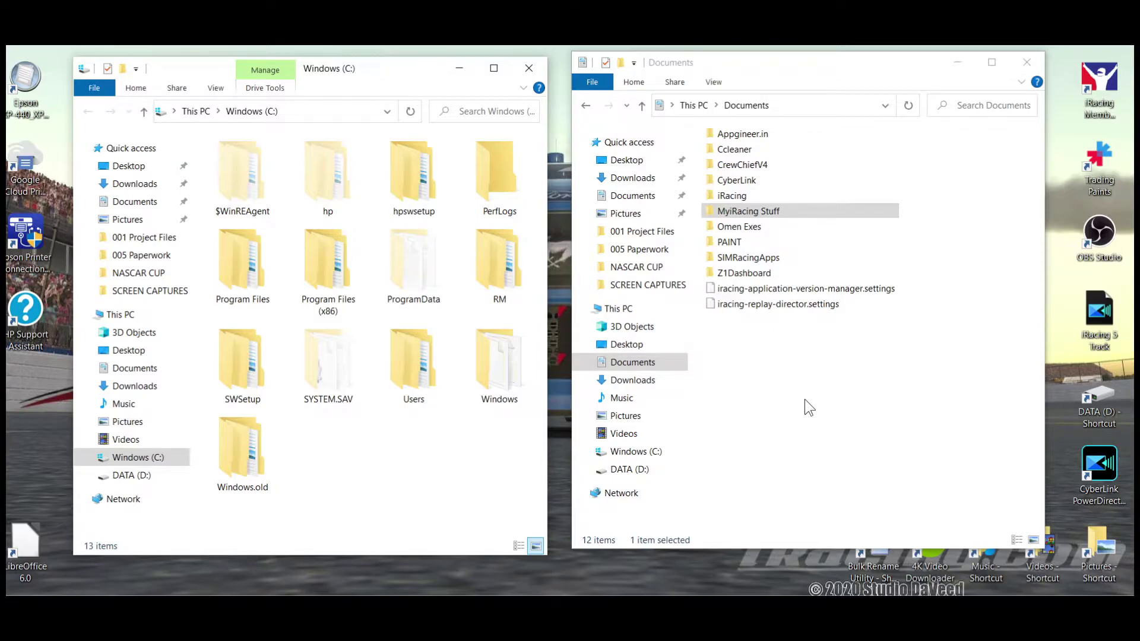
# Step: Open the SimRacing Apps folder inside MyiRacing Stuff in the Documents window
pyautogui.doubleClick(767, 211)
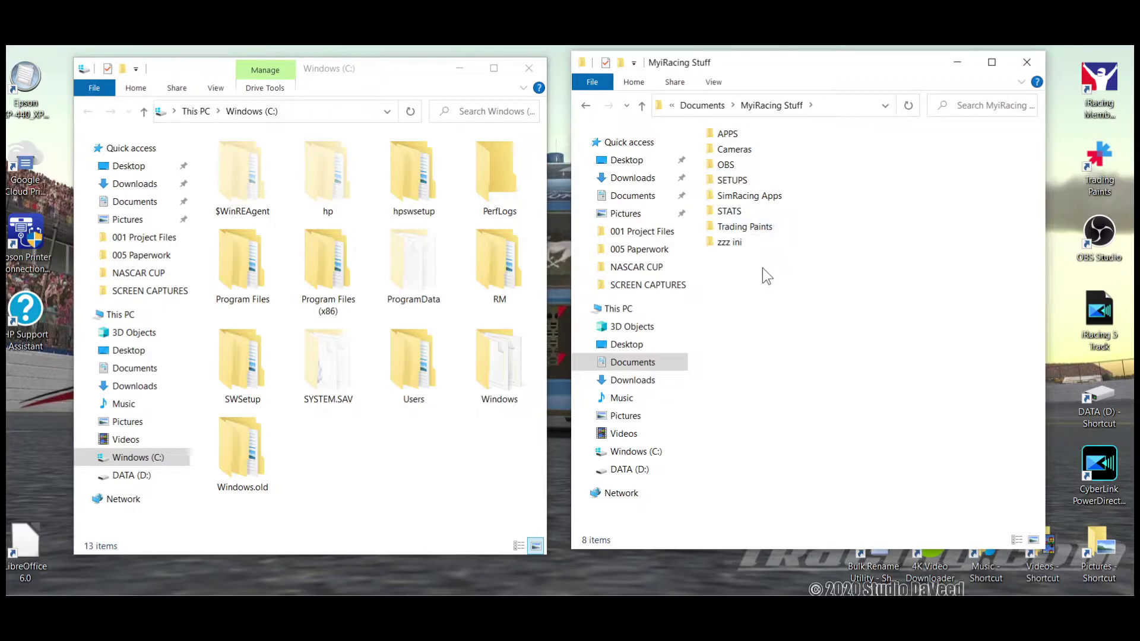
pyautogui.click(765, 205)
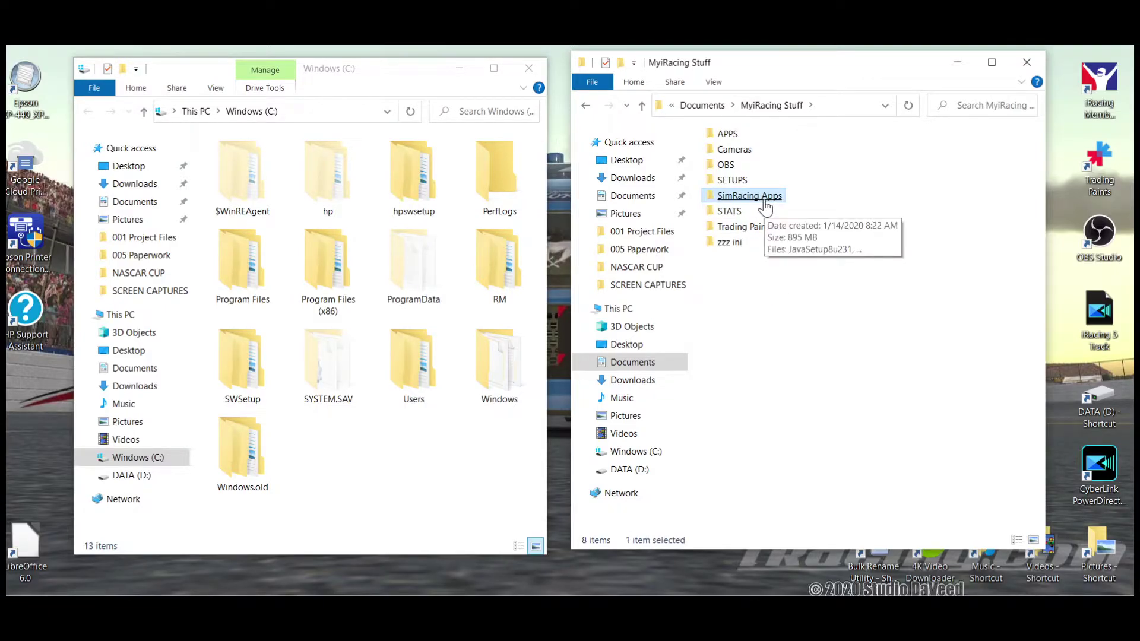
pyautogui.doubleClick(766, 202)
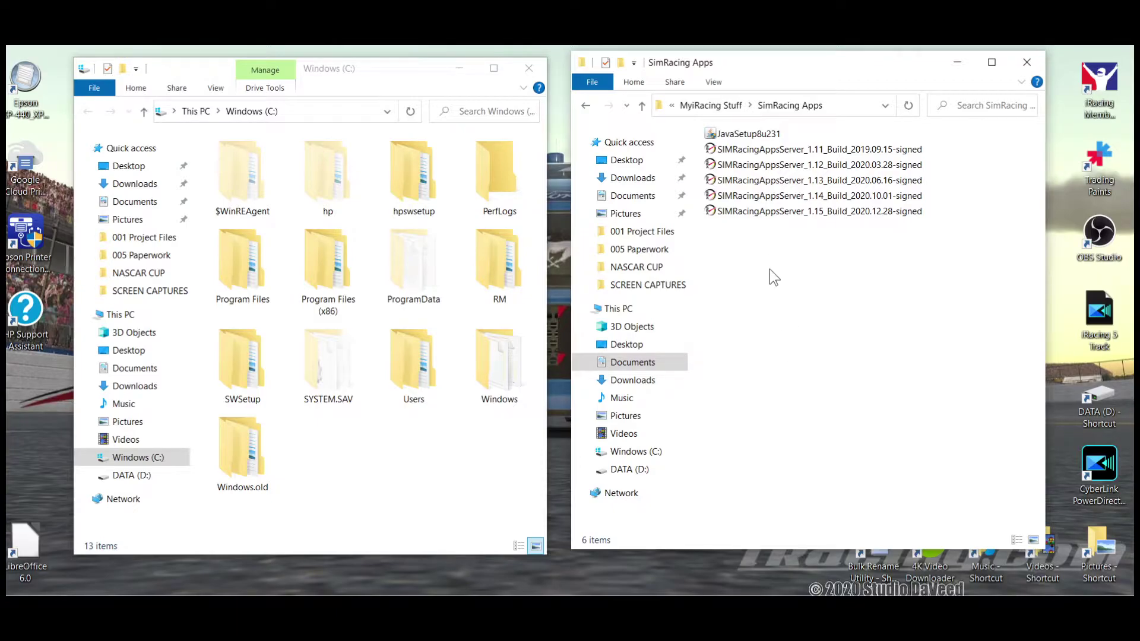
# Step: Examine the taskbar pinning options for the SIMRacingAppsServer 1.15 and 1.14 builds, closing them without choosing any
pyautogui.click(764, 217)
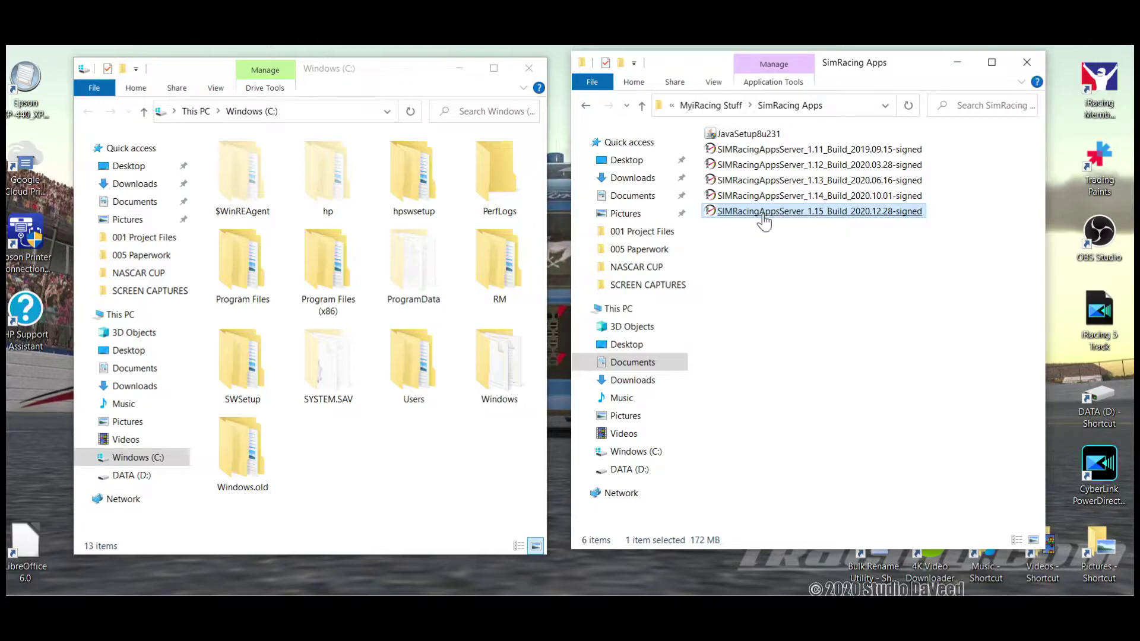
pyautogui.rightClick(764, 220)
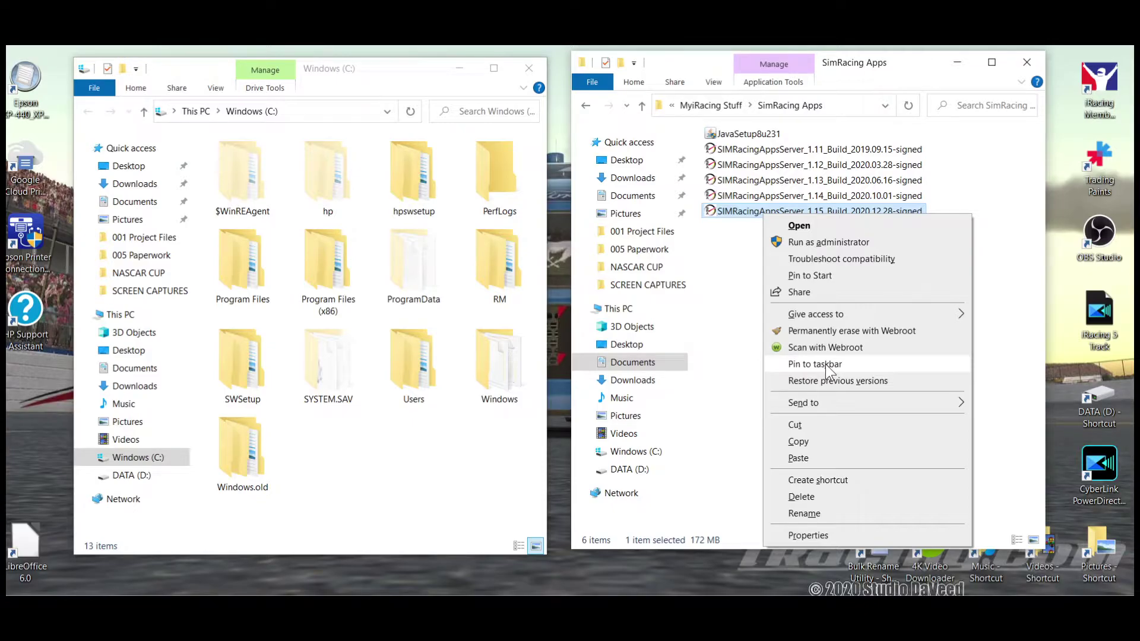
pyautogui.click(756, 312)
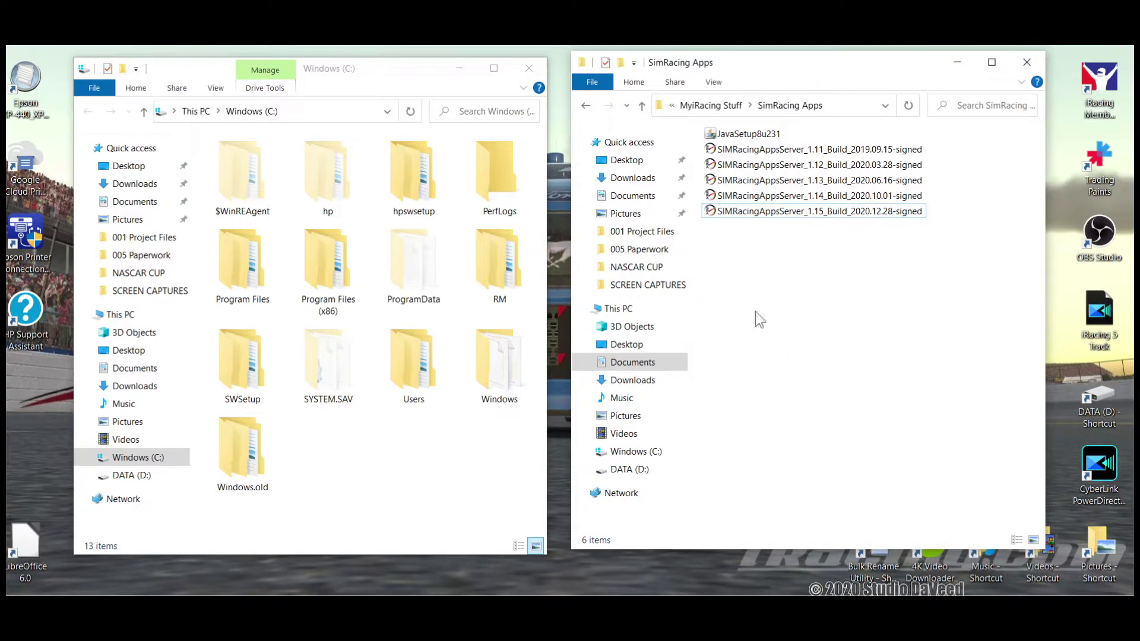
pyautogui.click(790, 196)
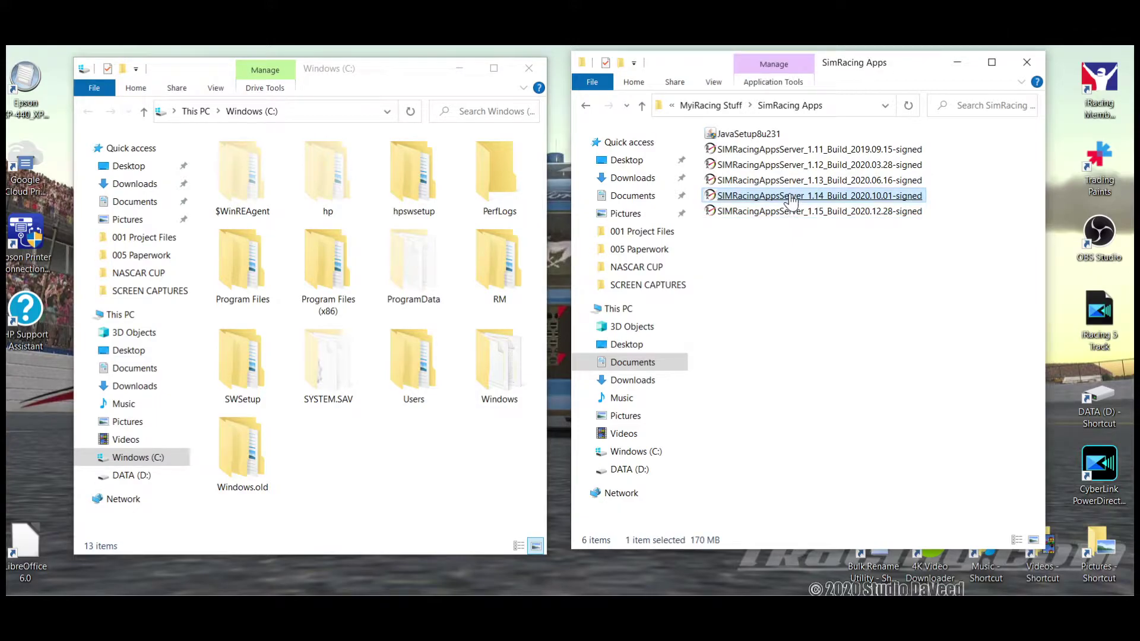
pyautogui.rightClick(789, 201)
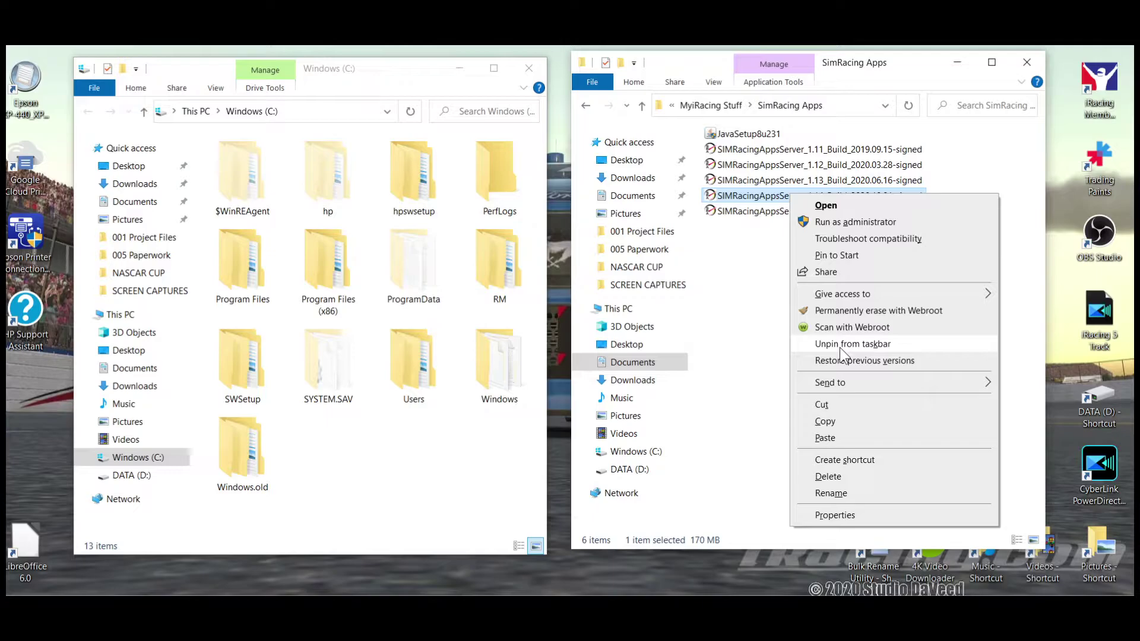
pyautogui.click(746, 297)
pyautogui.click(762, 215)
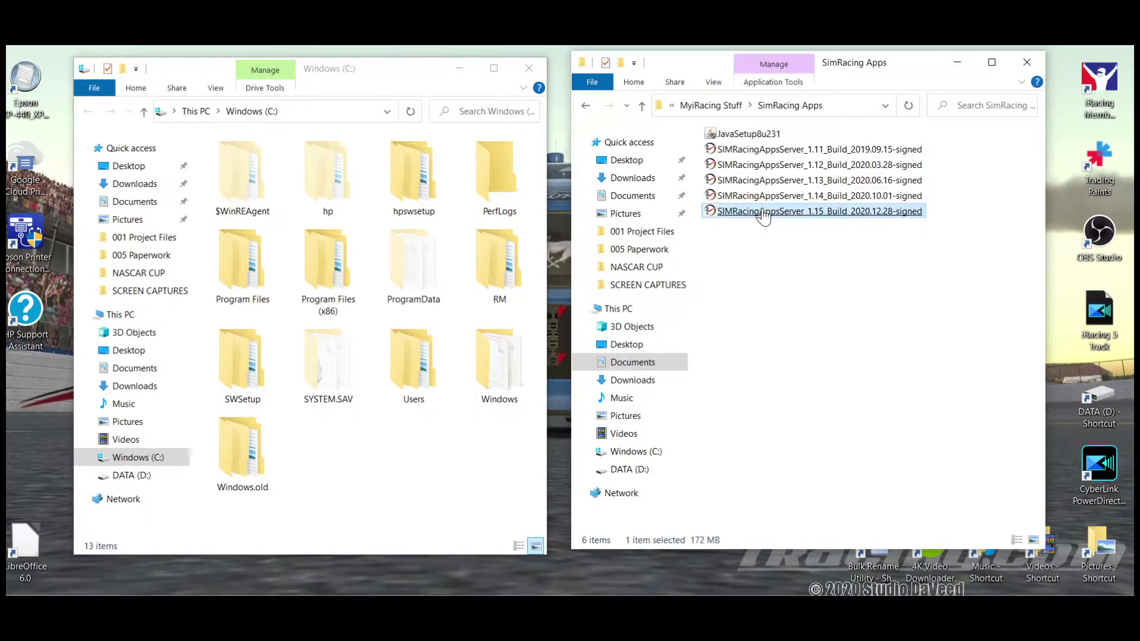
pyautogui.rightClick(763, 214)
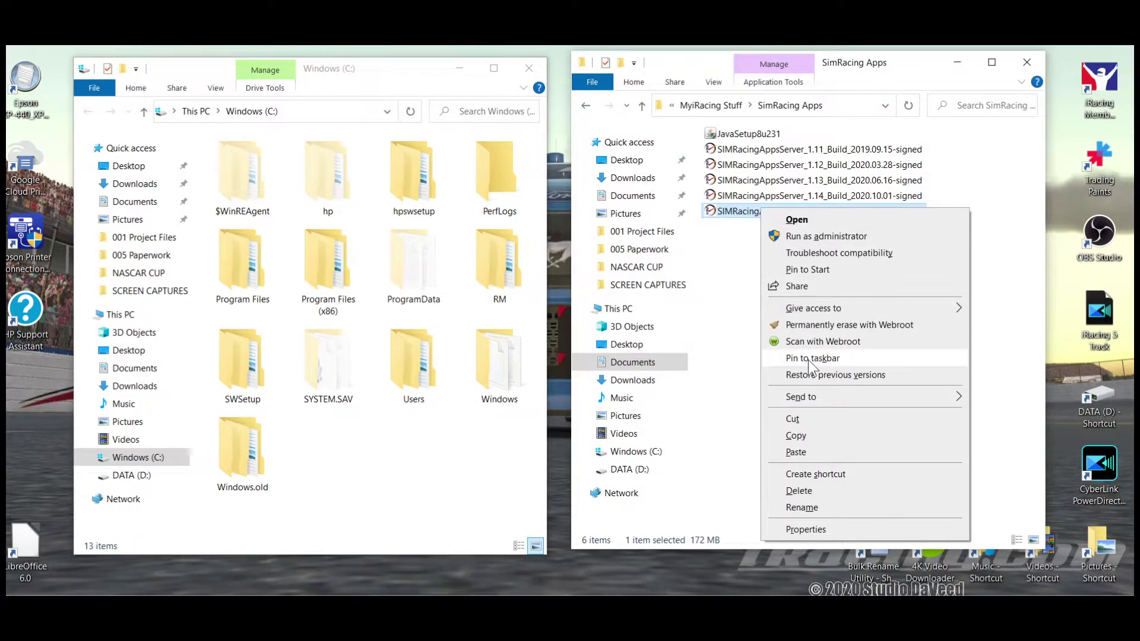
pyautogui.click(736, 283)
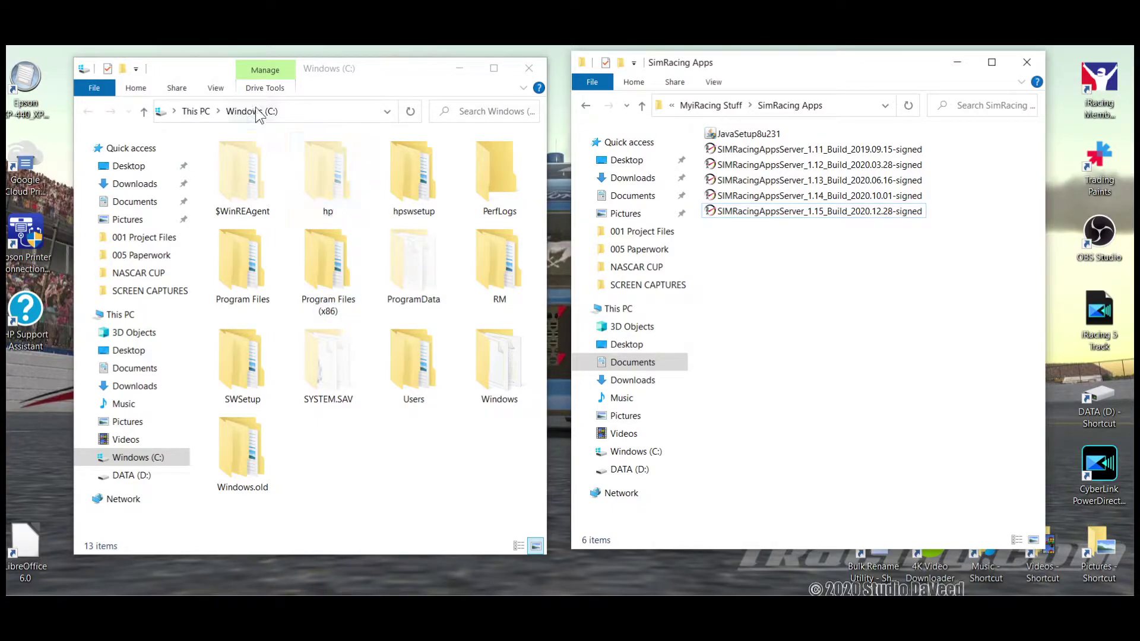
# Step: Find the CrewChiefV4 application under Program Files (x86) > Britton IT Ltd > CrewChiefV4 and open its context options
pyautogui.doubleClick(329, 267)
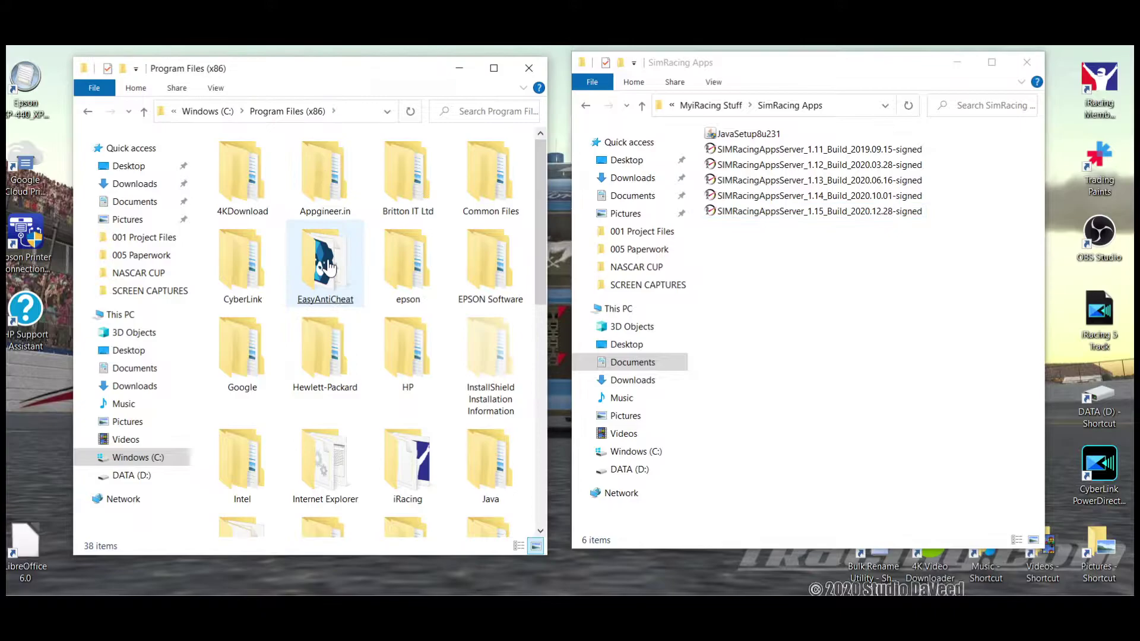
pyautogui.click(417, 228)
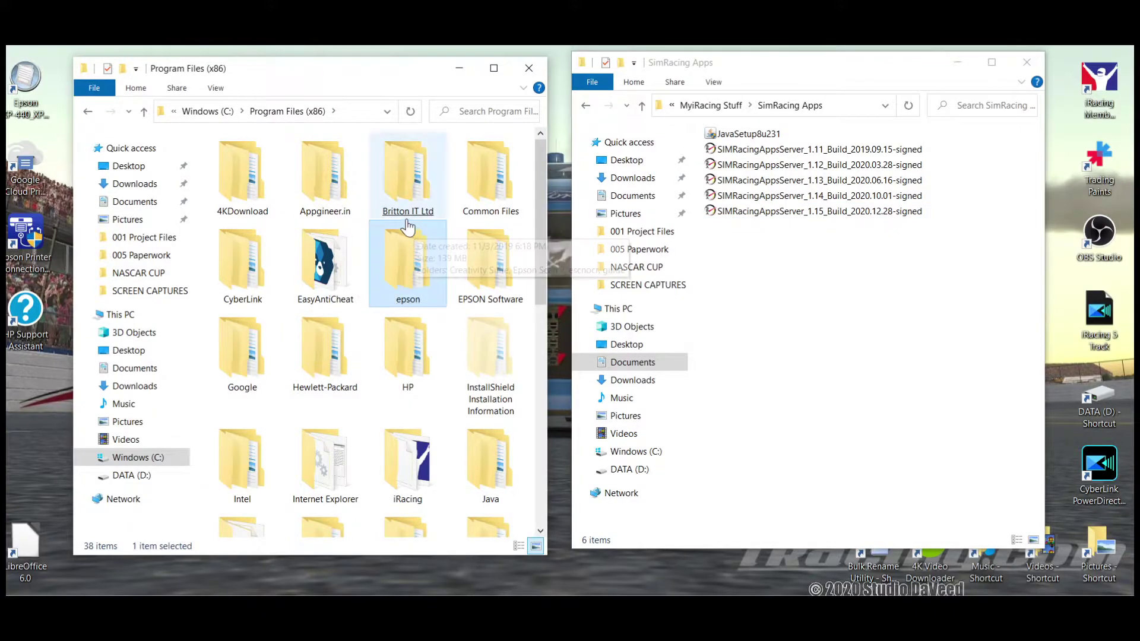
pyautogui.click(406, 202)
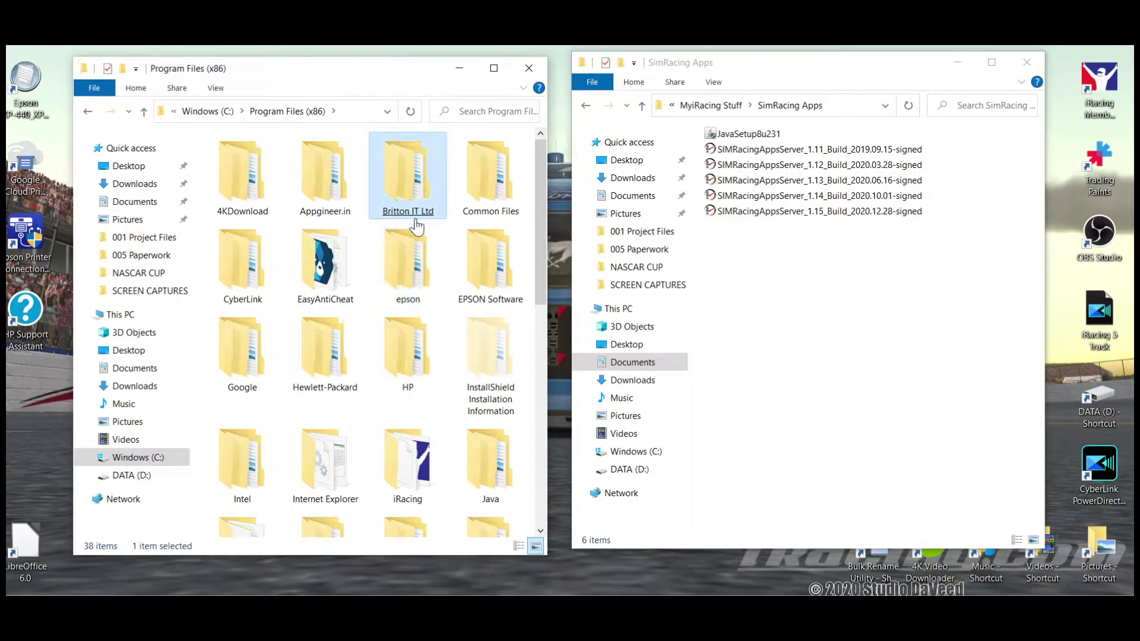
pyautogui.doubleClick(399, 187)
pyautogui.click(242, 168)
pyautogui.doubleClick(242, 168)
pyautogui.click(240, 162)
pyautogui.click(248, 277)
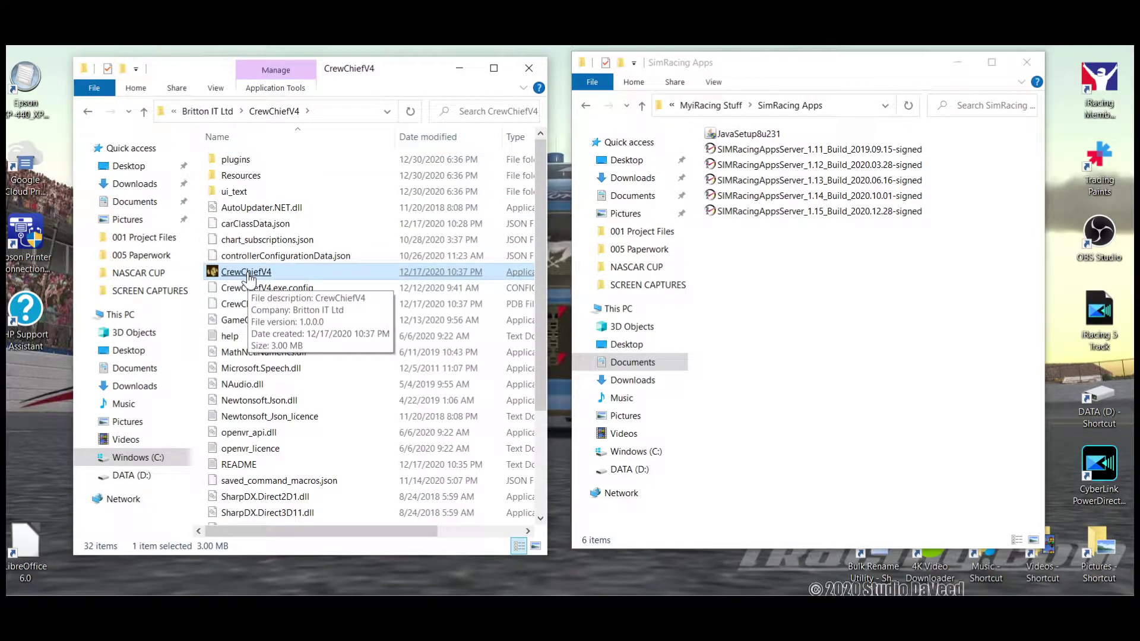
pyautogui.rightClick(248, 278)
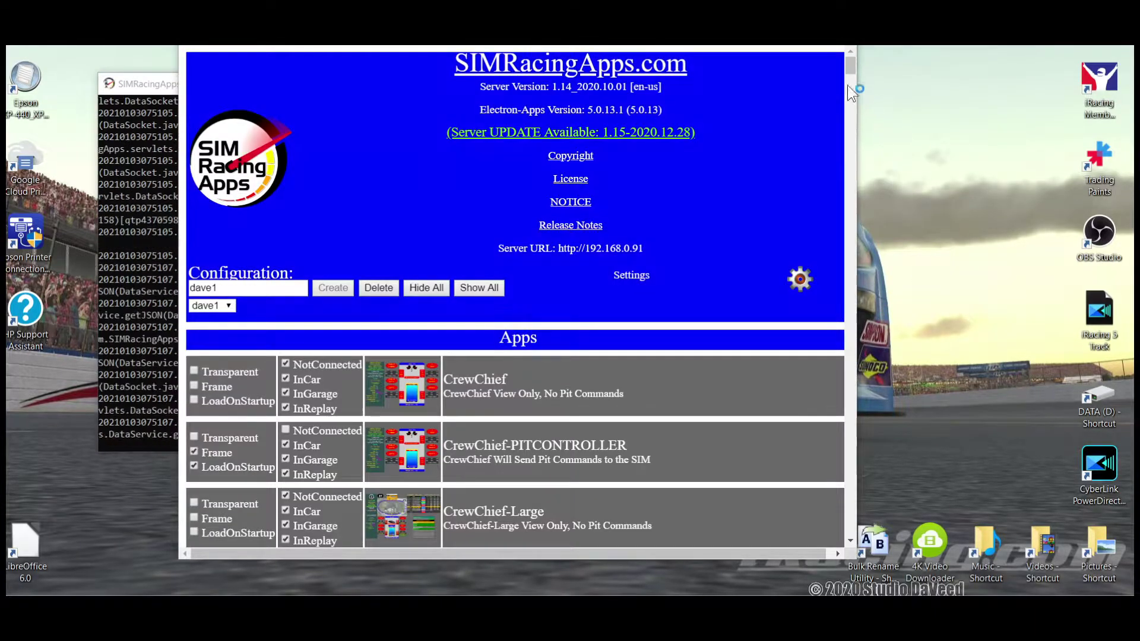
# Step: Minimize the SIMRacingAppsServer console window and reposition the SIMRacingApps launcher near the middle of the desktop
pyautogui.moveTo(670, 24); pyautogui.dragTo(810, 49)
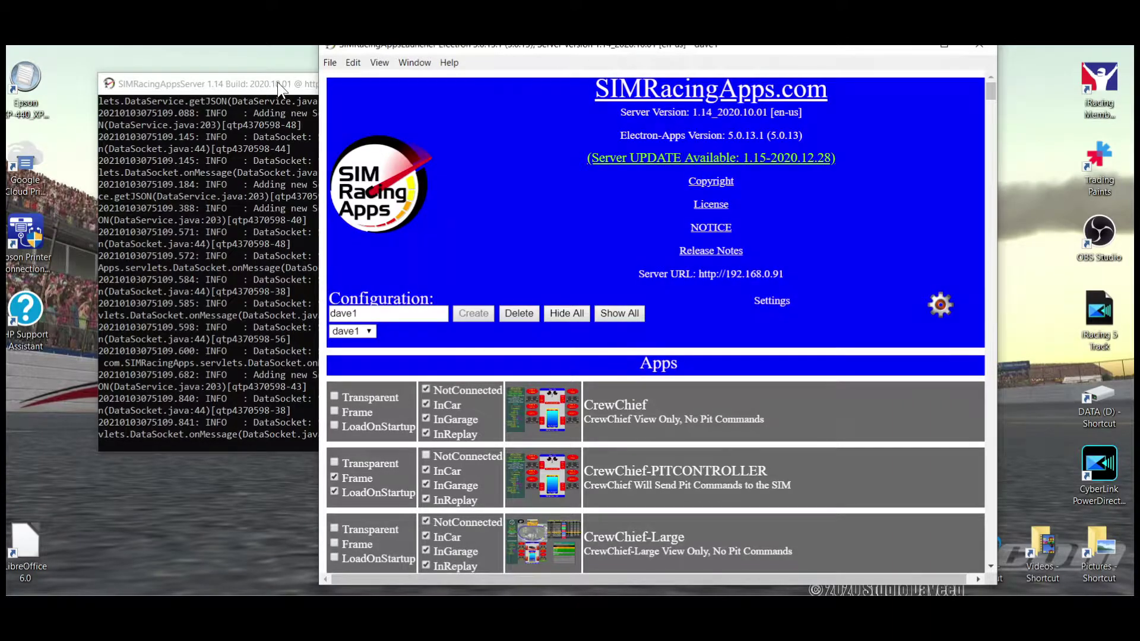
pyautogui.click(277, 83)
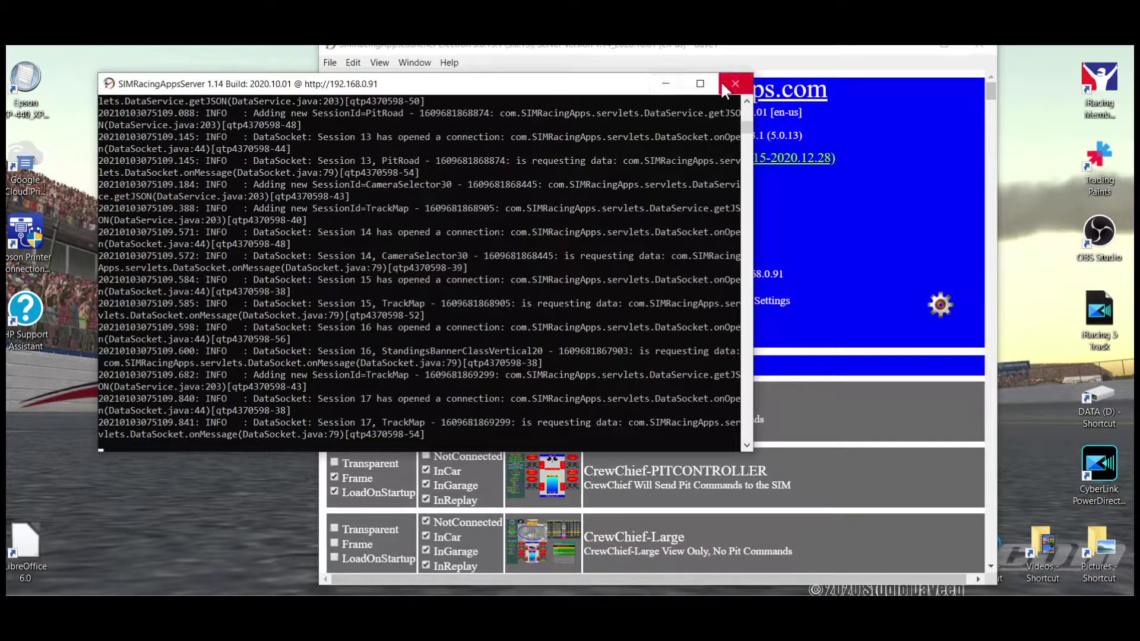
pyautogui.click(665, 84)
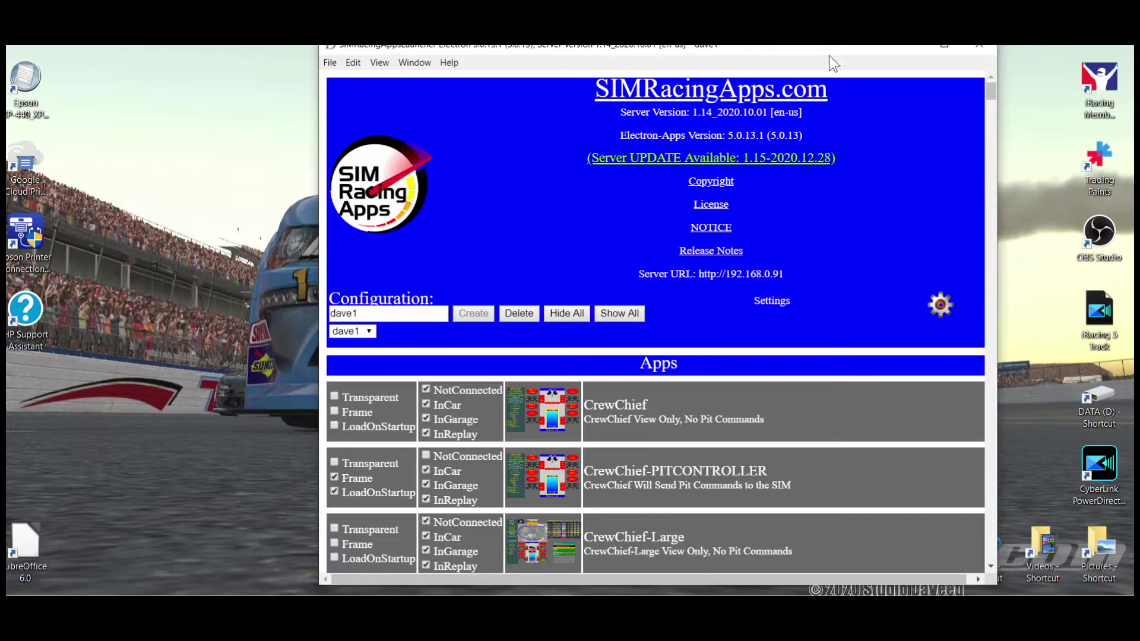
pyautogui.moveTo(818, 47); pyautogui.dragTo(748, 45)
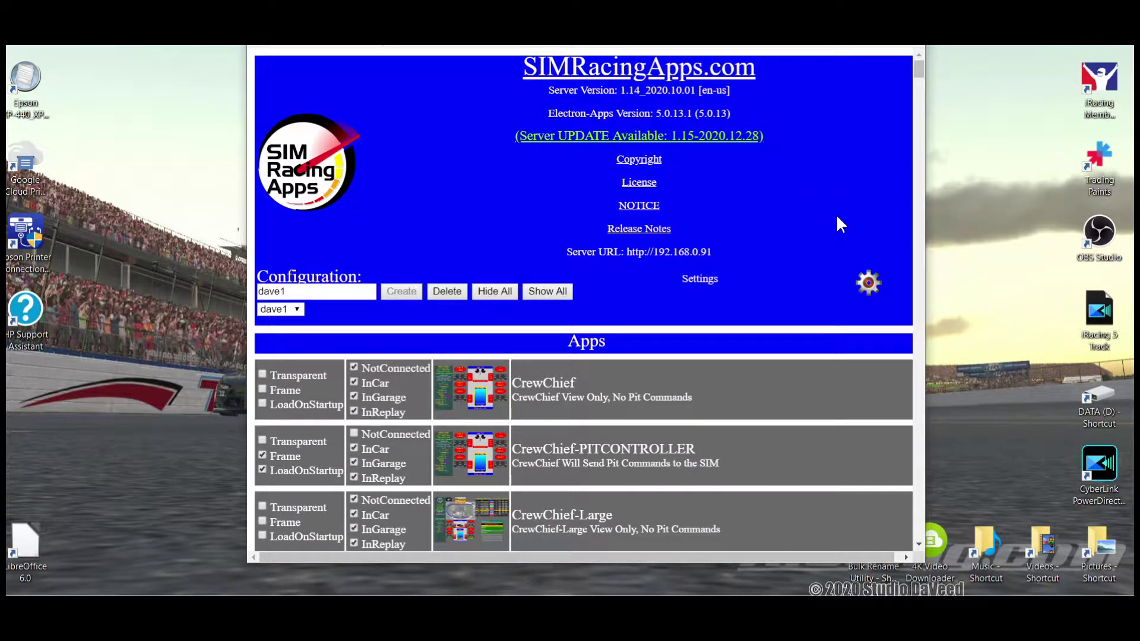
# Step: Look through the launcher's list of apps, including dashes, bar gauges and camera selectors, and return to the Dash-Gauges entries
pyautogui.scroll(-12, 796, 350)
pyautogui.scroll(-6, 790, 358)
pyautogui.scroll(6, 790, 356)
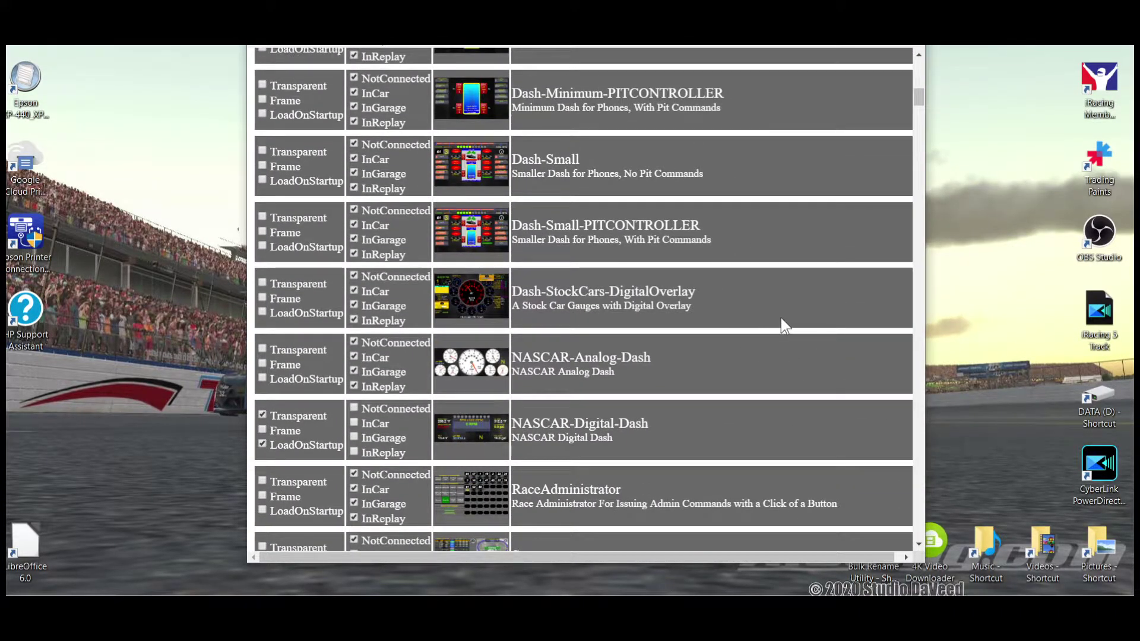
pyautogui.scroll(-10, 781, 318)
pyautogui.scroll(-3, 736, 323)
pyautogui.scroll(-16, 717, 315)
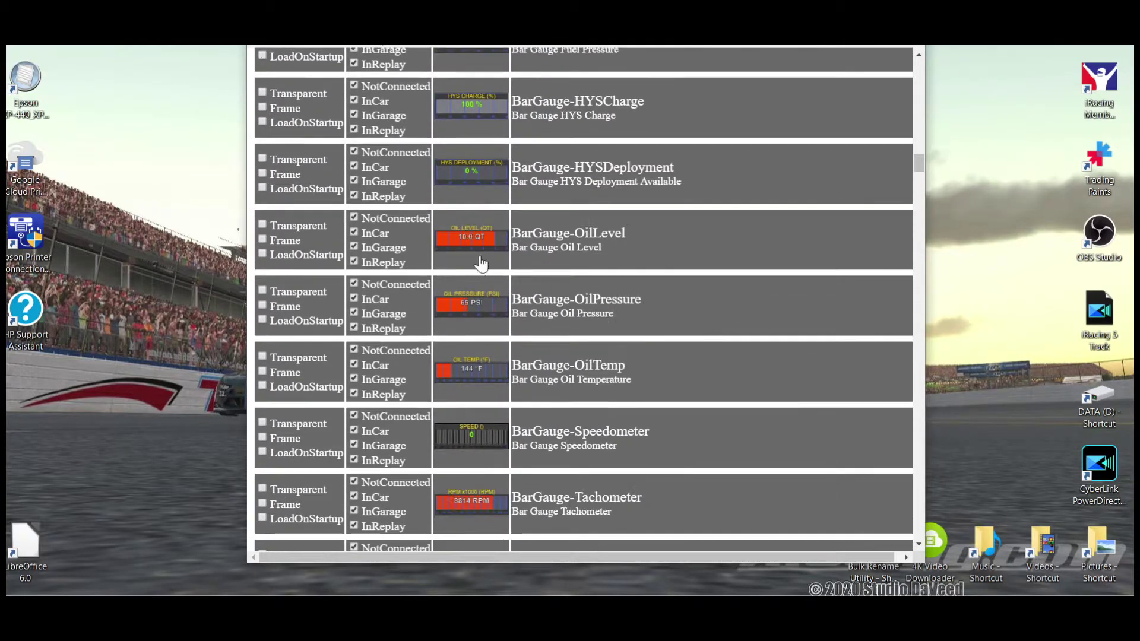
pyautogui.scroll(-8, 741, 267)
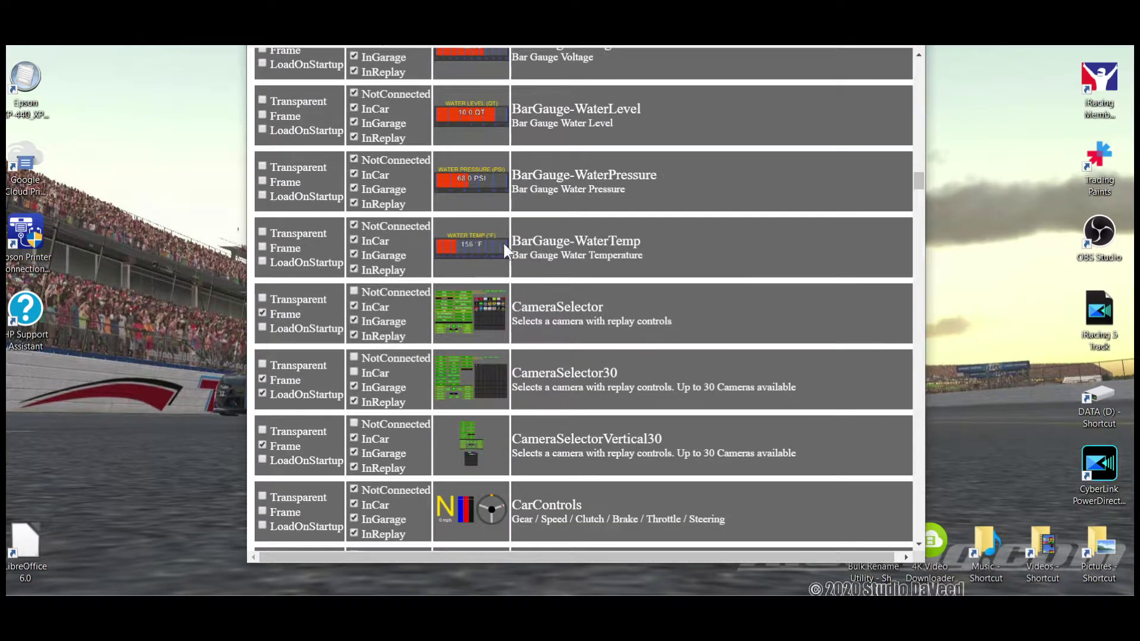
pyautogui.scroll(20, 727, 311)
pyautogui.scroll(20, 725, 300)
pyautogui.scroll(8, 725, 309)
pyautogui.scroll(-7, 725, 309)
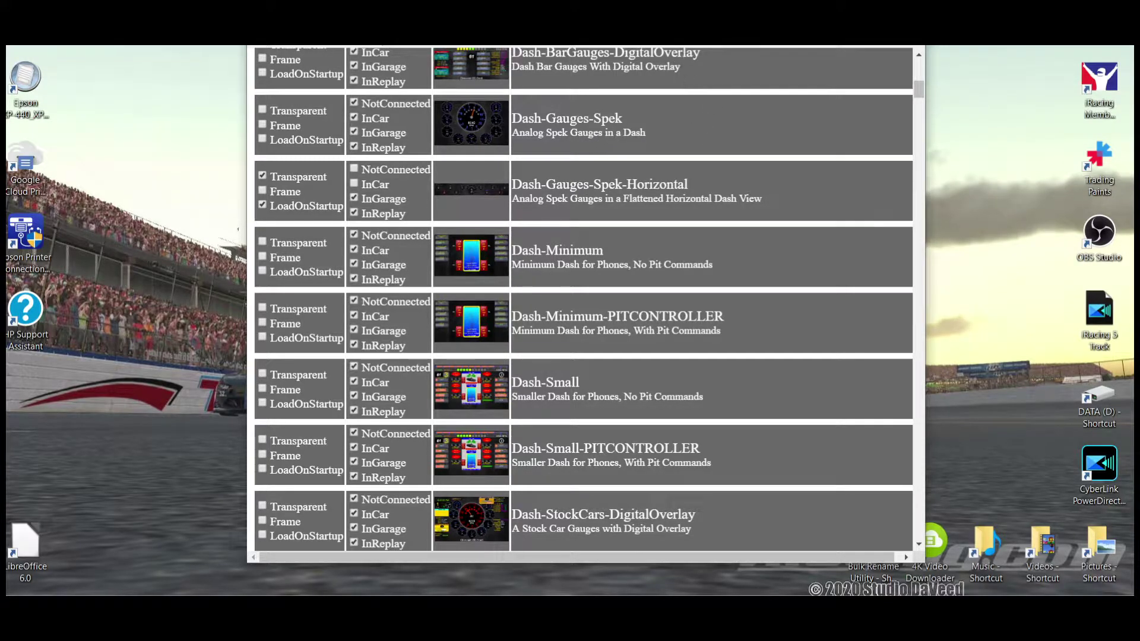
# Step: Enable Frame for the Dash-Gauges-Spek app and launch it from the repositioned launcher window
pyautogui.moveTo(677, 47); pyautogui.dragTo(715, 53)
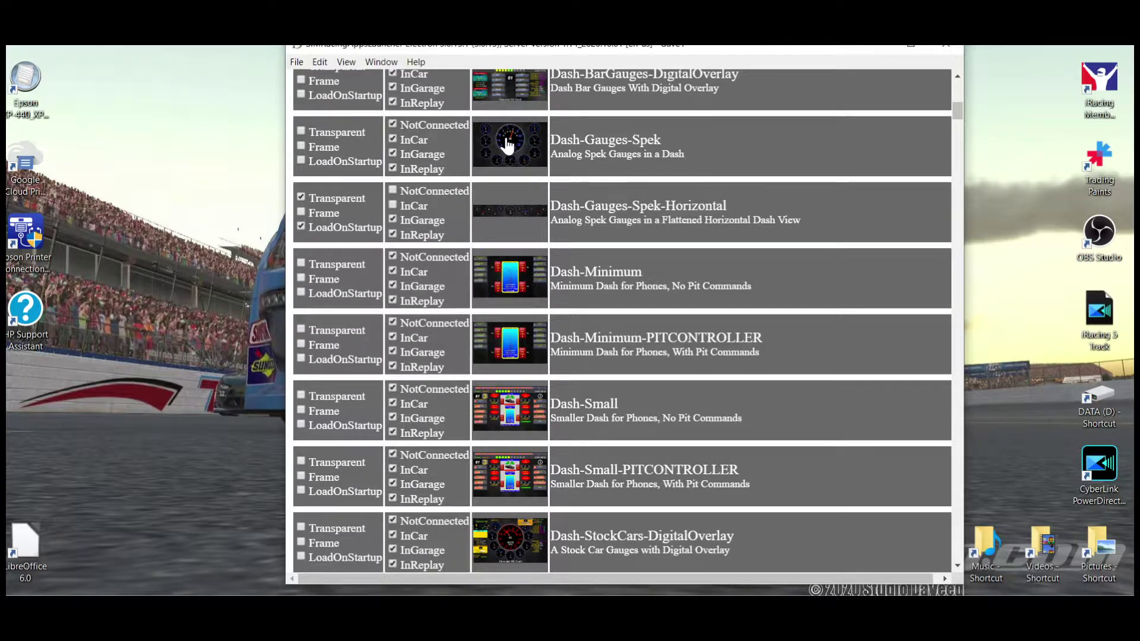
pyautogui.click(300, 147)
pyautogui.click(512, 147)
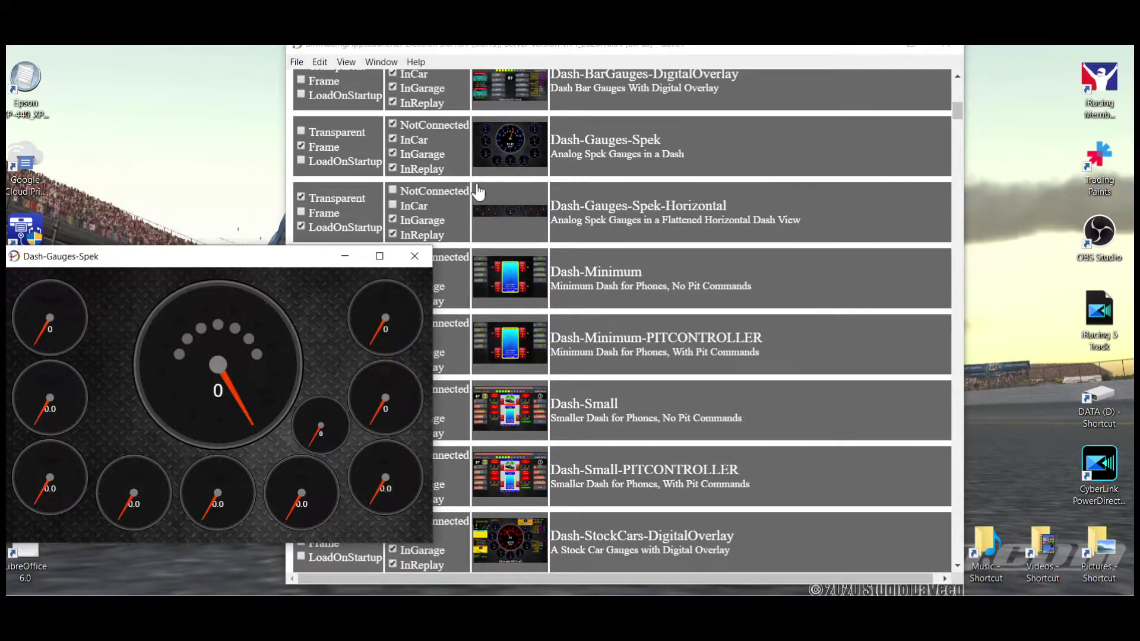
# Step: Move the Dash-Gauges-Spek window over the launcher and resize it by its upper and side edges
pyautogui.moveTo(277, 259); pyautogui.dragTo(690, 191)
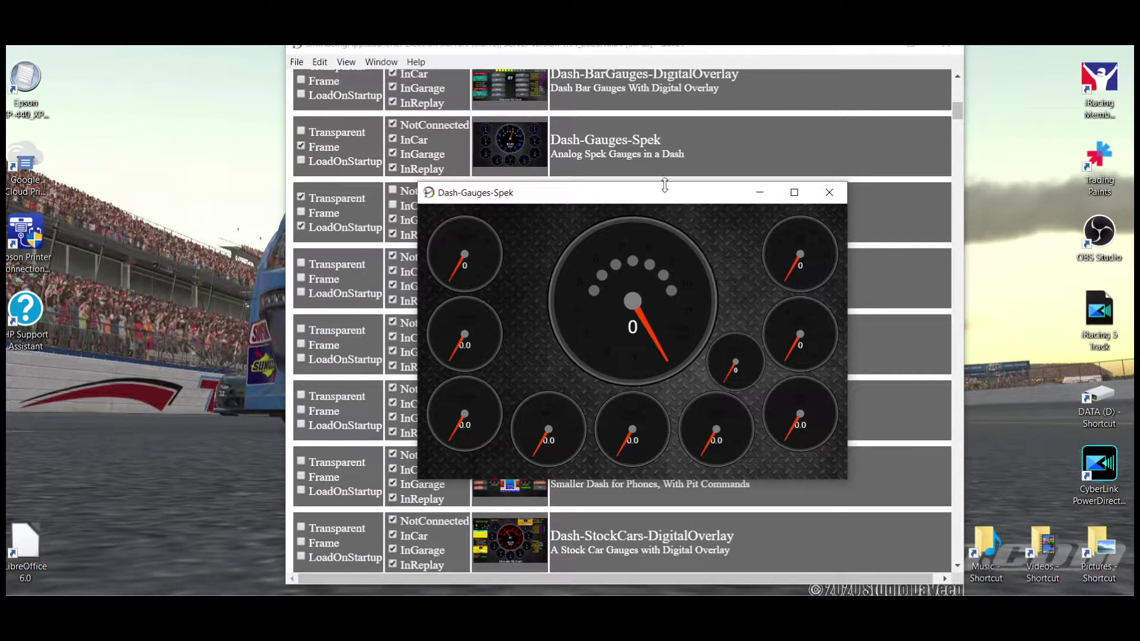
pyautogui.moveTo(664, 184)
pyautogui.mouseDown()
pyautogui.moveTo(662, 221)
pyautogui.moveTo(665, 174)
pyautogui.mouseUp()
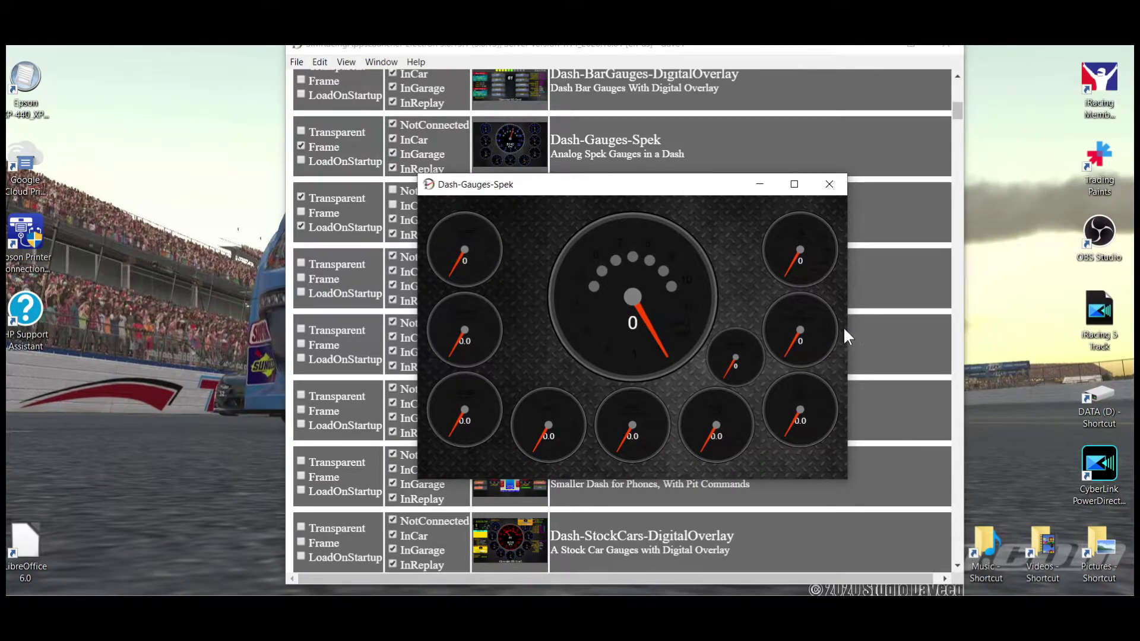
pyautogui.moveTo(848, 328)
pyautogui.mouseDown()
pyautogui.moveTo(990, 328)
pyautogui.moveTo(829, 327)
pyautogui.mouseUp()
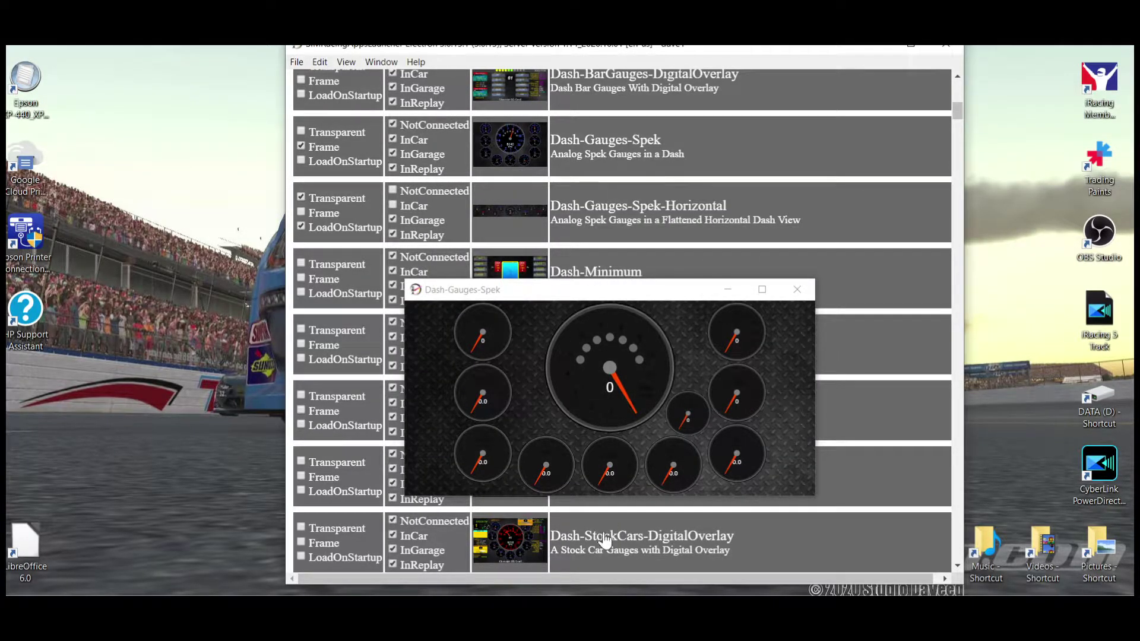
# Step: Switch to the iRacing member site and start a test of the NASCAR XFINITY Ford Mustang on the Charlotte track
pyautogui.click(529, 593)
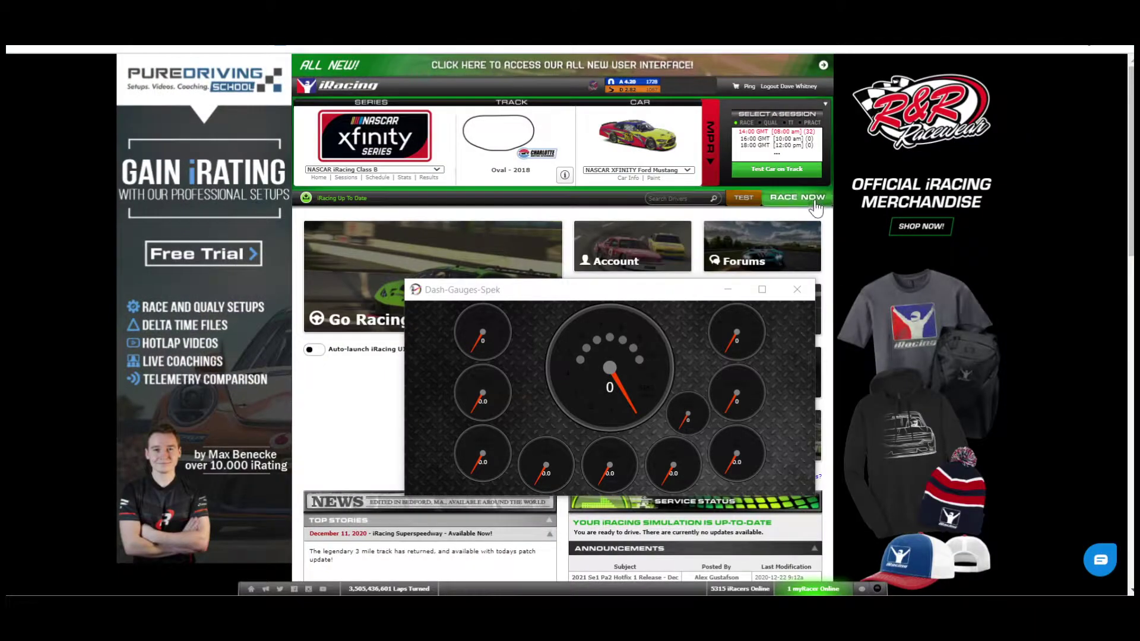
pyautogui.click(766, 170)
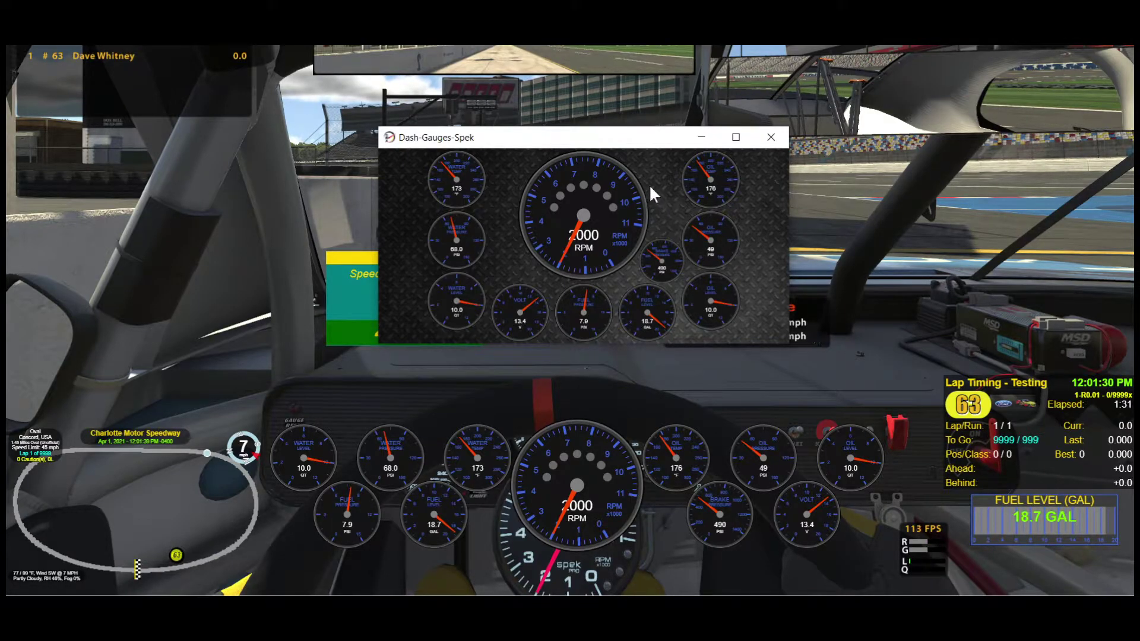
# Step: Move the Dash-Gauges-Spek window down over the car's dashboard, make it narrower and center it over the steering wheel
pyautogui.moveTo(621, 142); pyautogui.dragTo(599, 378)
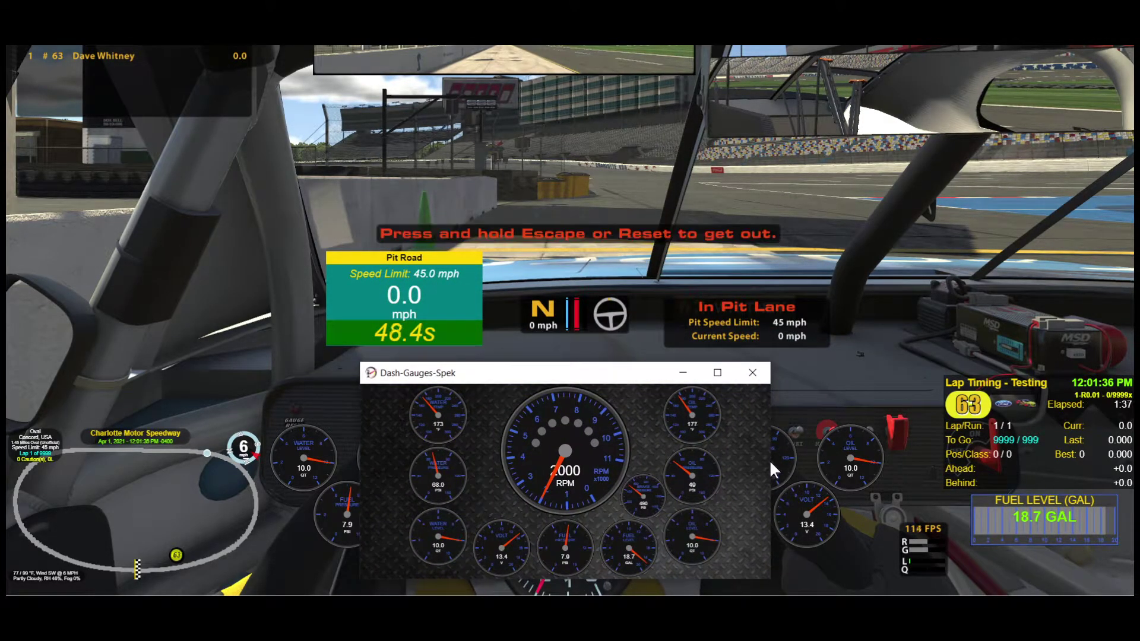
pyautogui.moveTo(771, 461); pyautogui.dragTo(725, 461)
pyautogui.moveTo(595, 376); pyautogui.dragTo(644, 376)
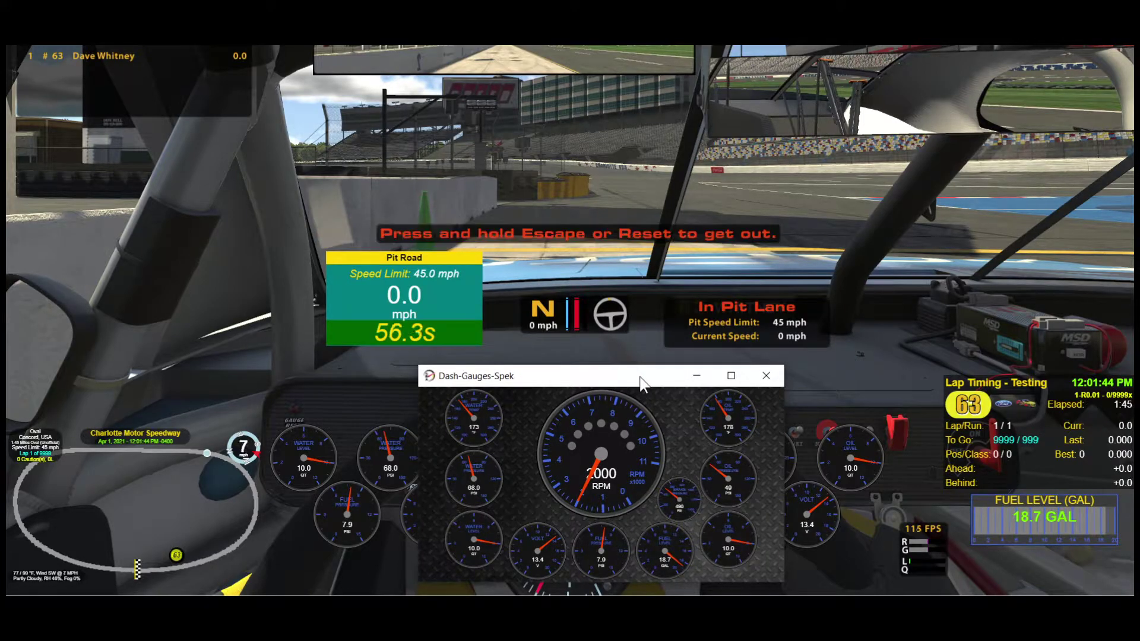
# Step: Bring the SIMRacingApps launcher in front of the simulator and move it aside so the Dash-Gauges-Spek entry is accessible
pyautogui.moveTo(573, 591)
pyautogui.click(561, 535)
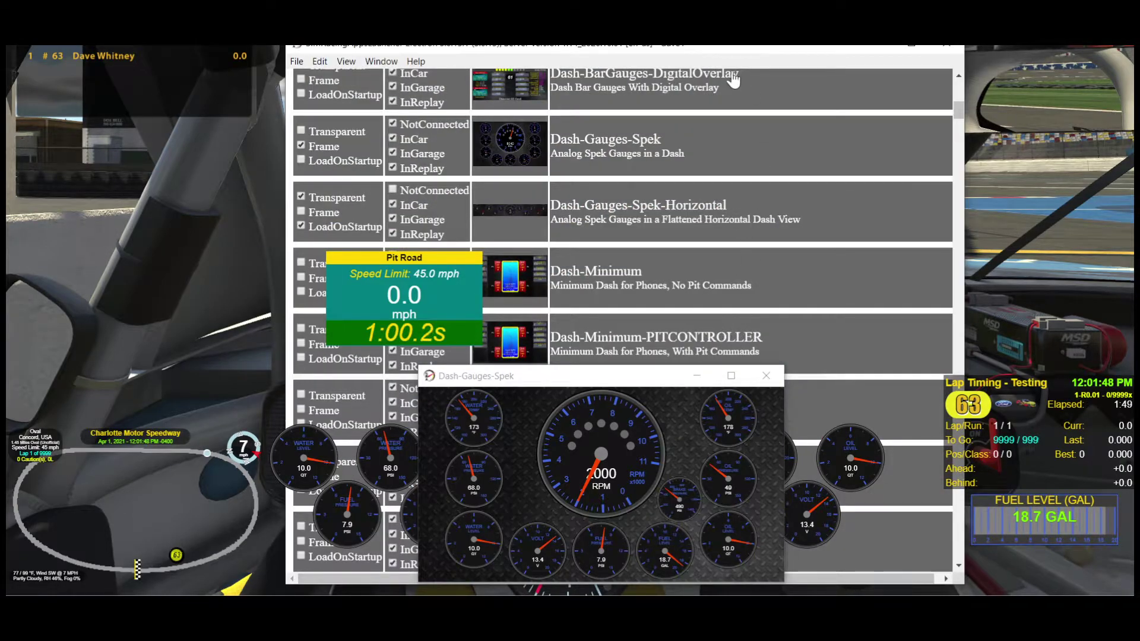
pyautogui.moveTo(724, 44); pyautogui.dragTo(878, 38)
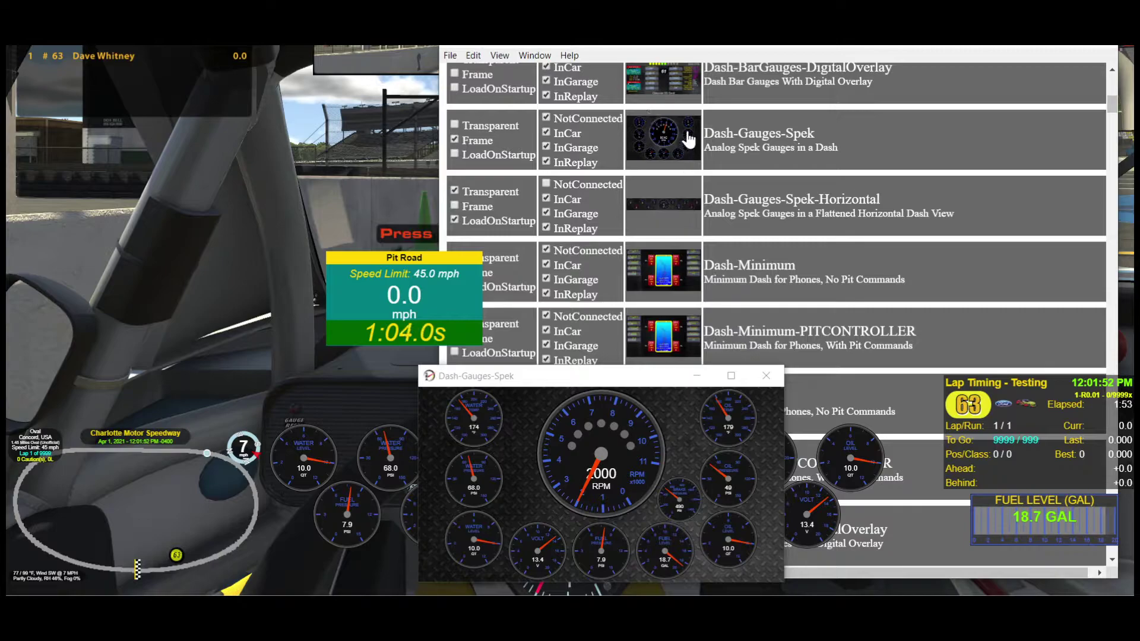
# Step: Turn off Frame for Dash-Gauges-Spek, then resize the frameless gauge window and reposition it over the car's dashboard
pyautogui.click(454, 139)
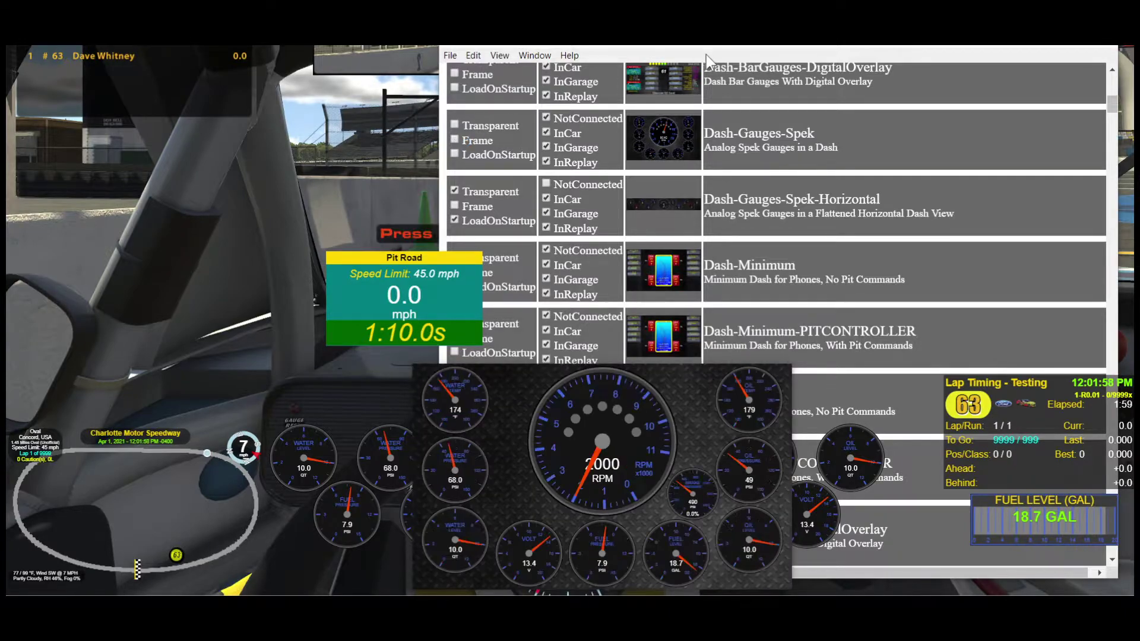
pyautogui.click(1034, 43)
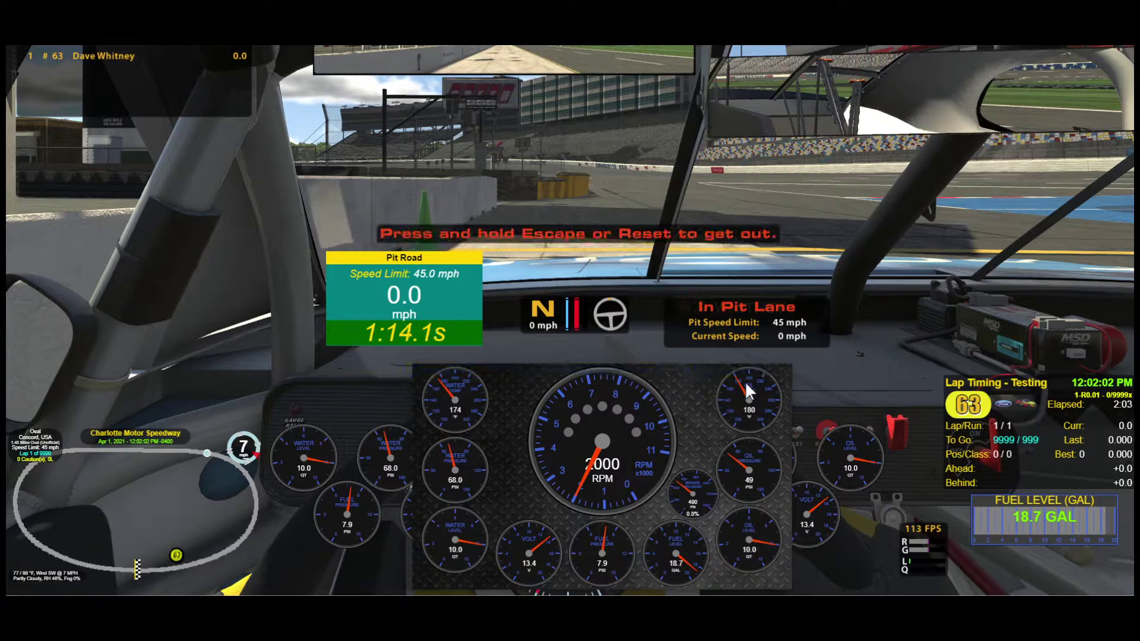
pyautogui.moveTo(792, 364)
pyautogui.mouseDown()
pyautogui.moveTo(805, 354)
pyautogui.moveTo(774, 374)
pyautogui.mouseUp()
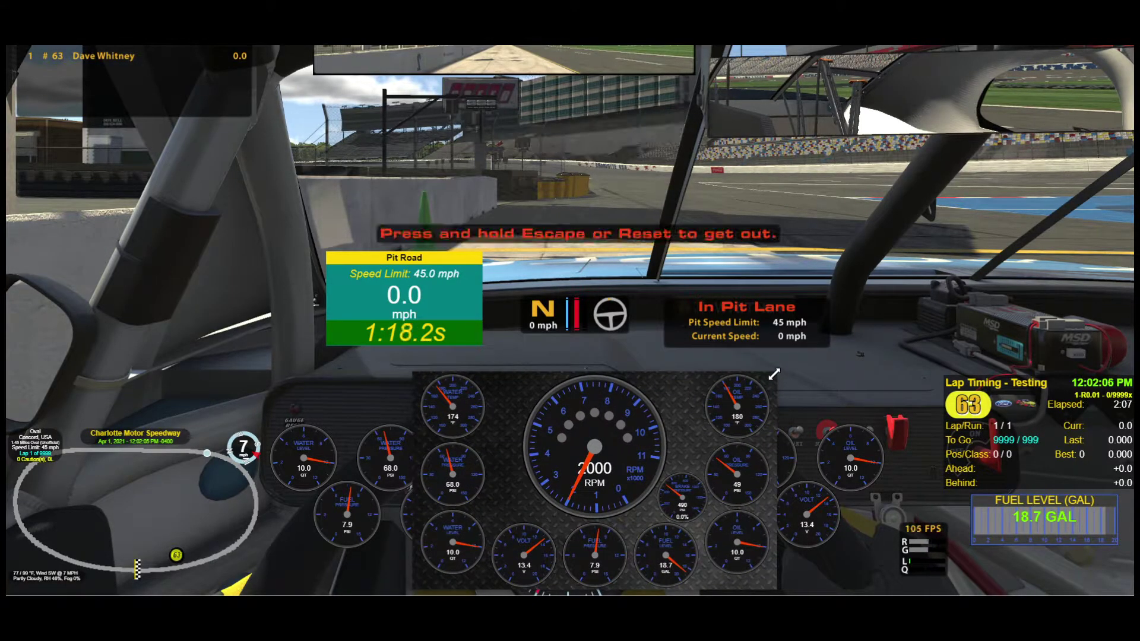
pyautogui.moveTo(682, 376); pyautogui.dragTo(632, 369)
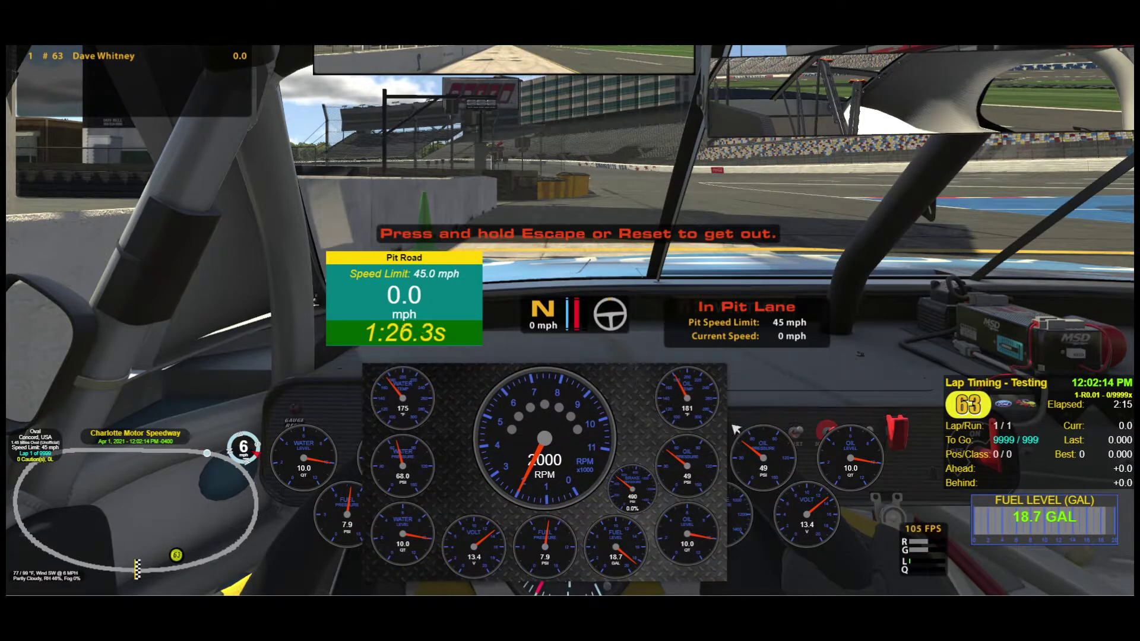
pyautogui.moveTo(725, 425); pyautogui.dragTo(780, 423)
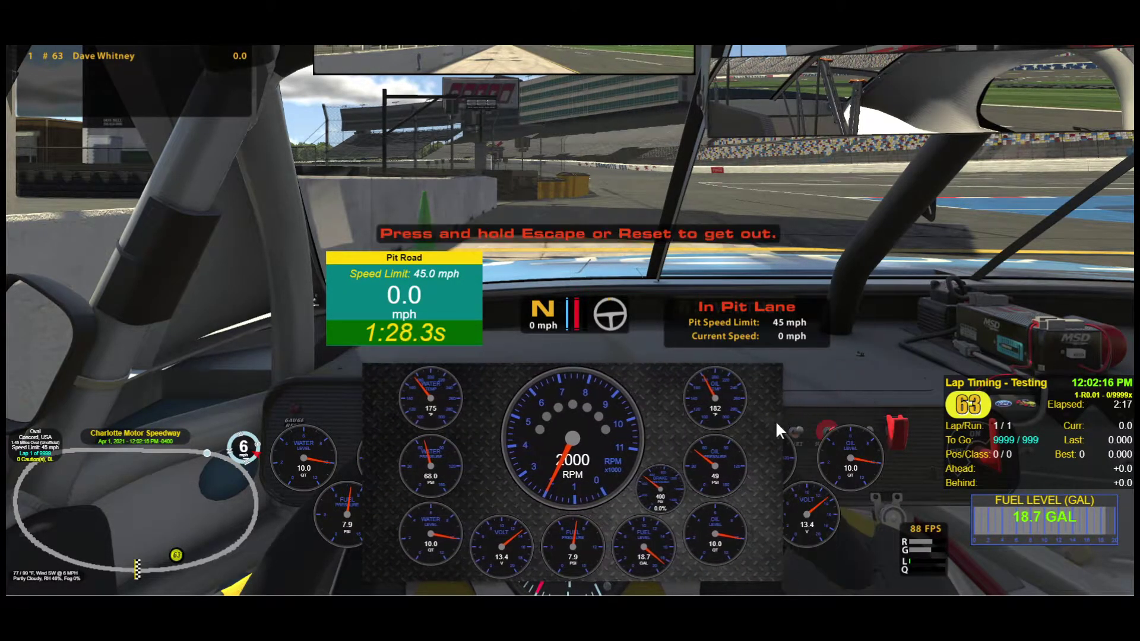
pyautogui.moveTo(657, 373); pyautogui.dragTo(682, 369)
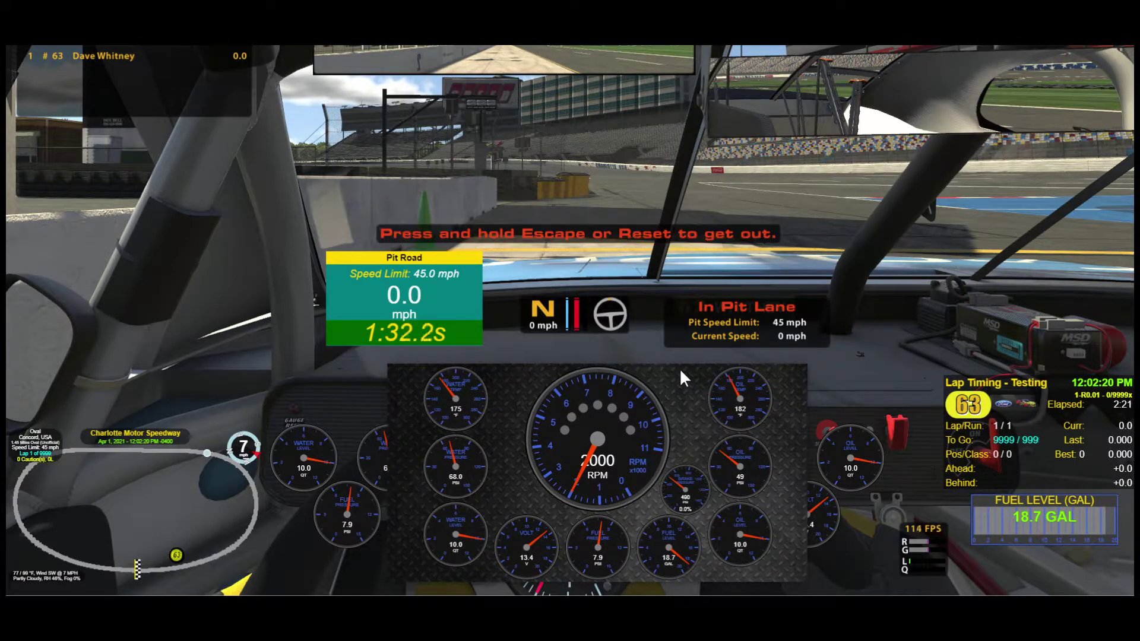
# Step: Re-enable Frame for Dash-Gauges-Spek, shift its window slightly to the right over the dashboard, and turn Frame off again
pyautogui.hotkey('alt', 'Tab')
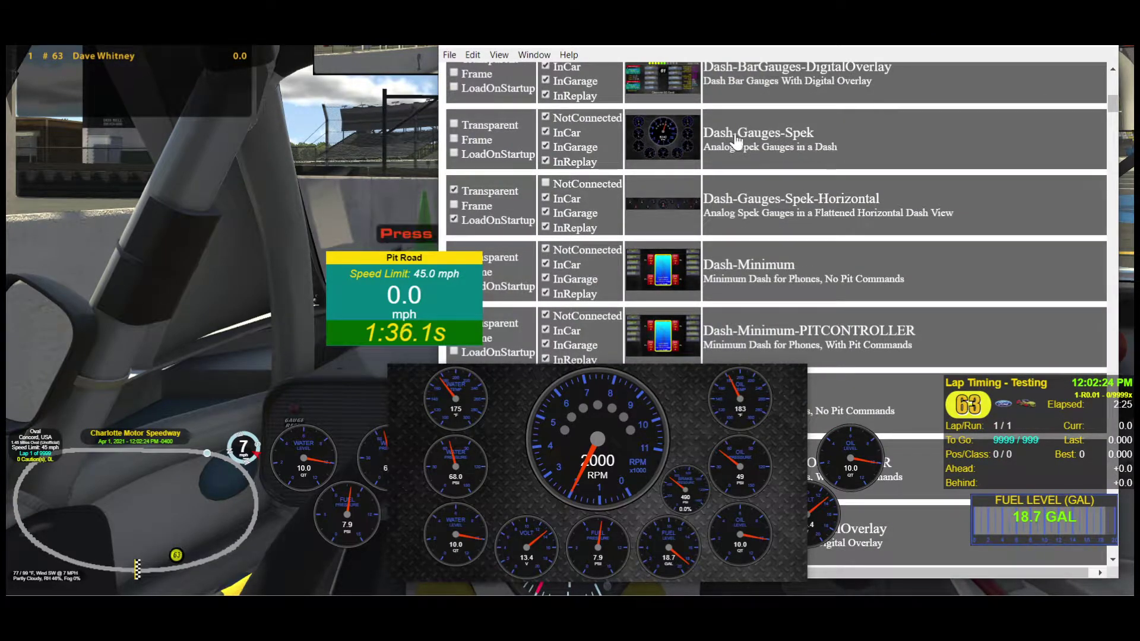
pyautogui.click(456, 139)
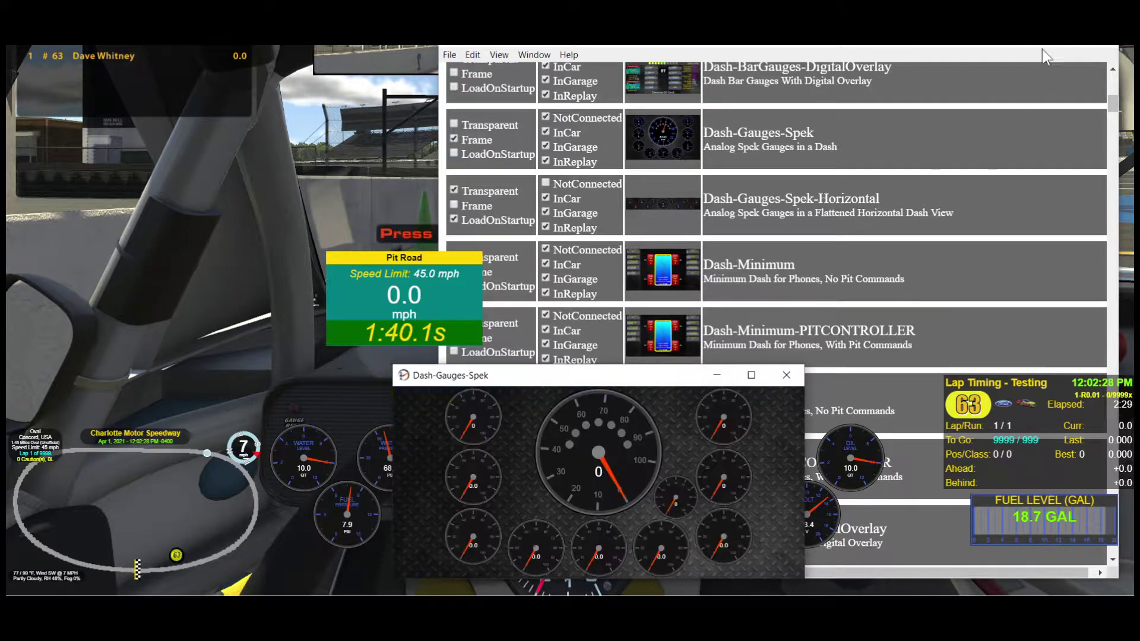
pyautogui.click(1034, 45)
pyautogui.moveTo(648, 381); pyautogui.dragTo(676, 379)
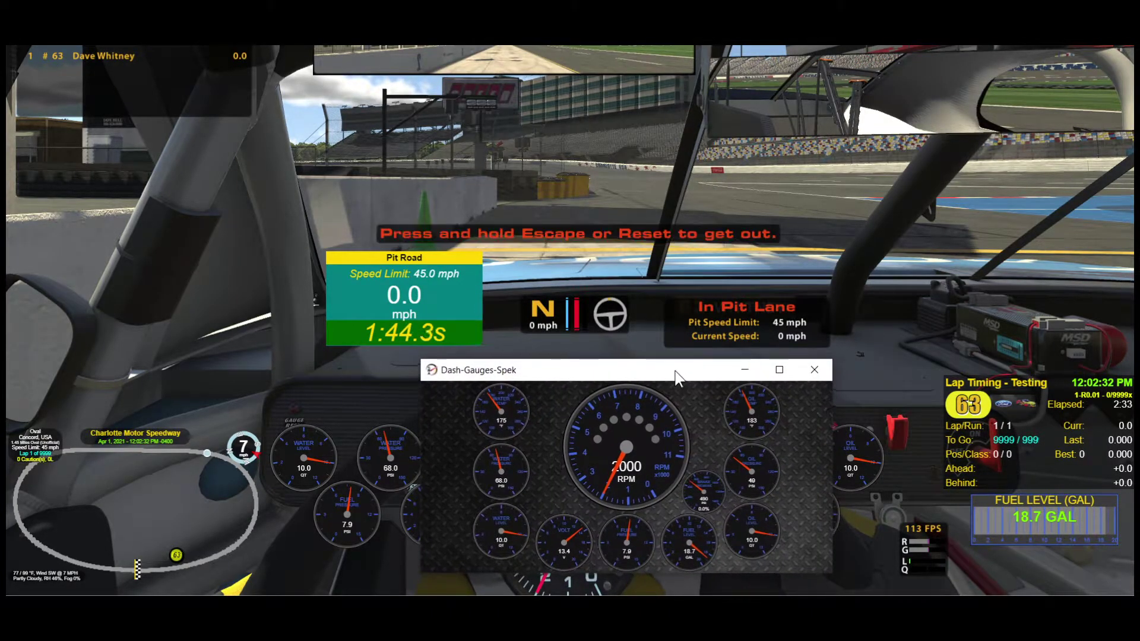
pyautogui.hotkey('alt', 'Tab')
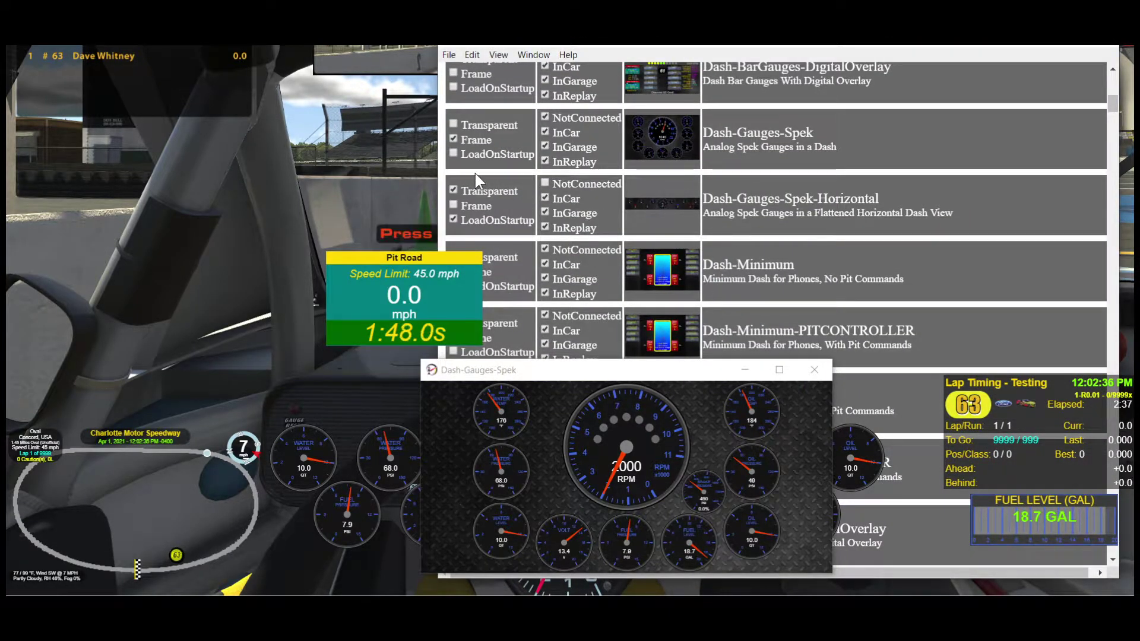
pyautogui.click(455, 139)
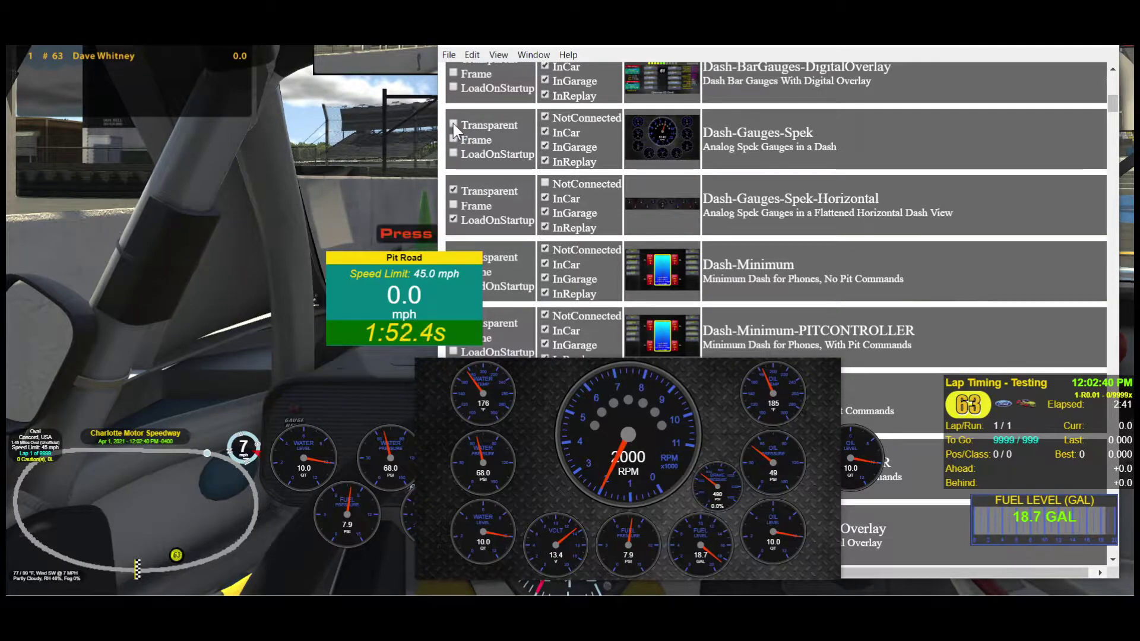
# Step: Try the Transparent option on Dash-Gauges-Spek by switching it on and off, leaving it disabled
pyautogui.click(454, 123)
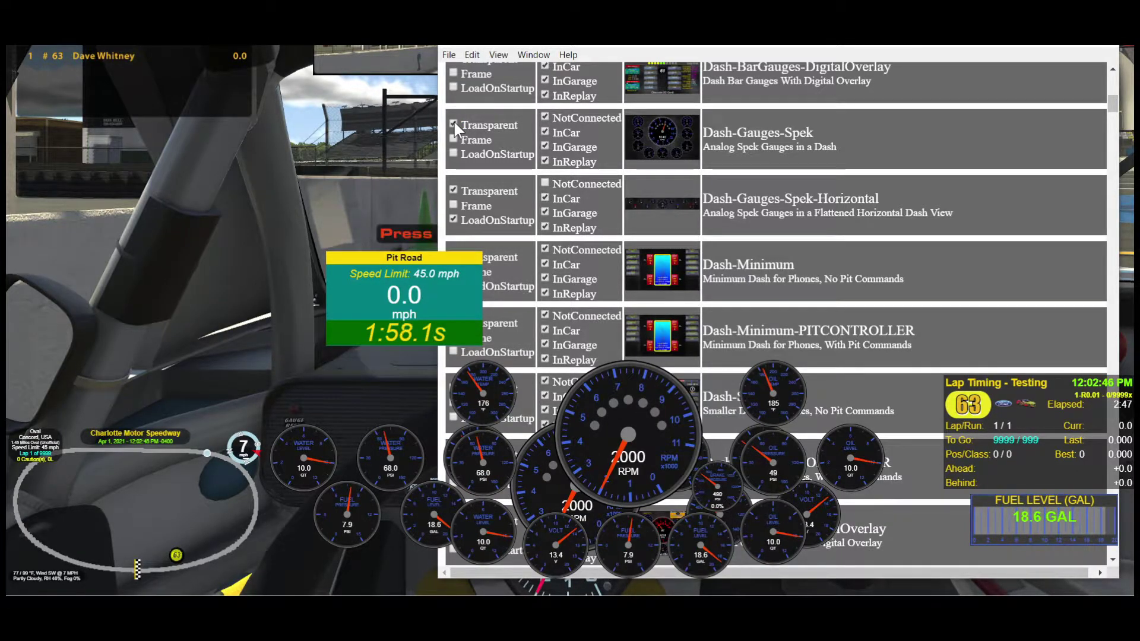
pyautogui.click(454, 124)
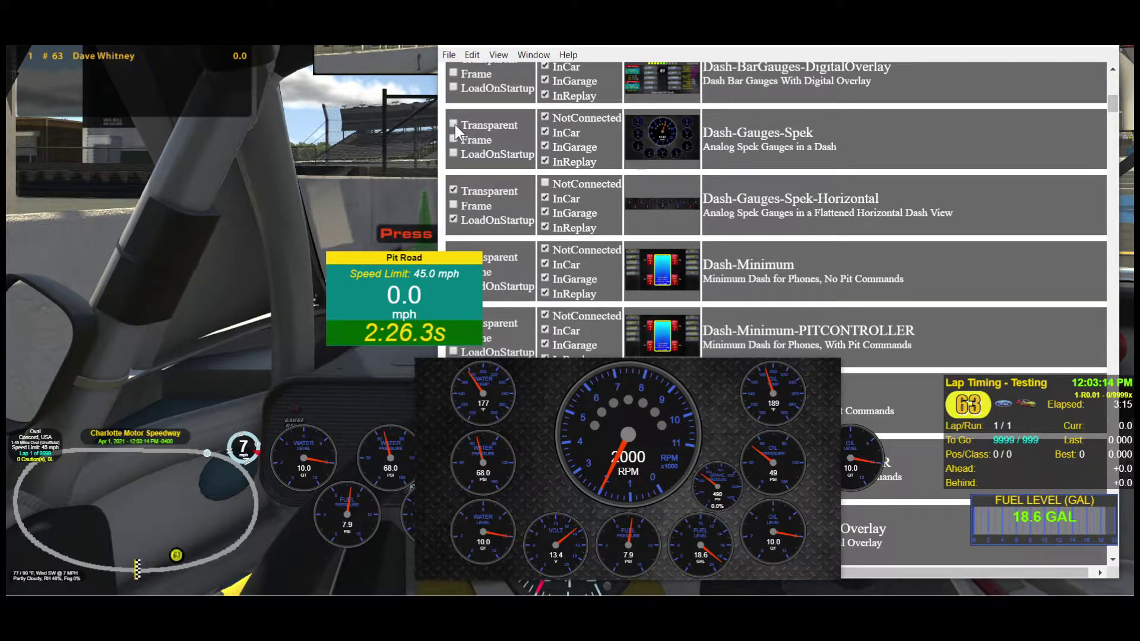
pyautogui.click(453, 123)
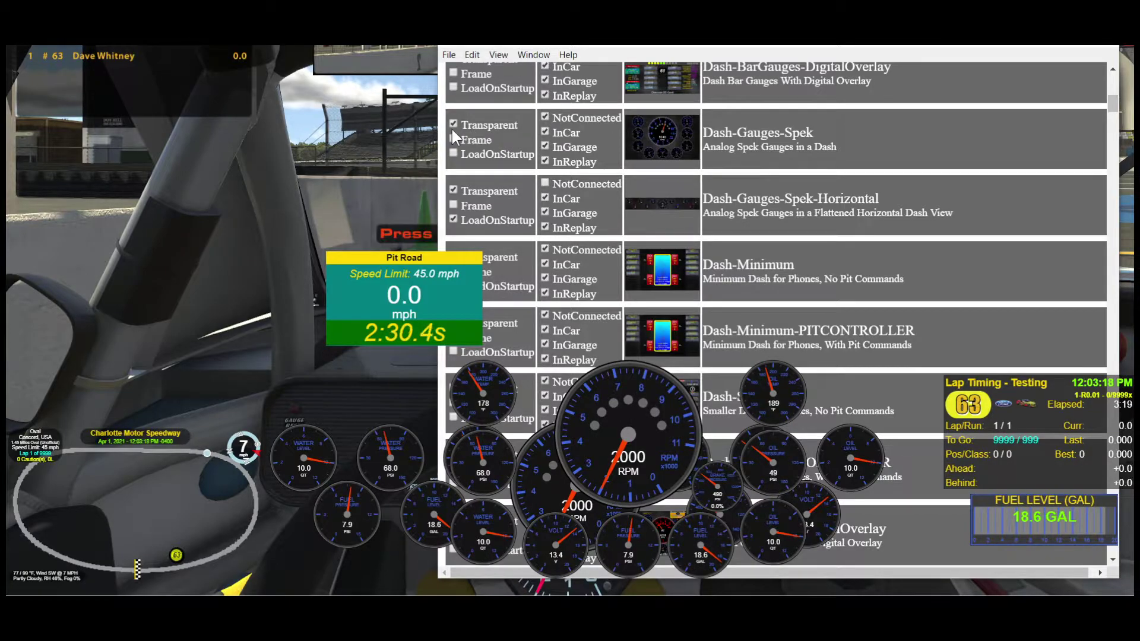
pyautogui.click(660, 136)
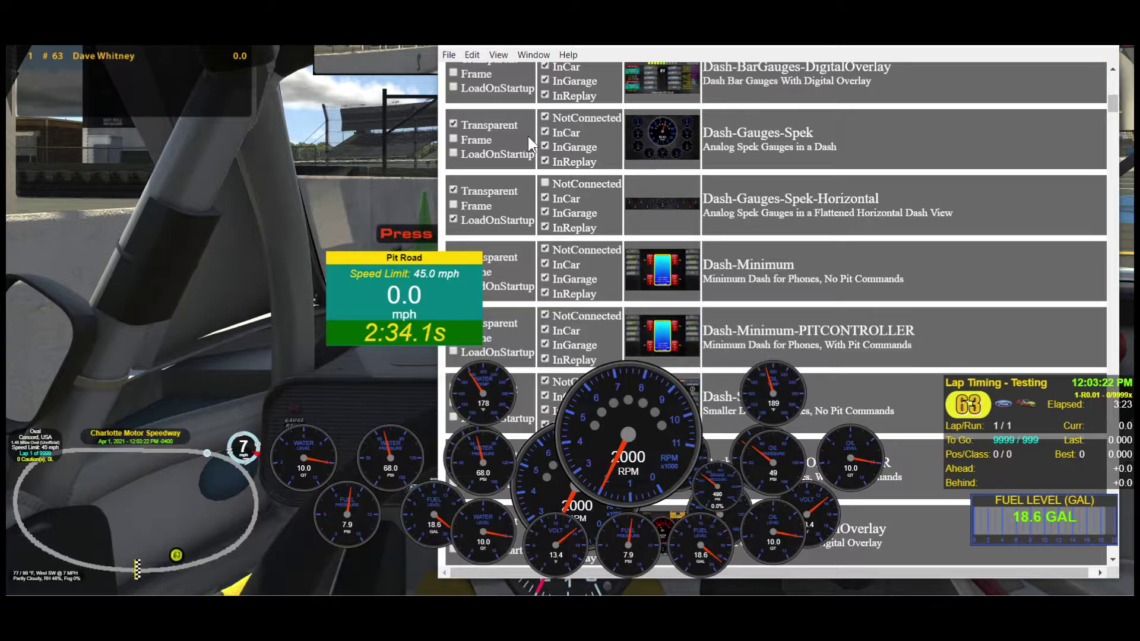
pyautogui.click(453, 123)
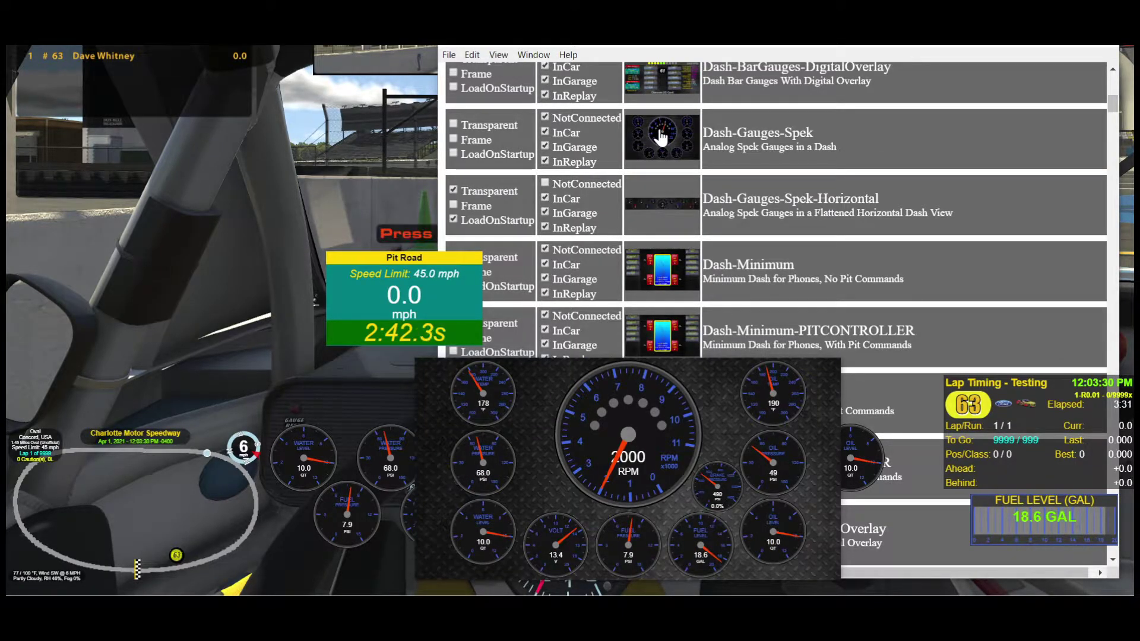
# Step: Set Dash-Gauges-Spek to LoadOnStartup and disable its NotConnected visibility
pyautogui.click(454, 155)
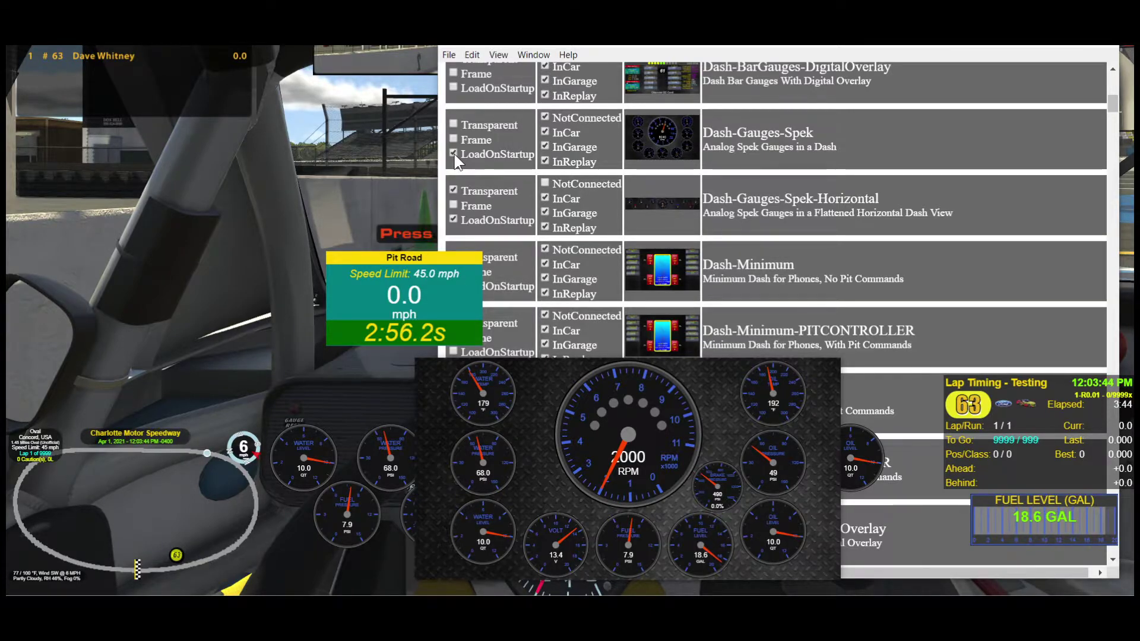
pyautogui.click(545, 117)
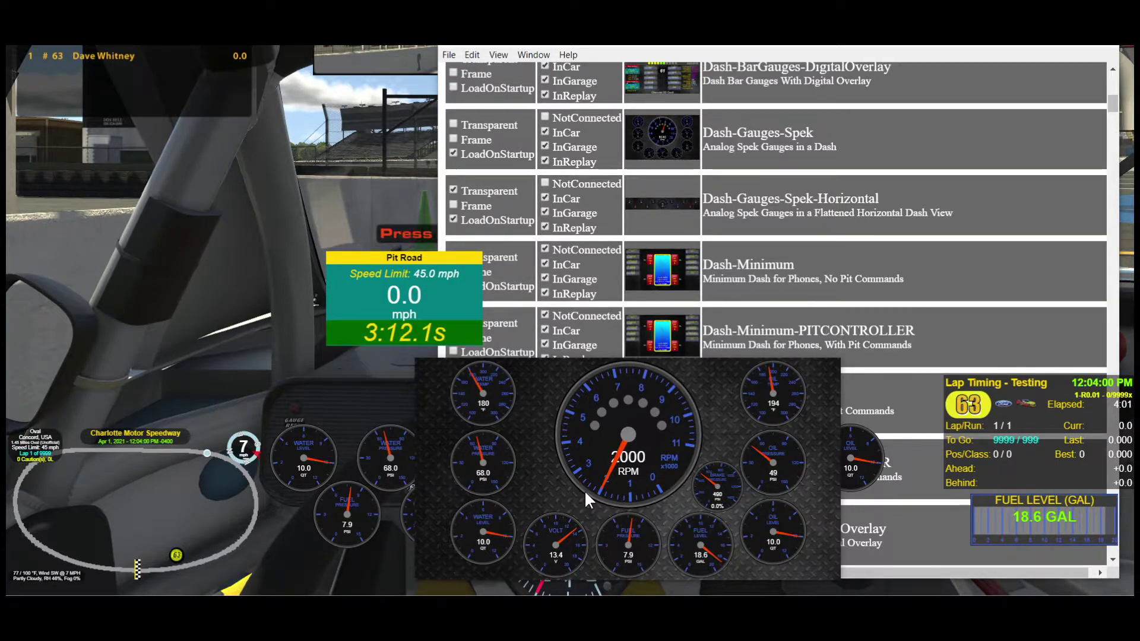
# Step: Set Dash-Gauges-Spek-Horizontal to show only in the car, with NotConnected, InGarage and InReplay disabled
pyautogui.click(544, 184)
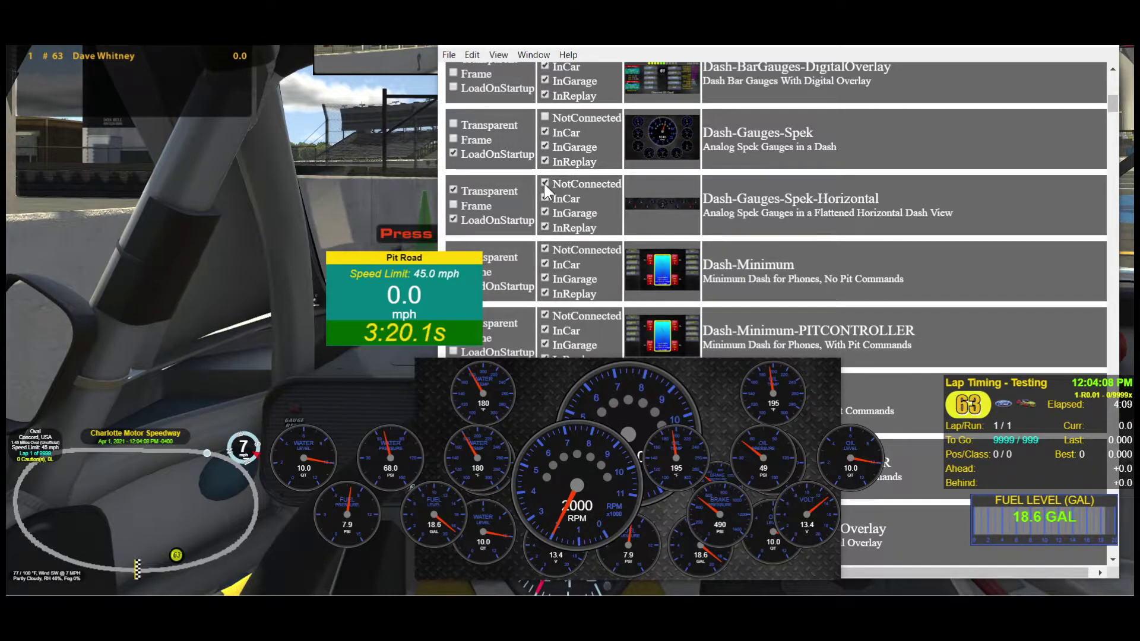
pyautogui.click(544, 183)
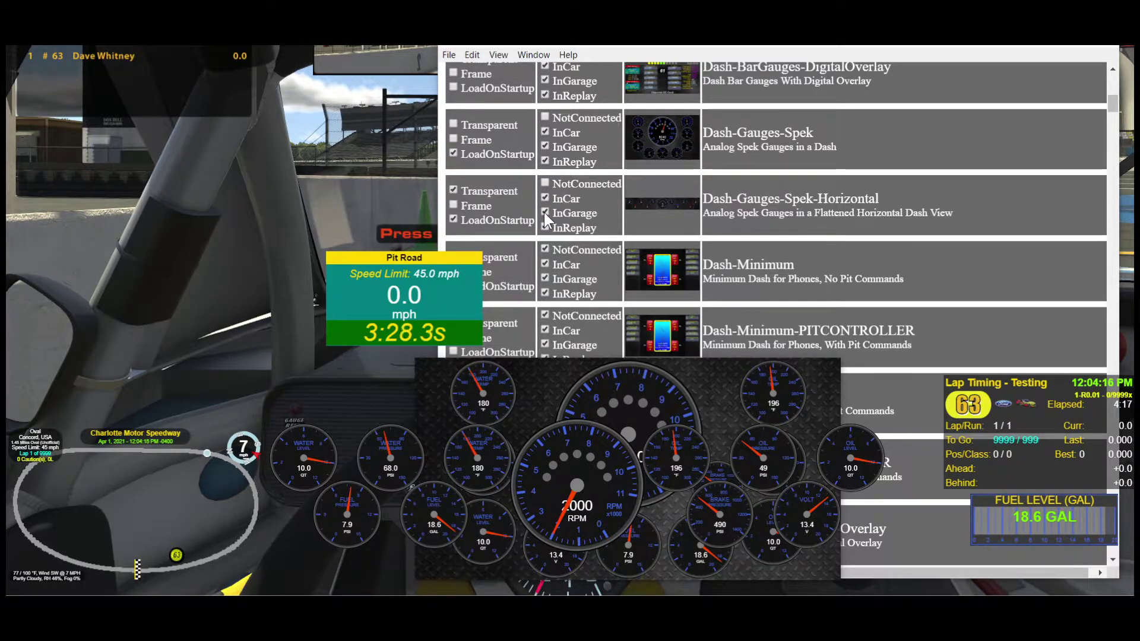
pyautogui.click(544, 212)
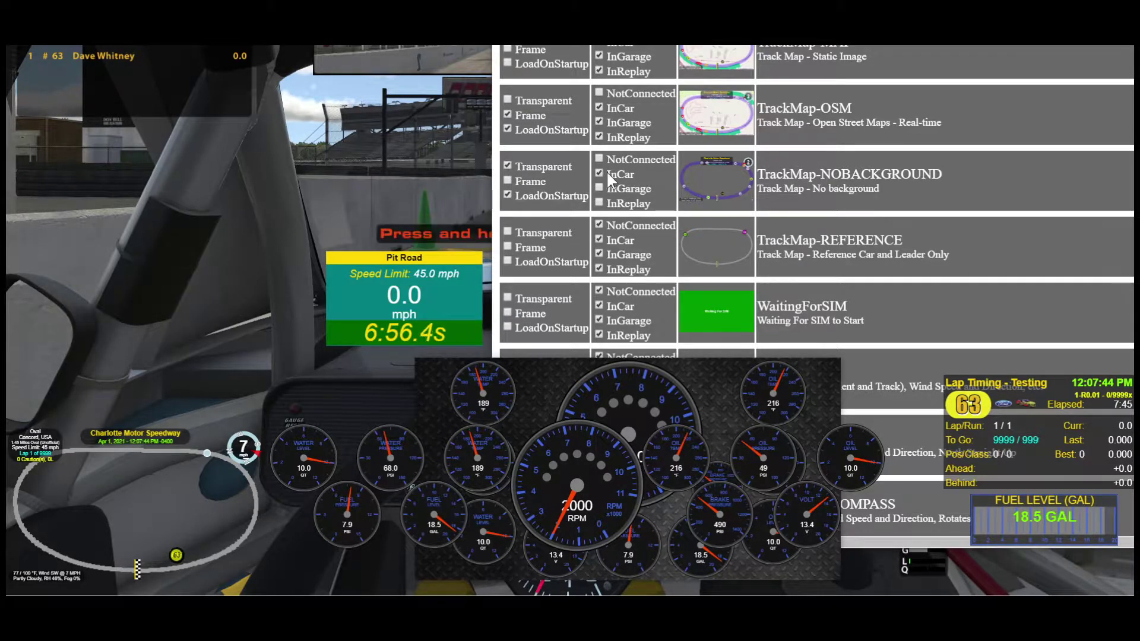
# Step: Try showing TrackMap-NOBACKGROUND as a framed, non-transparent window, then restore its transparent, frameless display
pyautogui.click(508, 181)
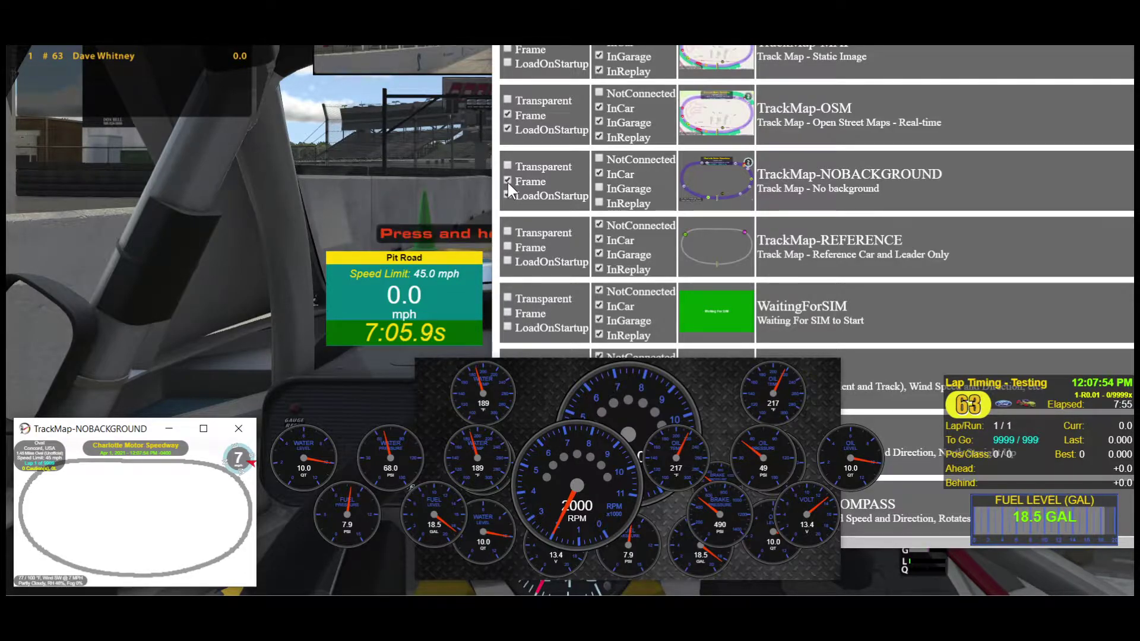
pyautogui.click(508, 166)
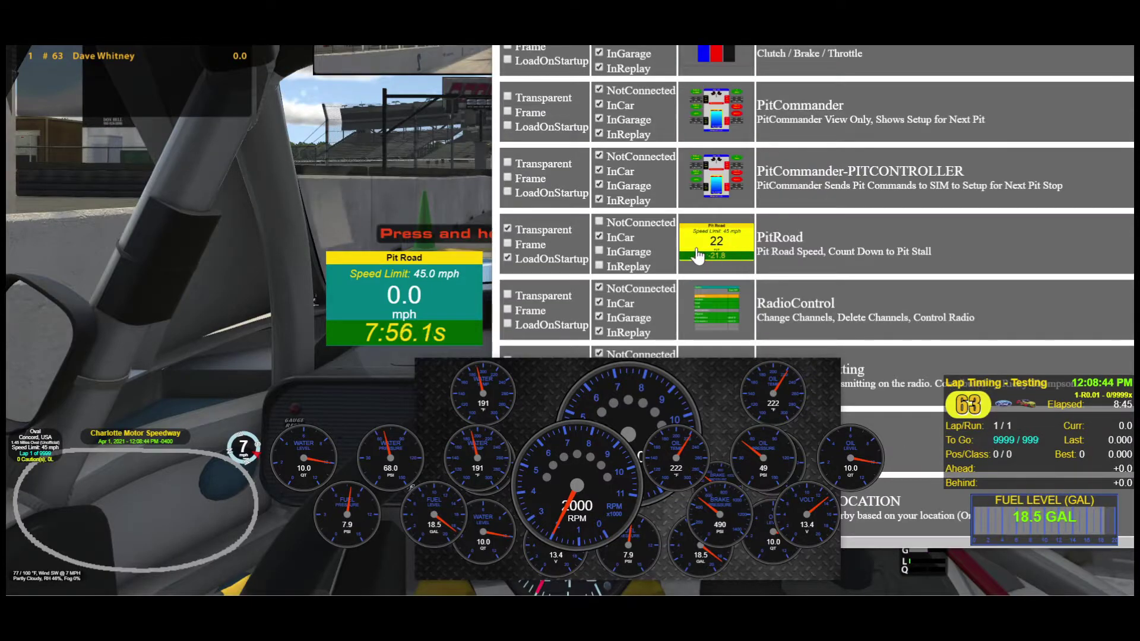
# Step: Return to the simulator and make the frameless PitRoad overlay slightly narrower by its side edge
pyautogui.click(622, 243)
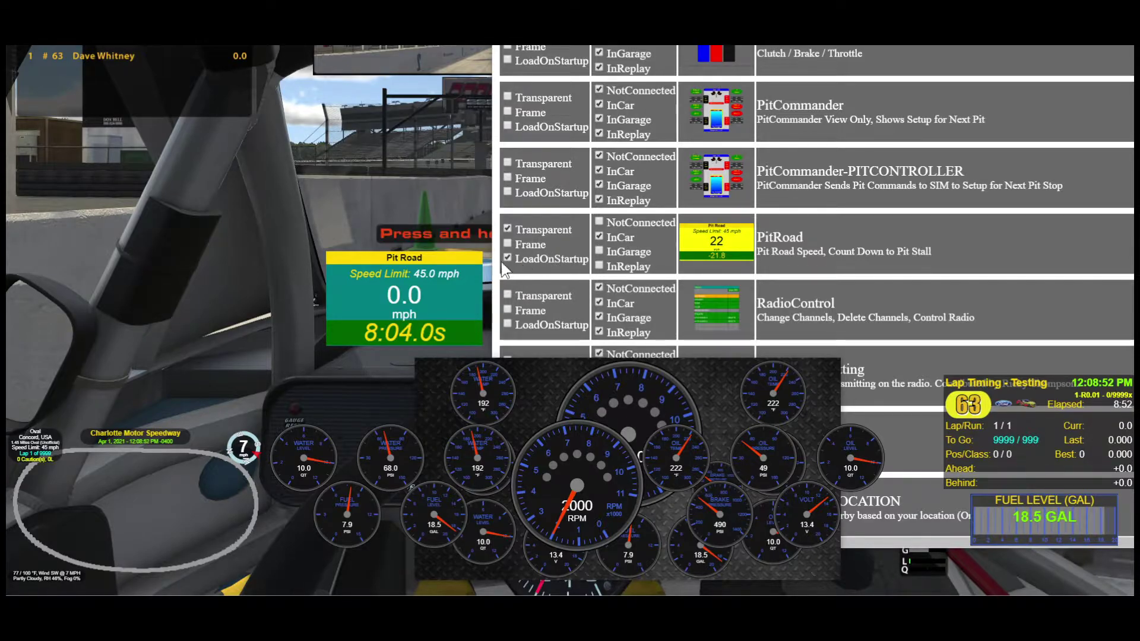
pyautogui.click(461, 271)
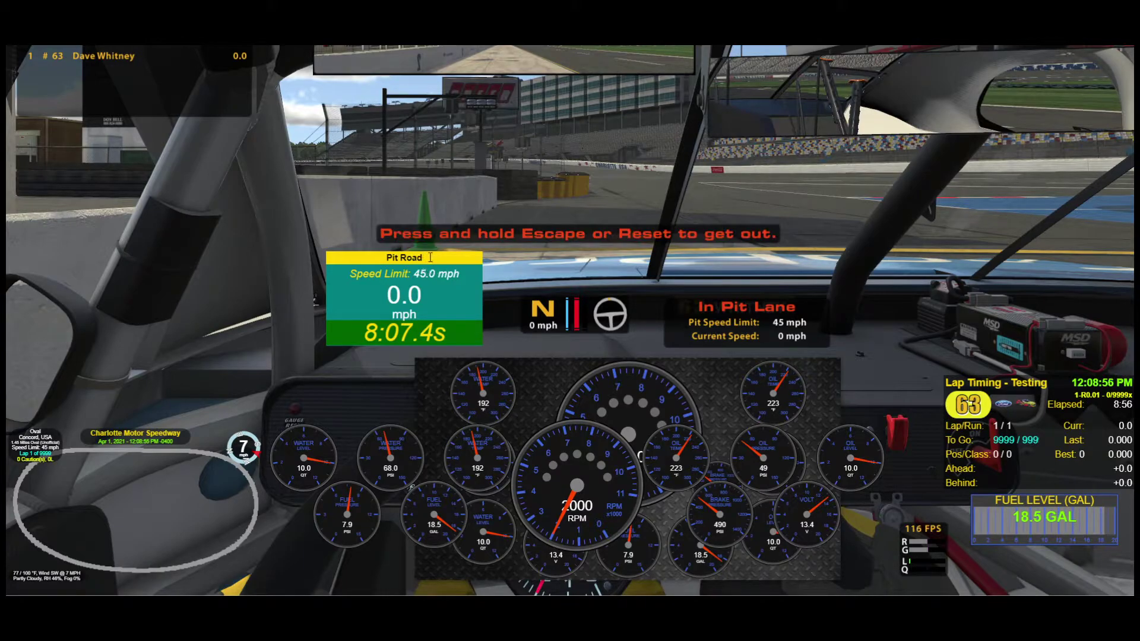
pyautogui.moveTo(481, 283); pyautogui.dragTo(479, 284)
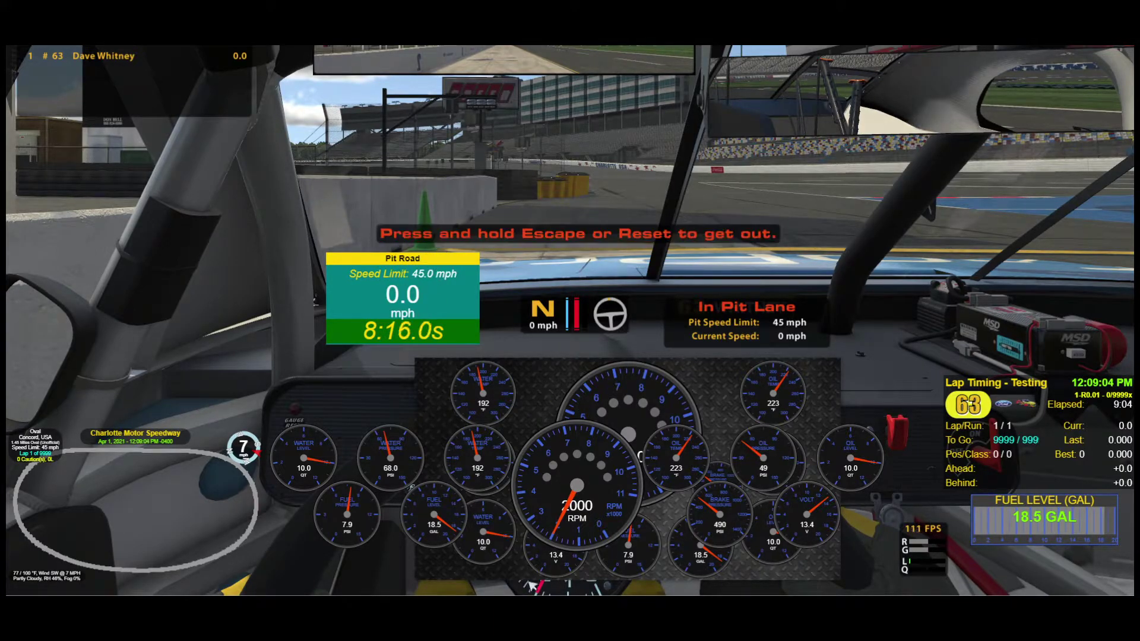
# Step: Give PitRoad a frame without transparency, adjust its window position slightly, and make it transparent and frameless again
pyautogui.hotkey('alt', 'Tab')
pyautogui.click(507, 228)
pyautogui.click(508, 243)
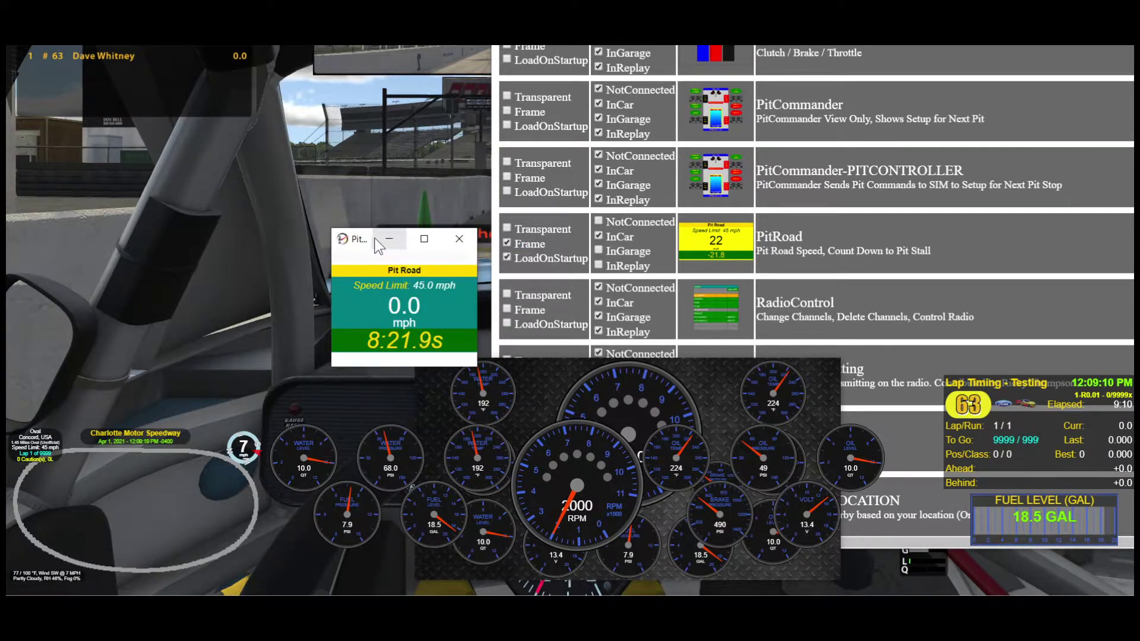
pyautogui.moveTo(363, 236); pyautogui.dragTo(362, 236)
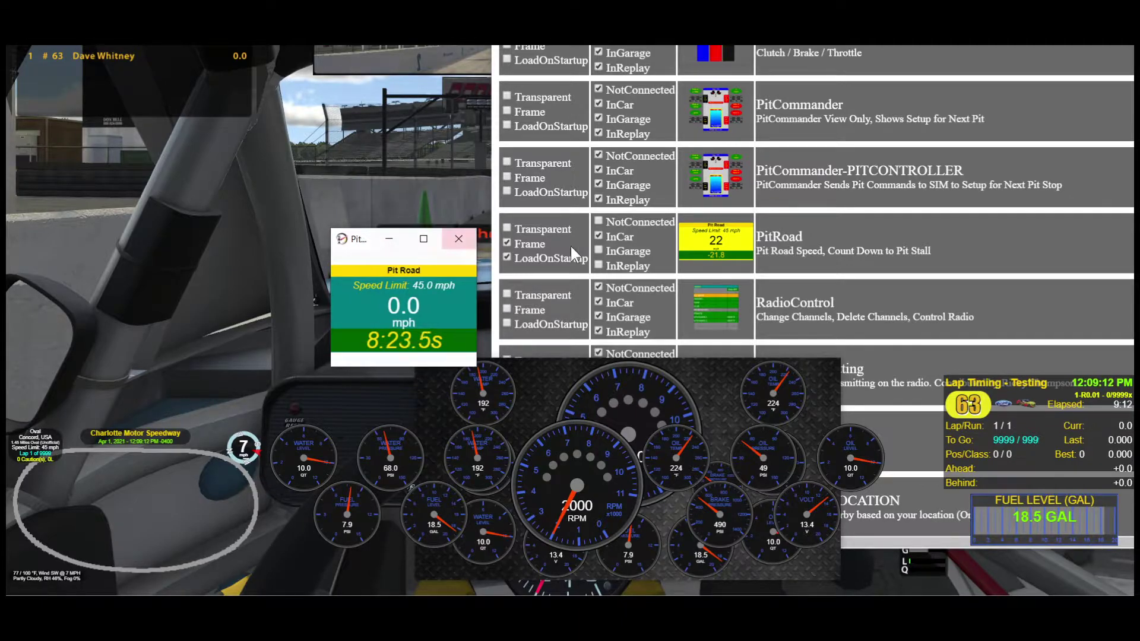
pyautogui.click(507, 228)
pyautogui.click(508, 242)
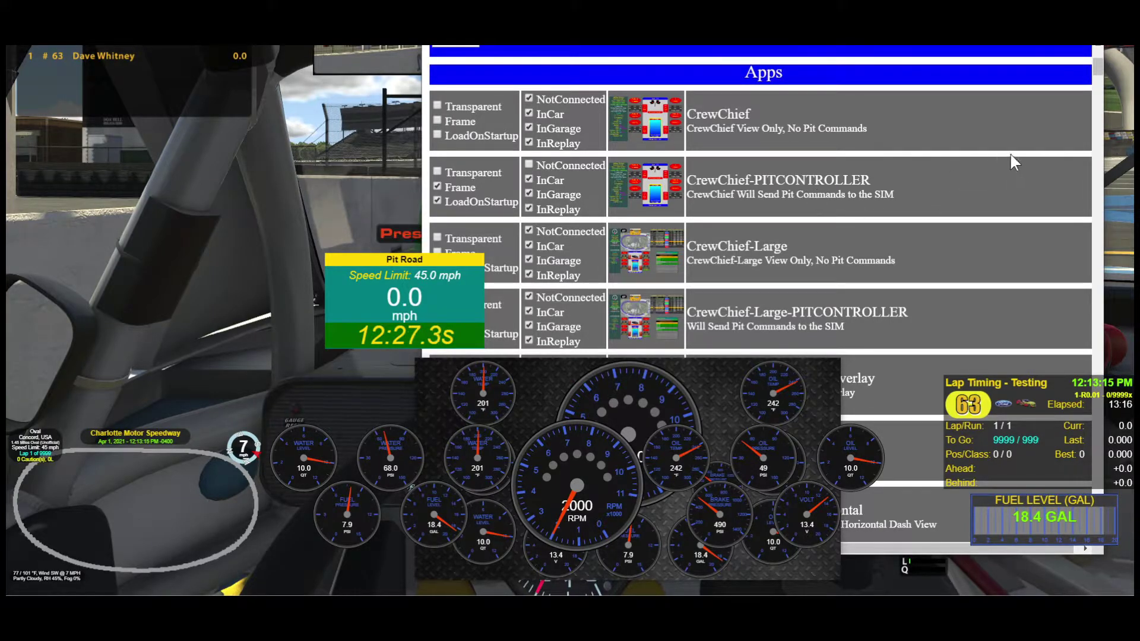
# Step: Look through the launcher's available apps and widgets, from CrewChief through the analog and bar gauges to the camera selectors
pyautogui.scroll(-3, 1019, 137)
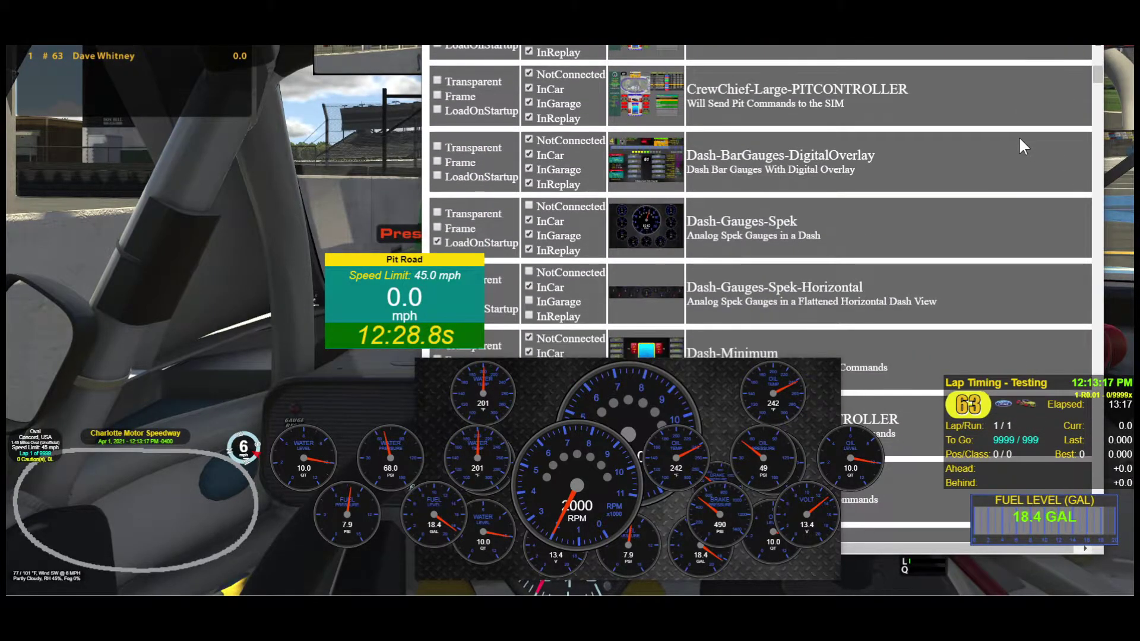
pyautogui.scroll(-4, 1018, 137)
pyautogui.scroll(-8, 1020, 146)
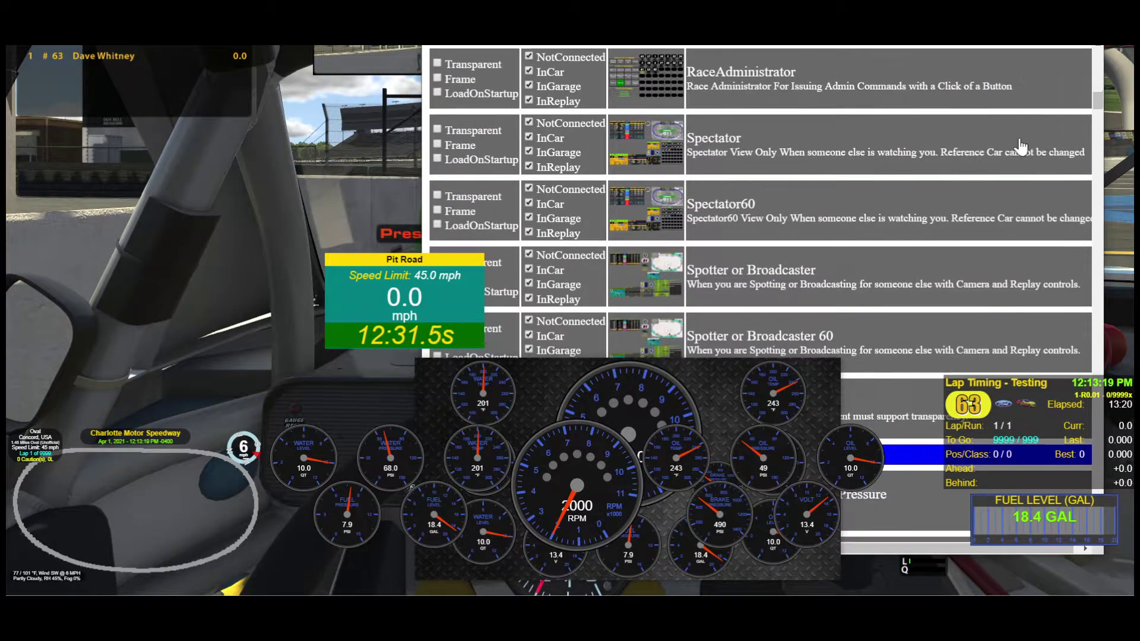
pyautogui.scroll(-10, 1018, 146)
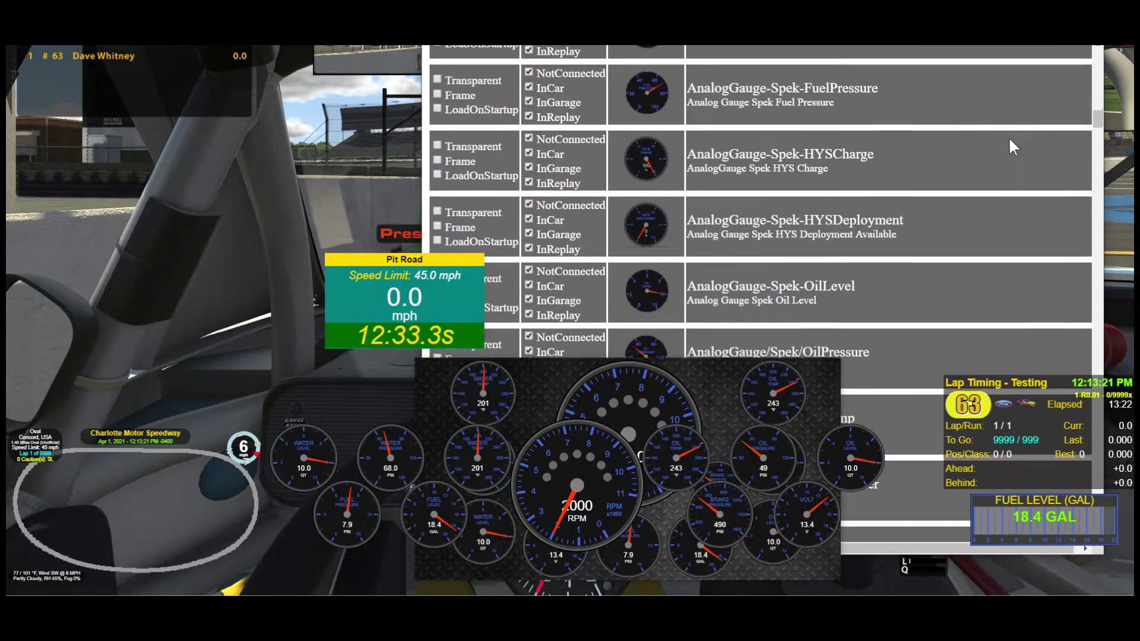
pyautogui.scroll(-12, 1009, 140)
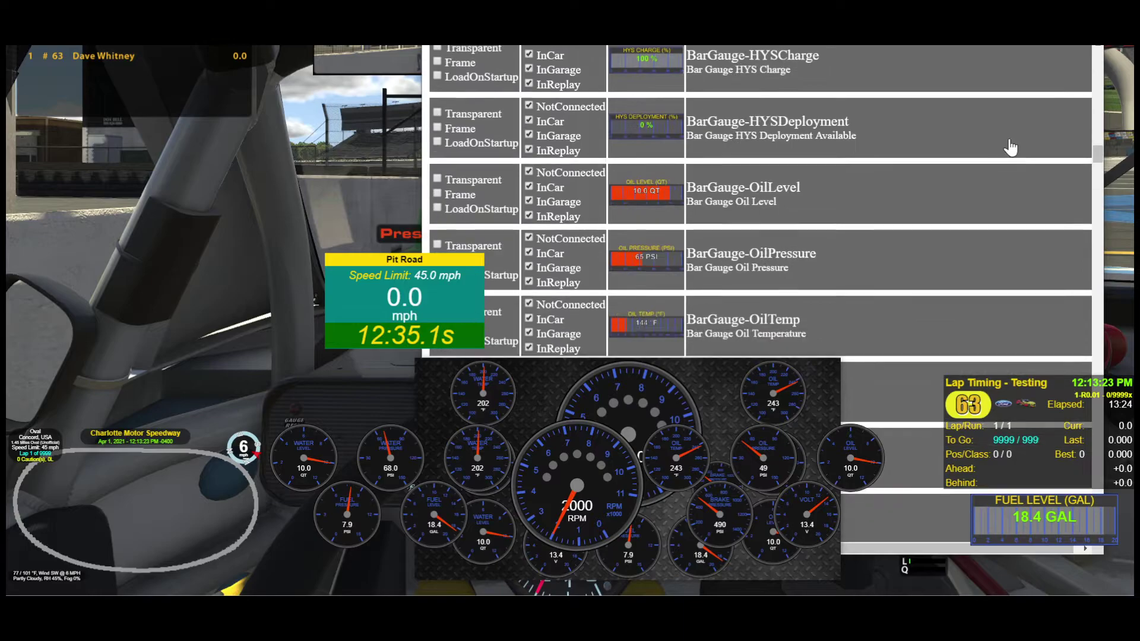
pyautogui.scroll(-8, 1010, 147)
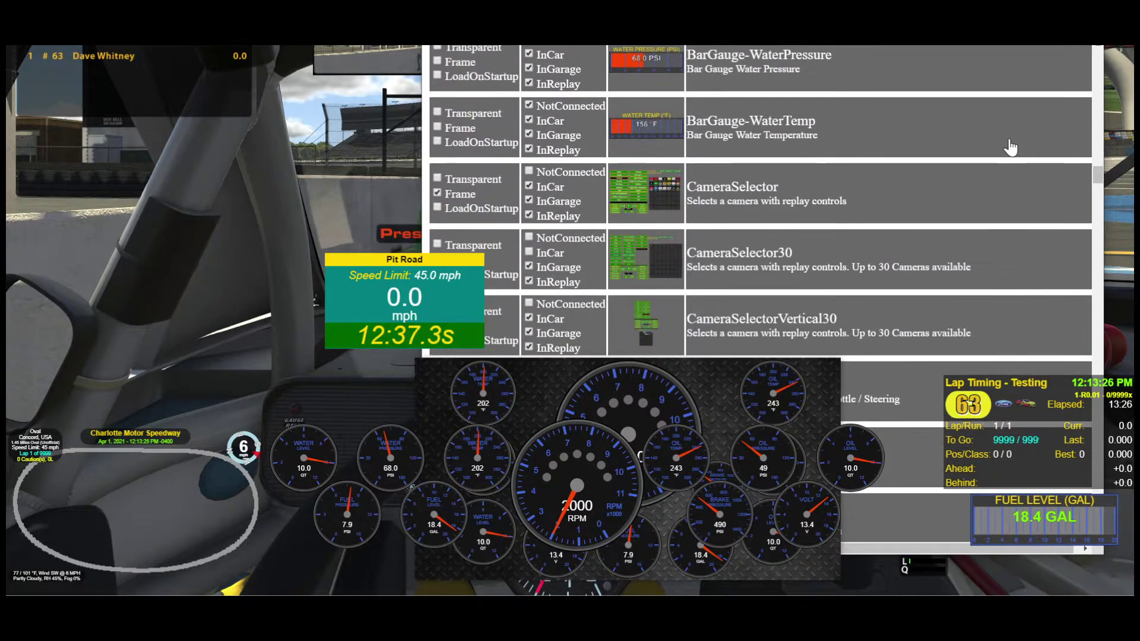
pyautogui.scroll(-1, 1011, 147)
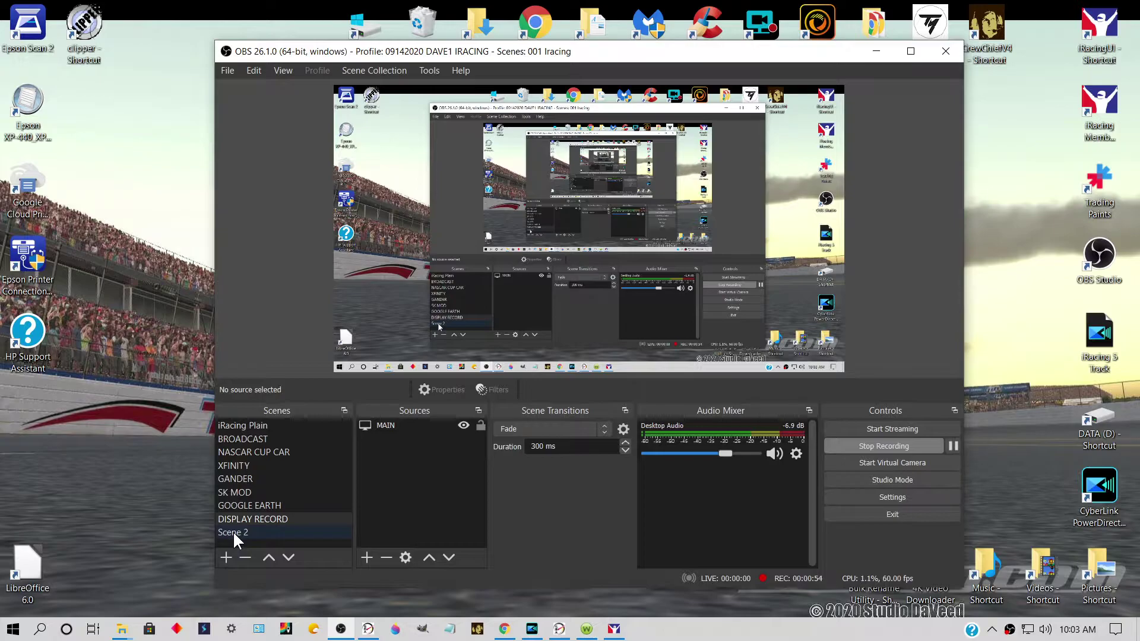
# Step: Show the GANDER scene with its overlays in OBS and return to the DISPLAY RECORD scene
pyautogui.click(238, 480)
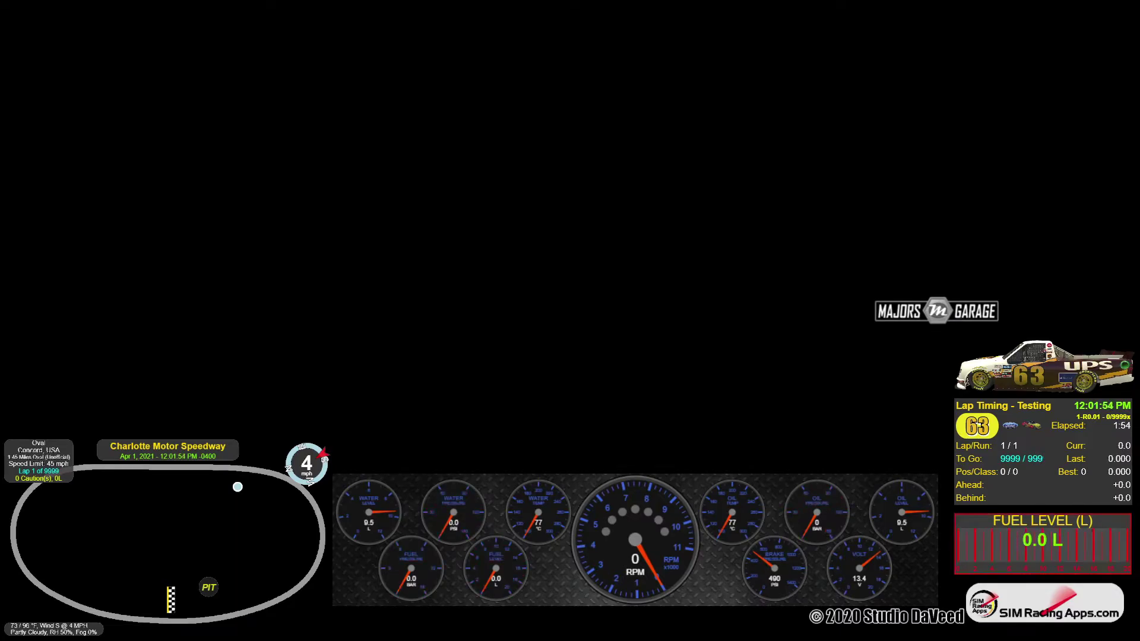
pyautogui.click(253, 519)
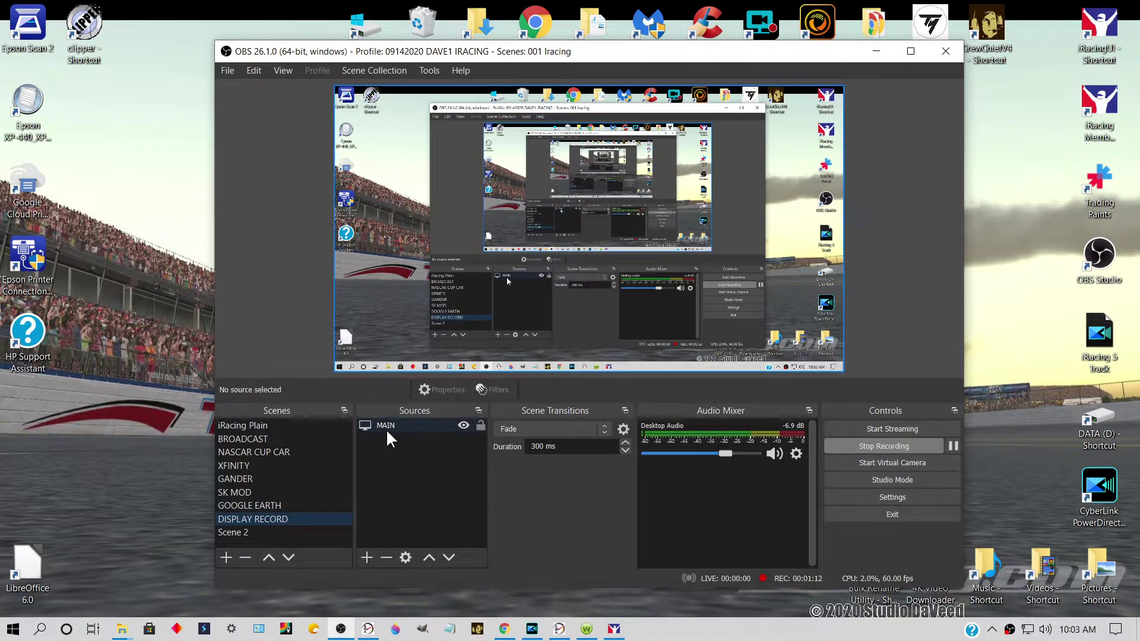
# Step: Add a new Game Capture source with its default name to the DISPLAY RECORD scene
pyautogui.click(368, 559)
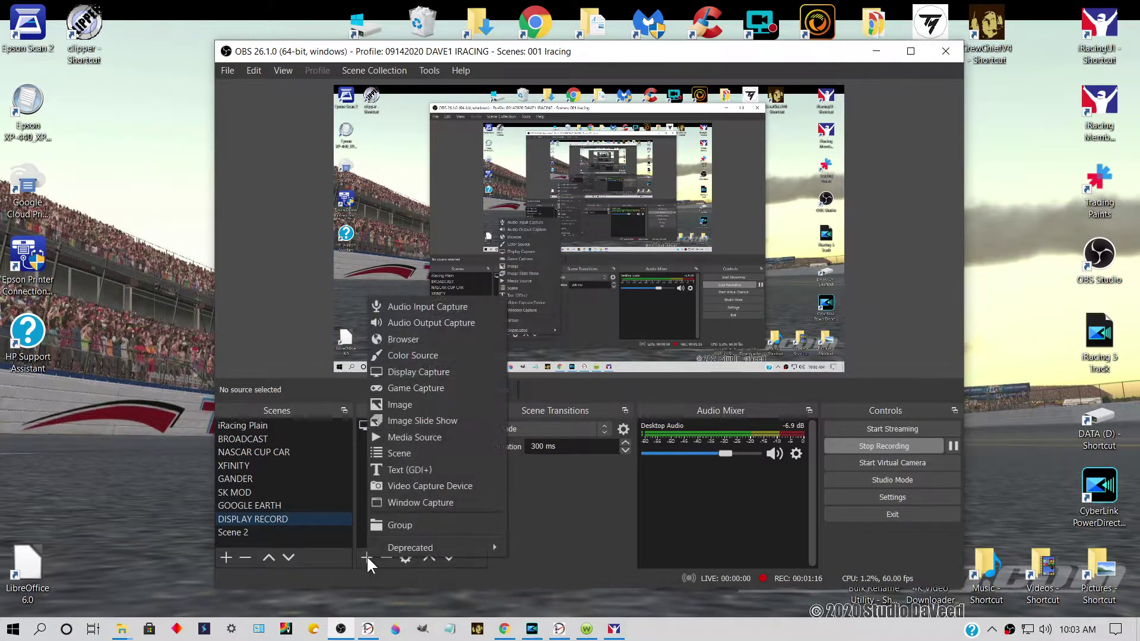
pyautogui.click(435, 389)
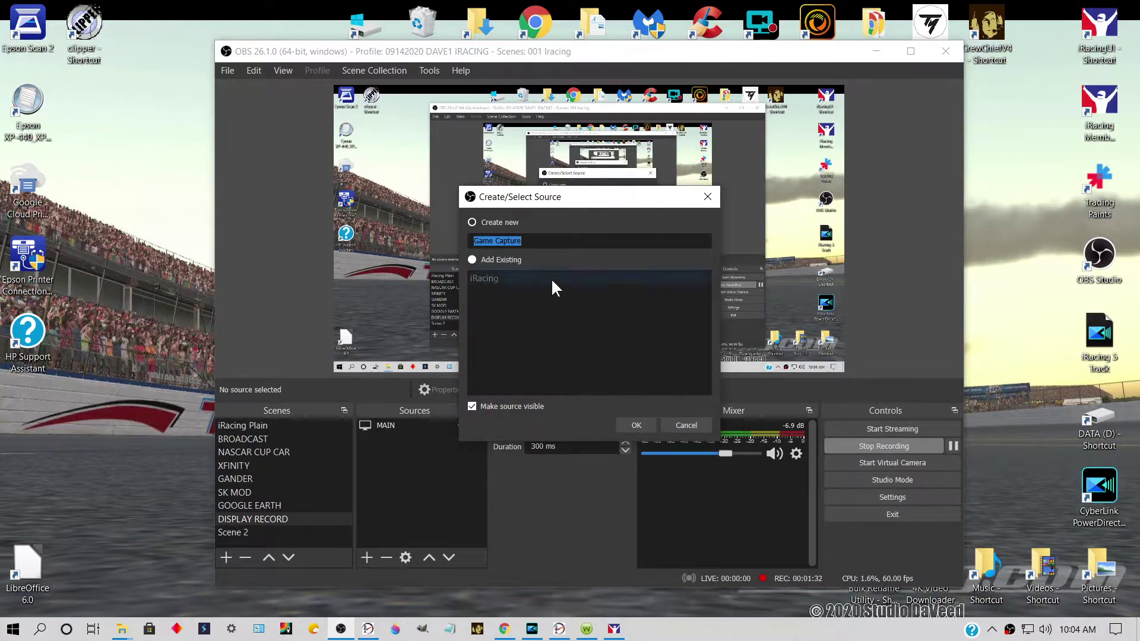
pyautogui.click(633, 424)
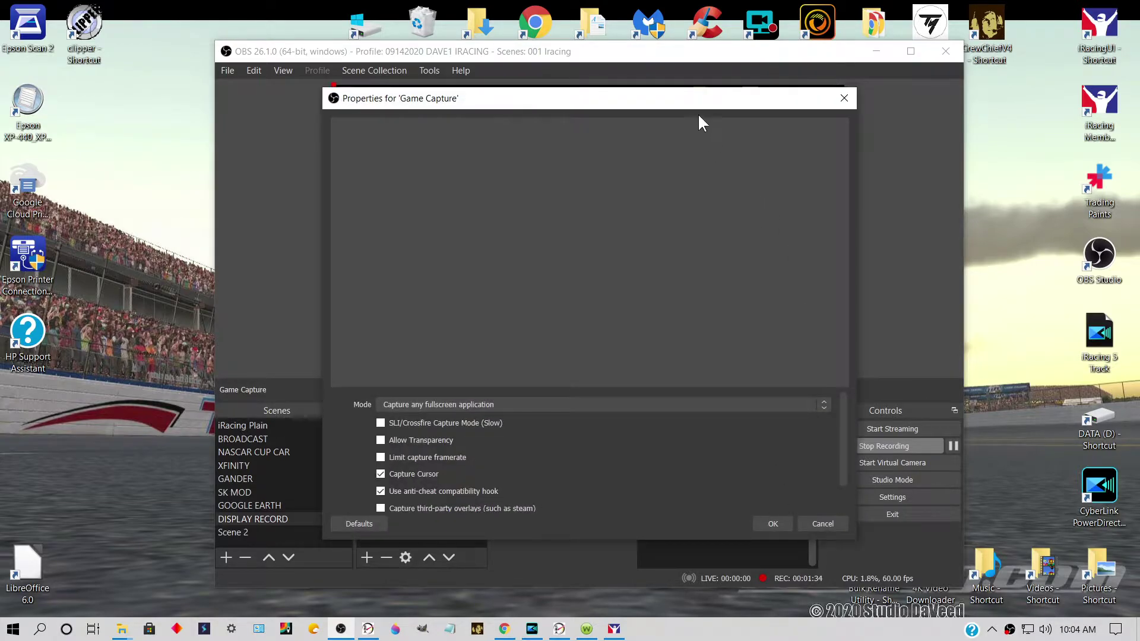
pyautogui.moveTo(689, 100)
pyautogui.mouseDown()
pyautogui.moveTo(883, 254)
pyautogui.moveTo(692, 114)
pyautogui.moveTo(690, 80)
pyautogui.mouseUp()
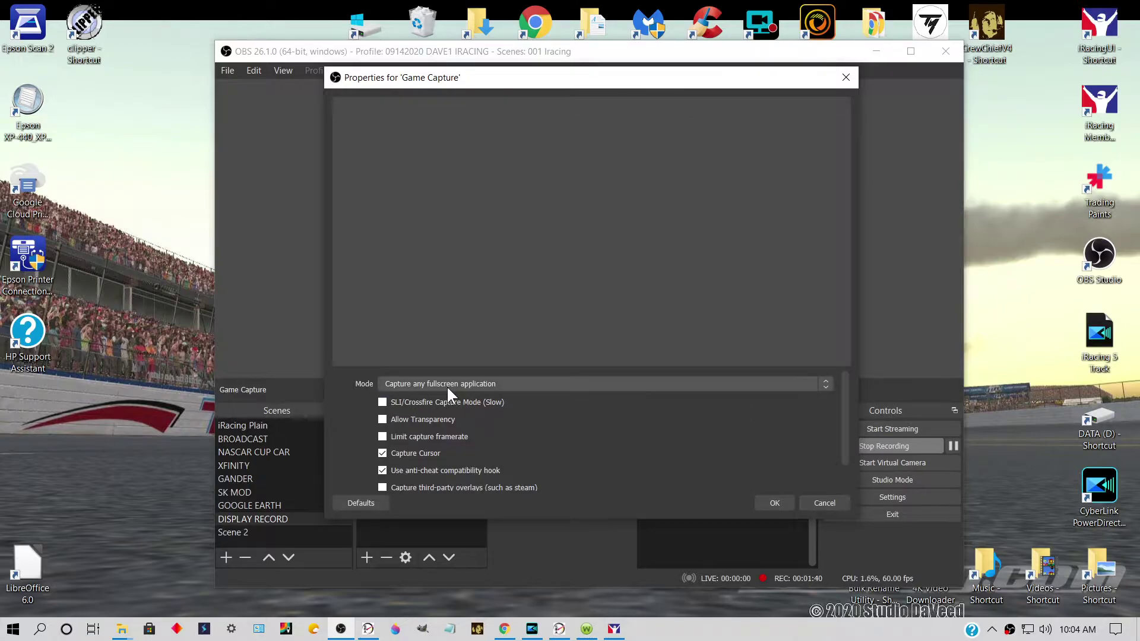
# Step: Set Game Capture to capture the specific window [iRacingSim64DX11.exe]: iRacing.com Simulator, and bring up the simulator
pyautogui.click(825, 384)
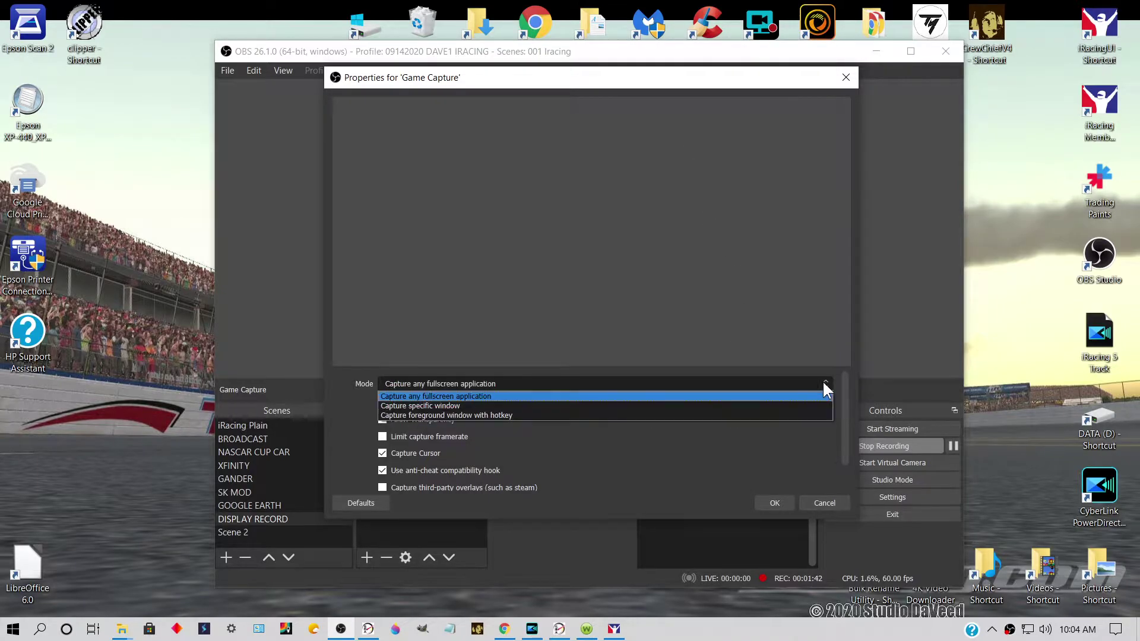
pyautogui.click(484, 405)
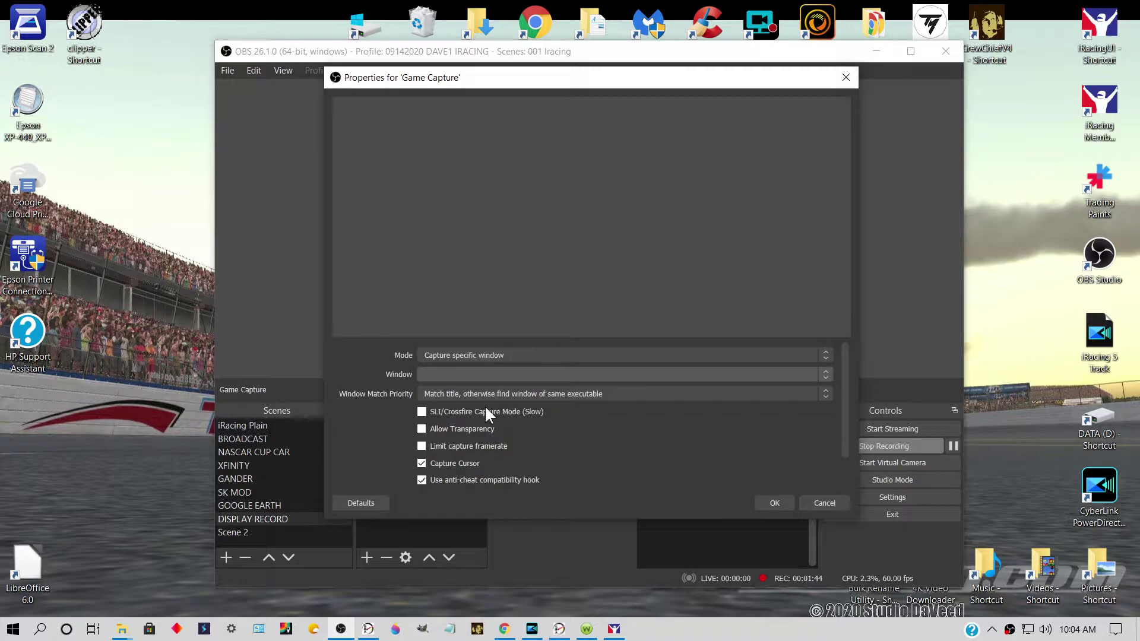
pyautogui.click(825, 372)
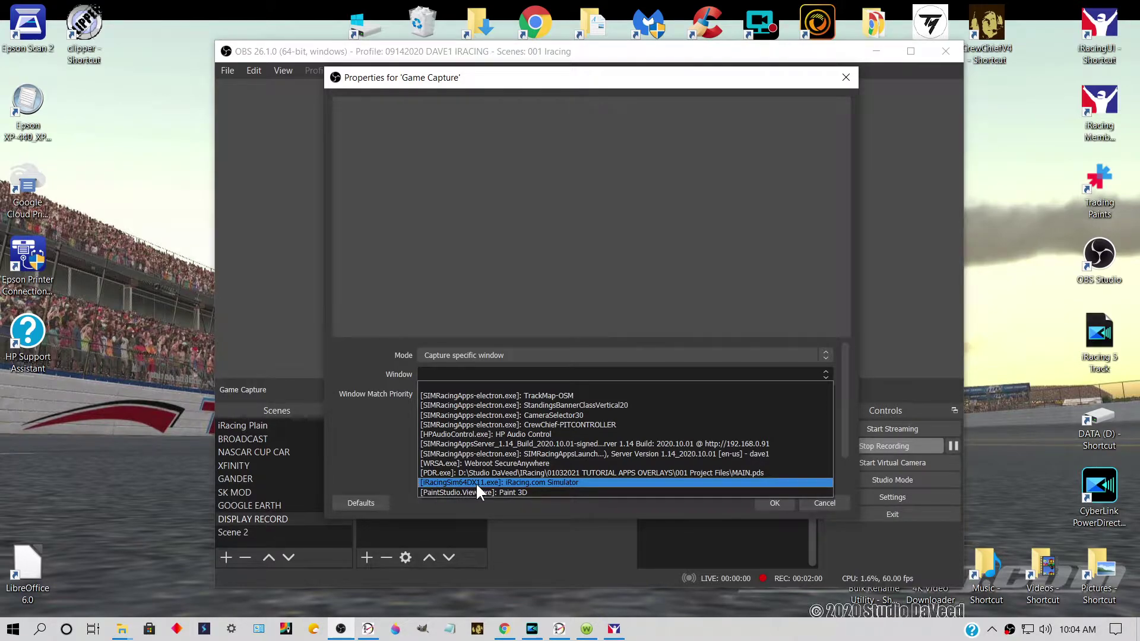
pyautogui.click(550, 482)
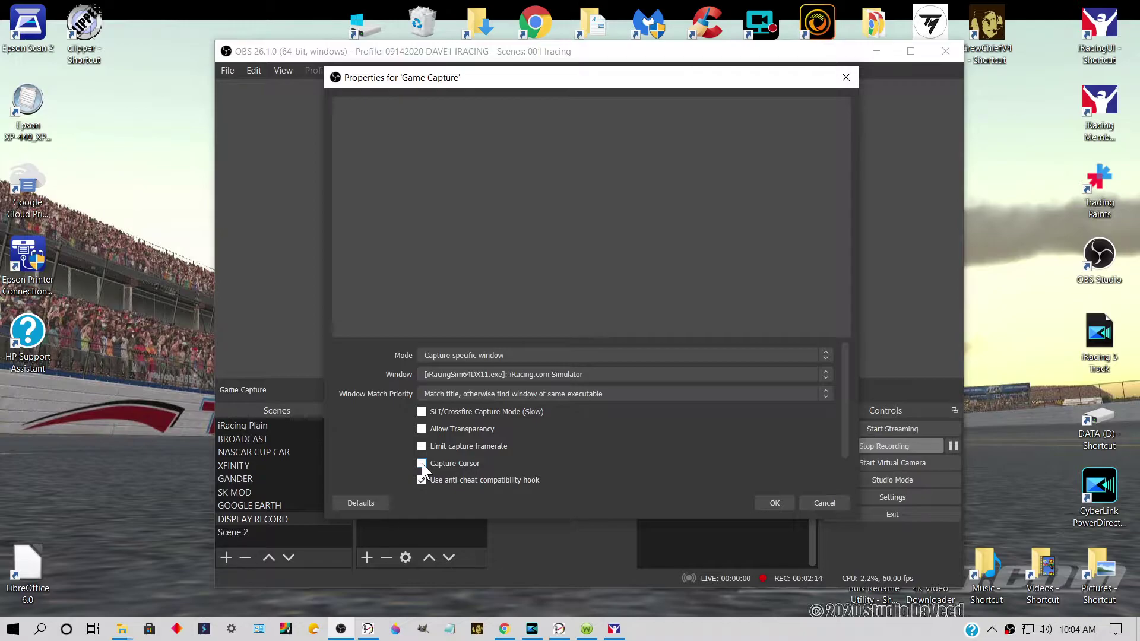
pyautogui.click(771, 503)
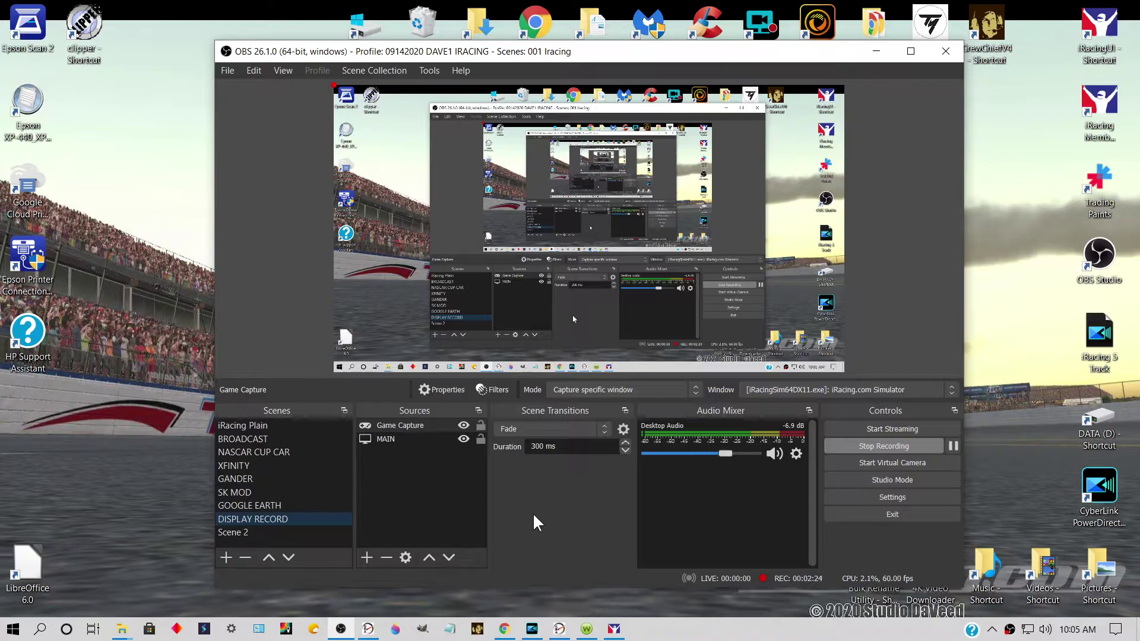
pyautogui.click(415, 426)
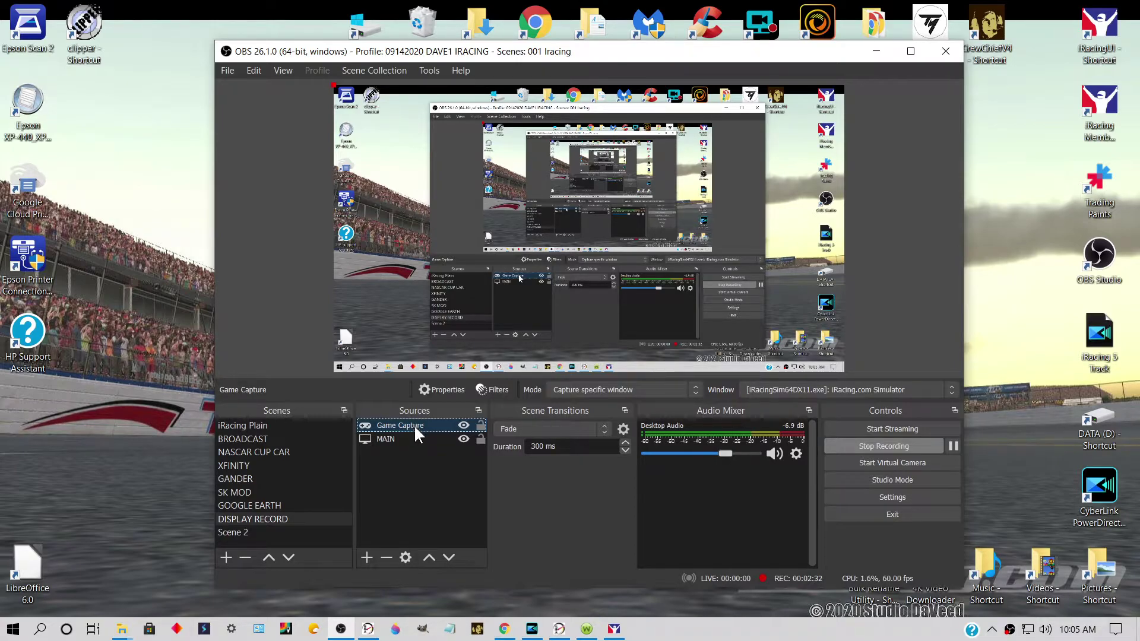
pyautogui.click(614, 630)
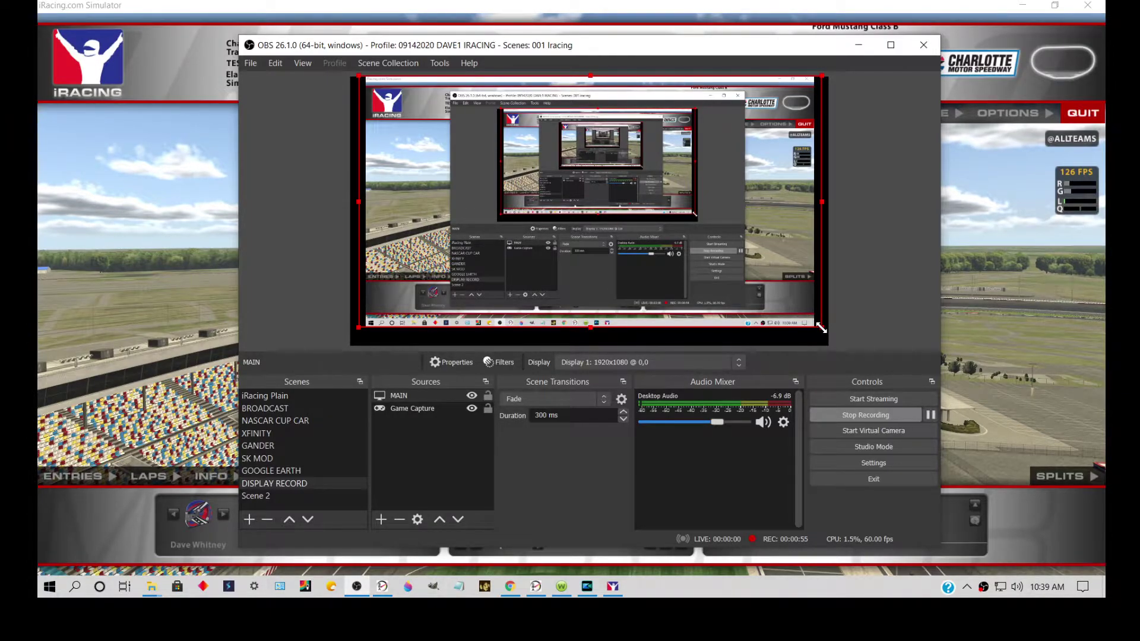
# Step: Try shrinking the MAIN source in the preview, enlarging it again and shifting it slightly
pyautogui.moveTo(821, 327); pyautogui.dragTo(611, 261)
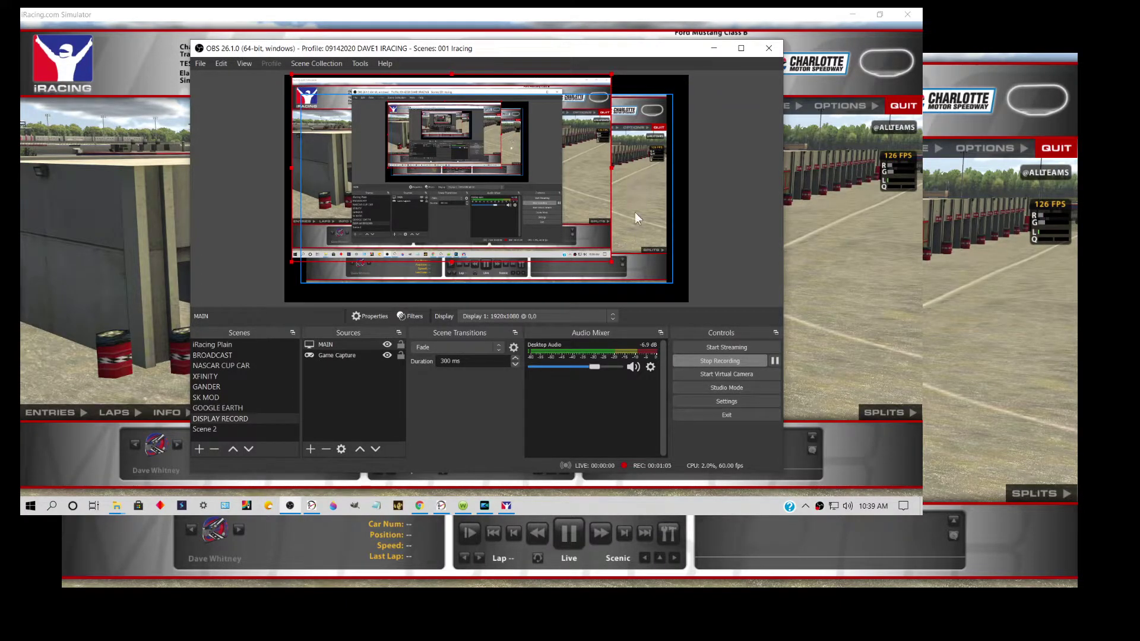
pyautogui.moveTo(608, 265); pyautogui.dragTo(828, 342)
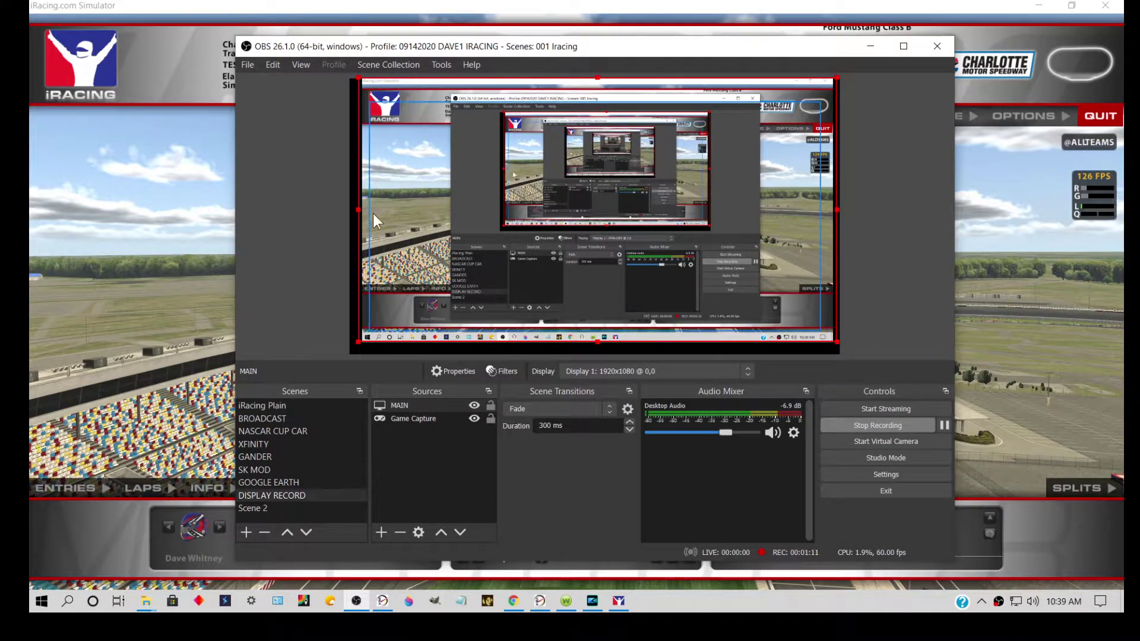
pyautogui.moveTo(358, 210); pyautogui.dragTo(345, 210)
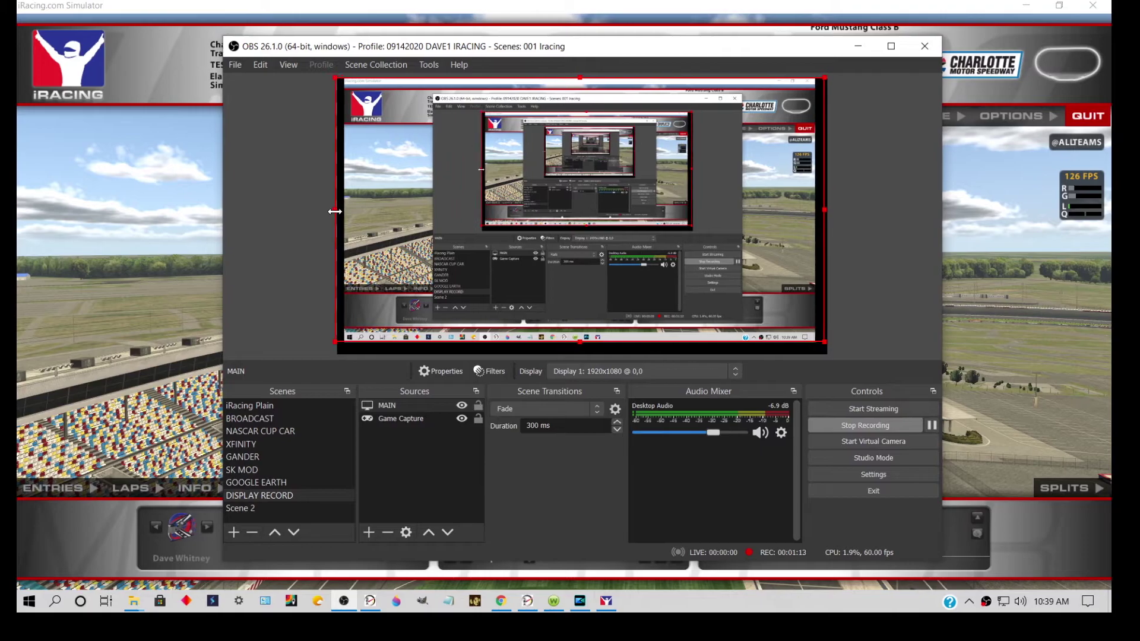
pyautogui.moveTo(586, 181); pyautogui.dragTo(586, 184)
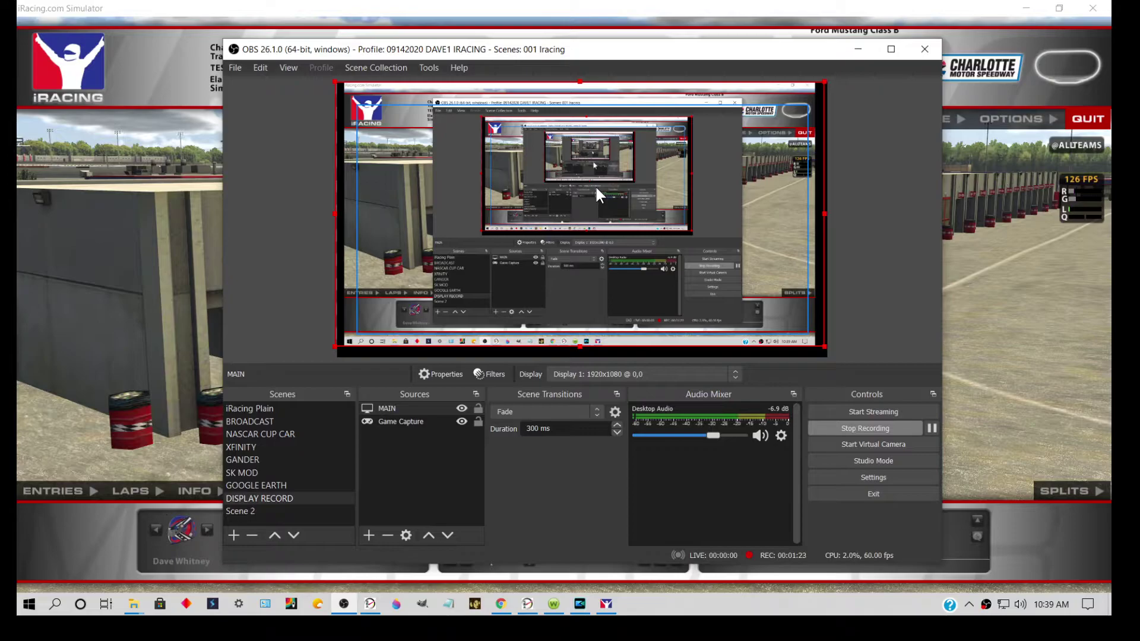
# Step: Center the MAIN source on the screen and fit it to the screen with the Transform options
pyautogui.rightClick(595, 184)
pyautogui.moveTo(646, 289)
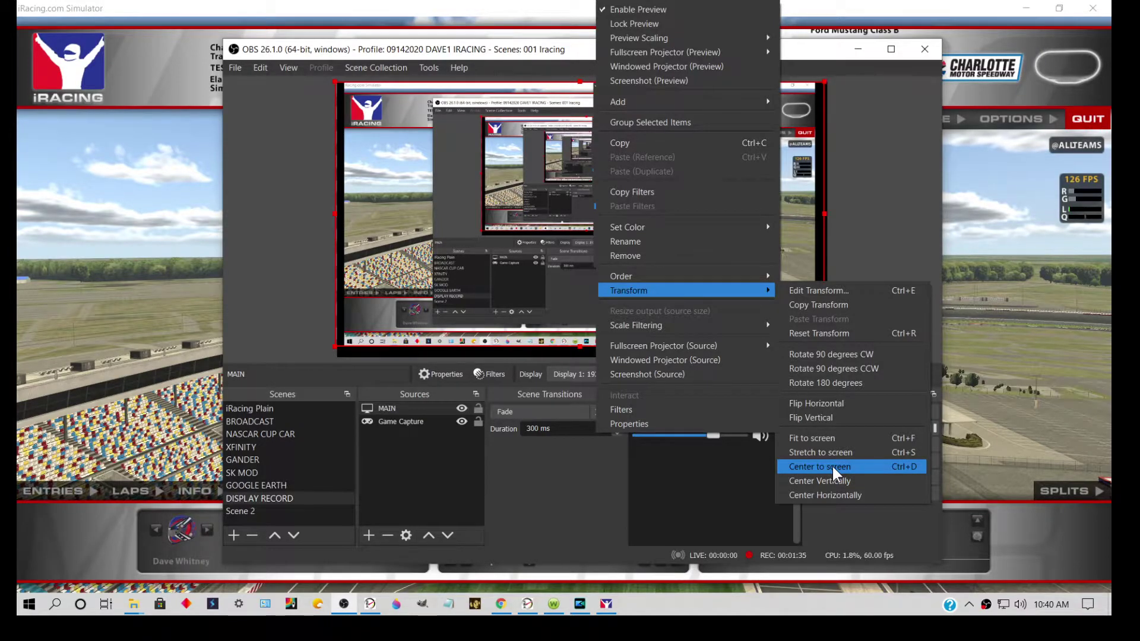
pyautogui.click(832, 464)
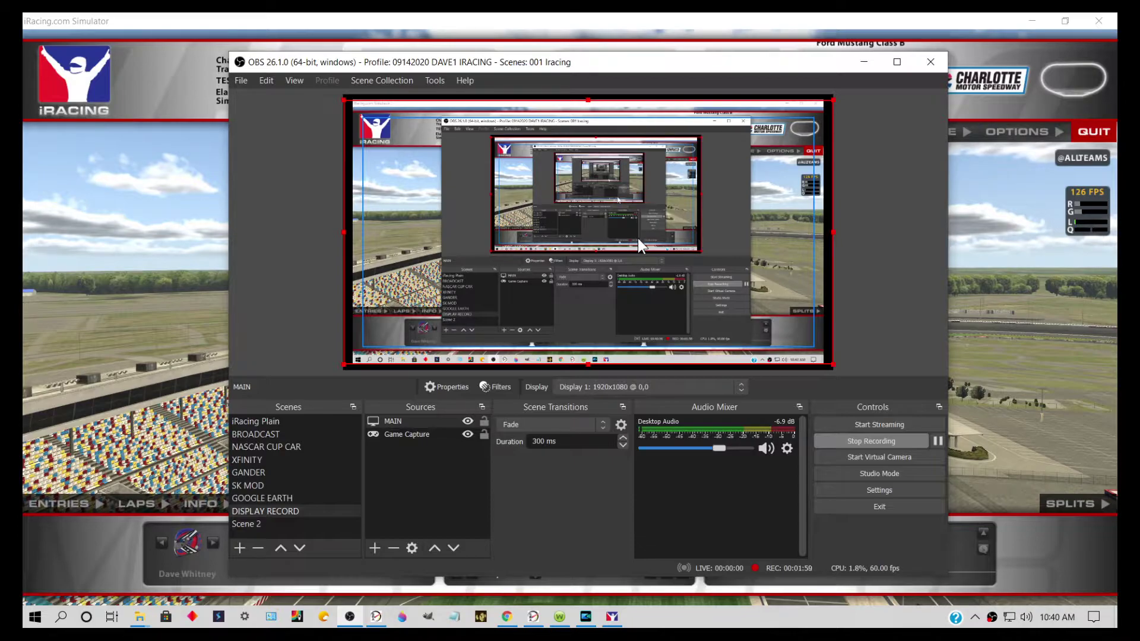
pyautogui.rightClick(639, 244)
pyautogui.moveTo(670, 304)
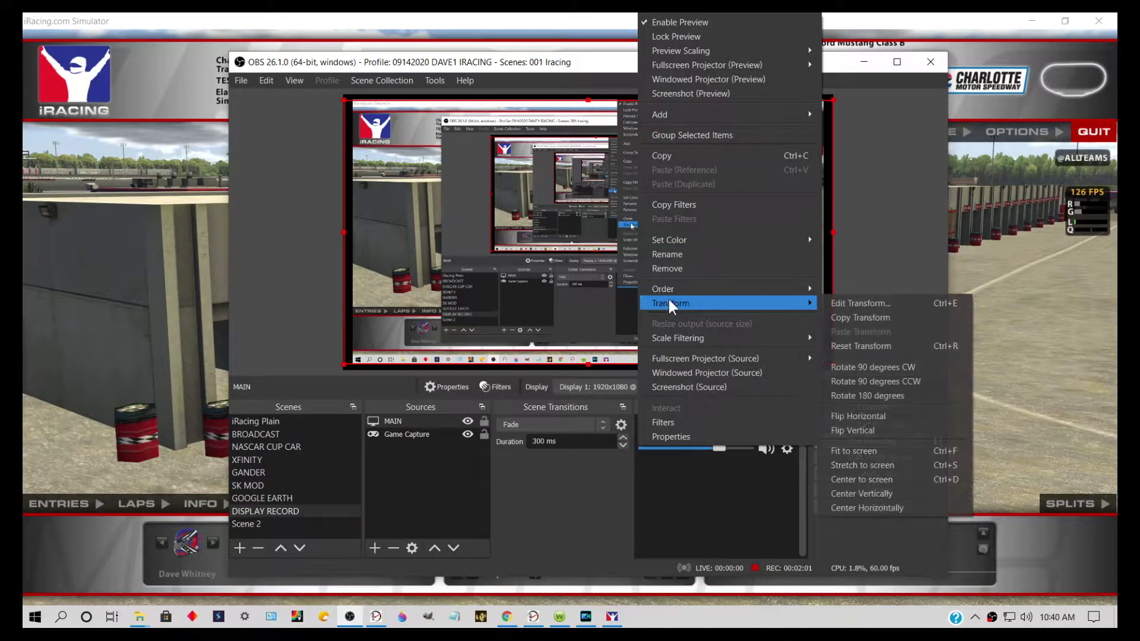
pyautogui.click(859, 455)
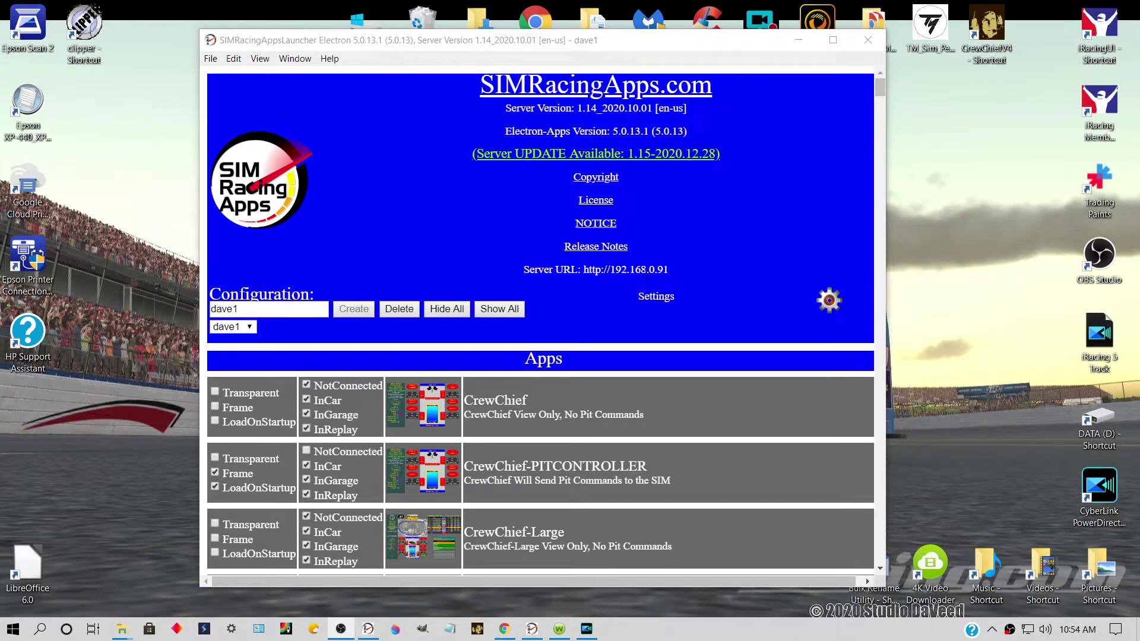
# Step: Highlight the server URL in the launcher and open the bookmarked SIMRacingApps page in a new Chrome tab
pyautogui.moveTo(667, 271); pyautogui.dragTo(581, 271)
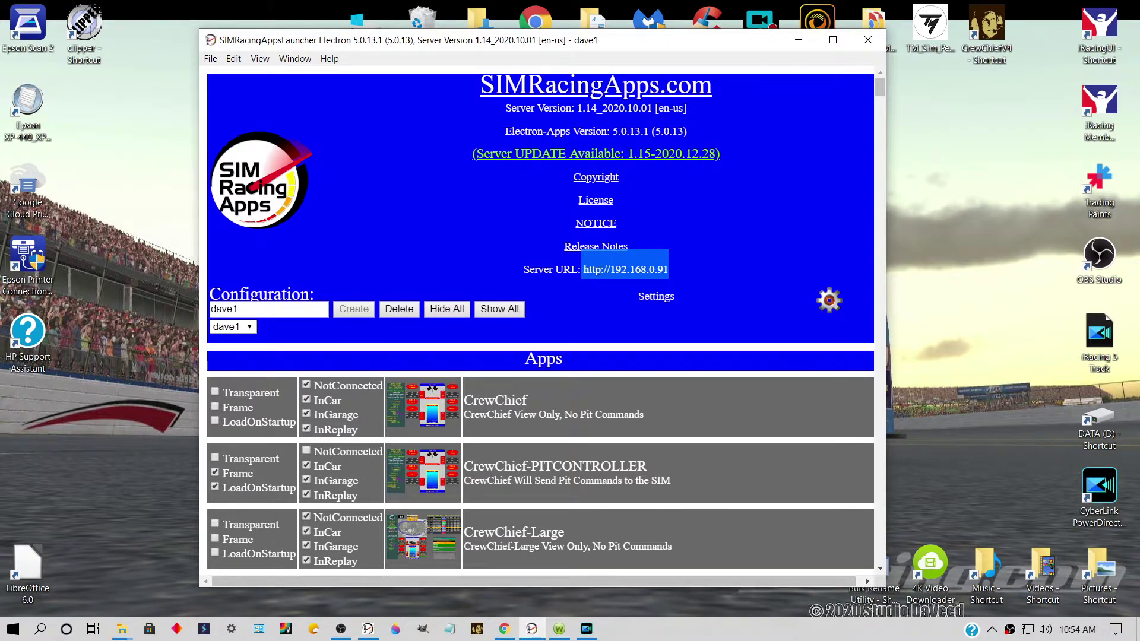
pyautogui.click(717, 250)
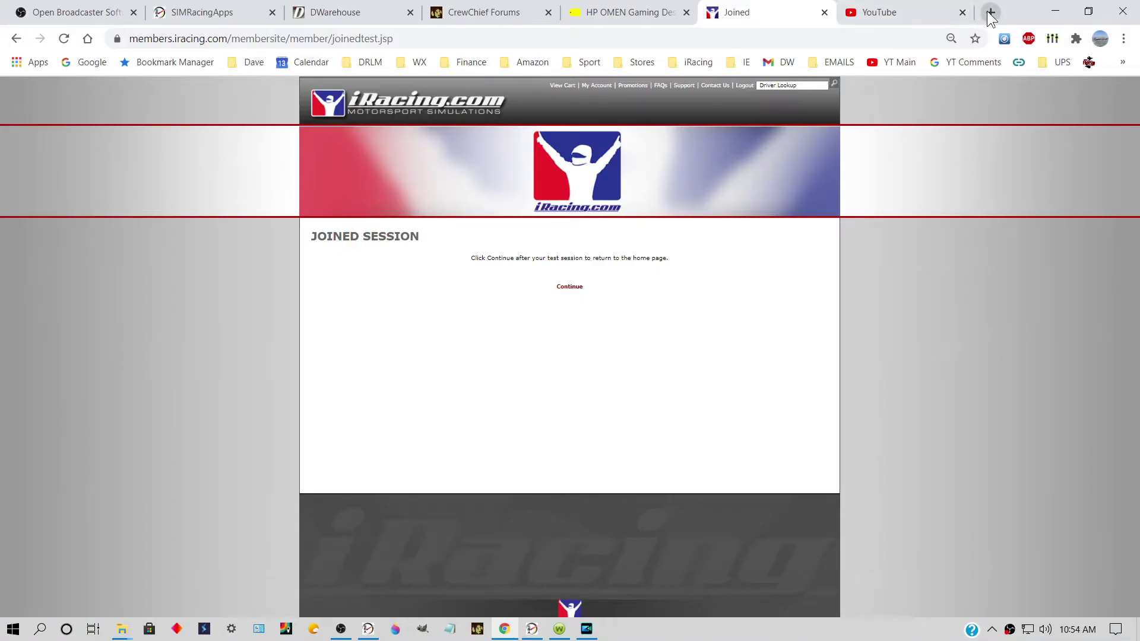
pyautogui.click(990, 12)
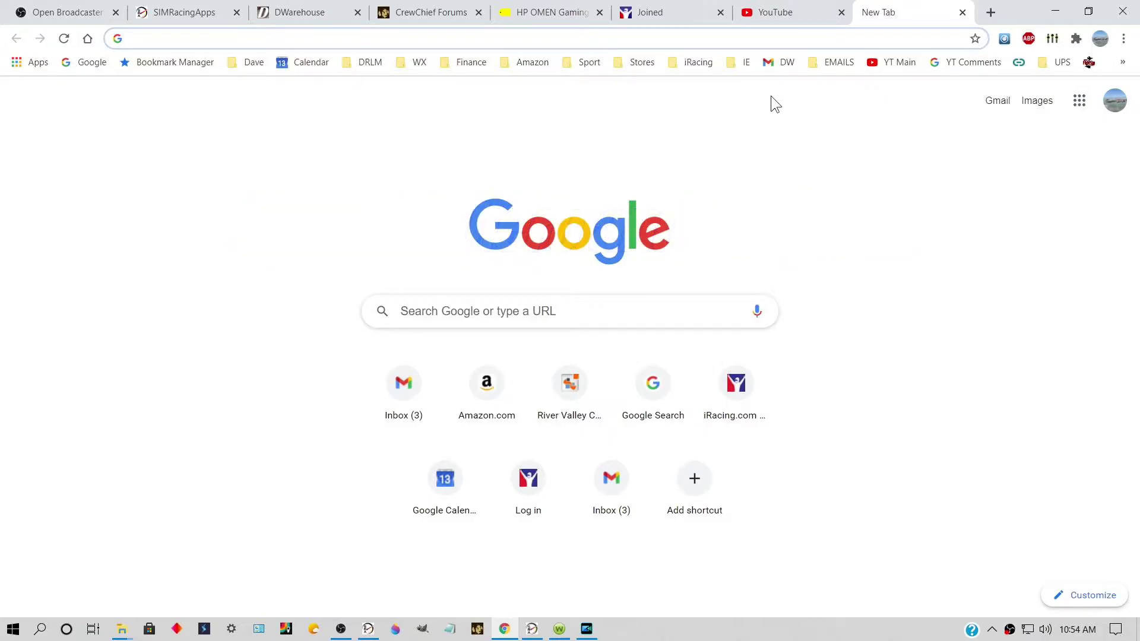
pyautogui.click(697, 63)
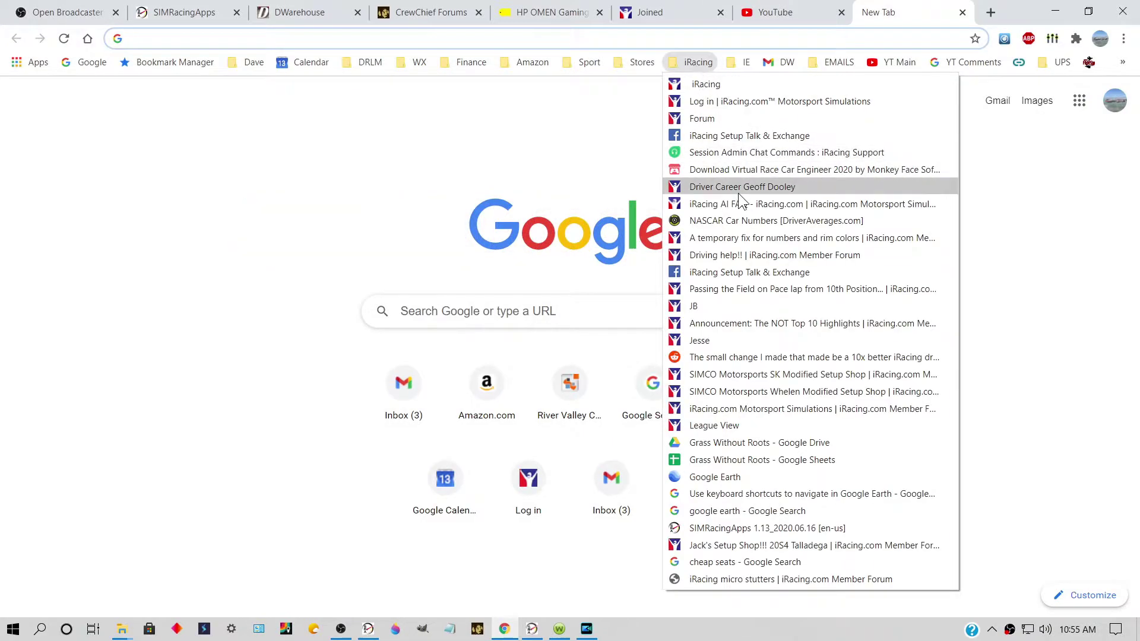
pyautogui.click(742, 528)
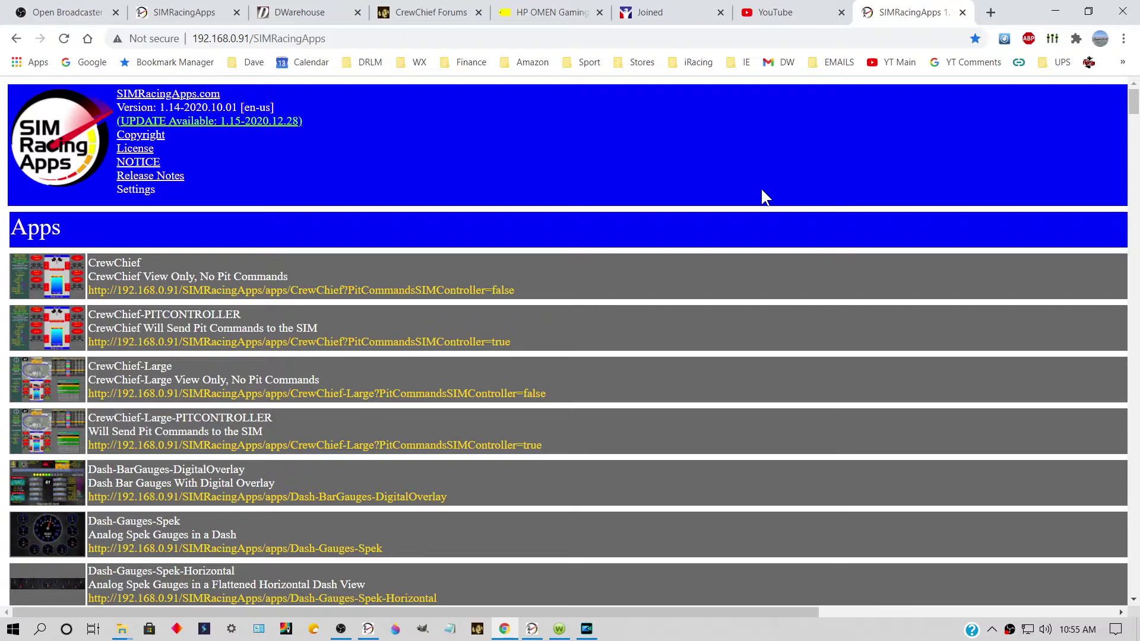
# Step: Look through the SIMRacingApps web page's app list, from CrewChief to the Spotter entries, and compare it with the launcher
pyautogui.scroll(-1, 584, 302)
pyautogui.scroll(-6, 583, 293)
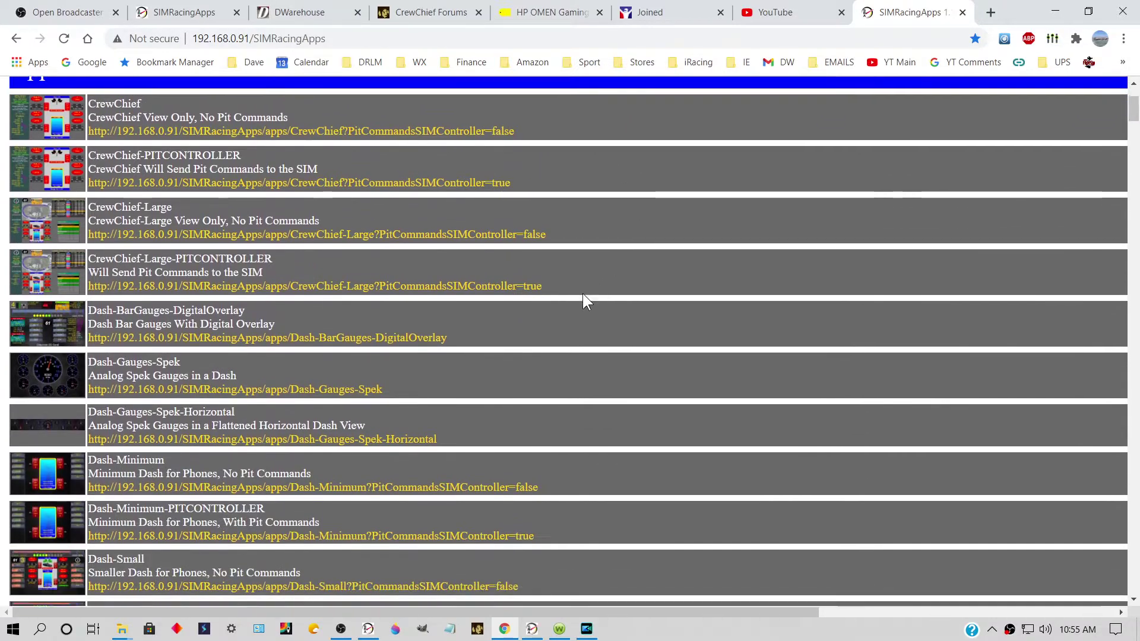
pyautogui.scroll(-8, 46, 230)
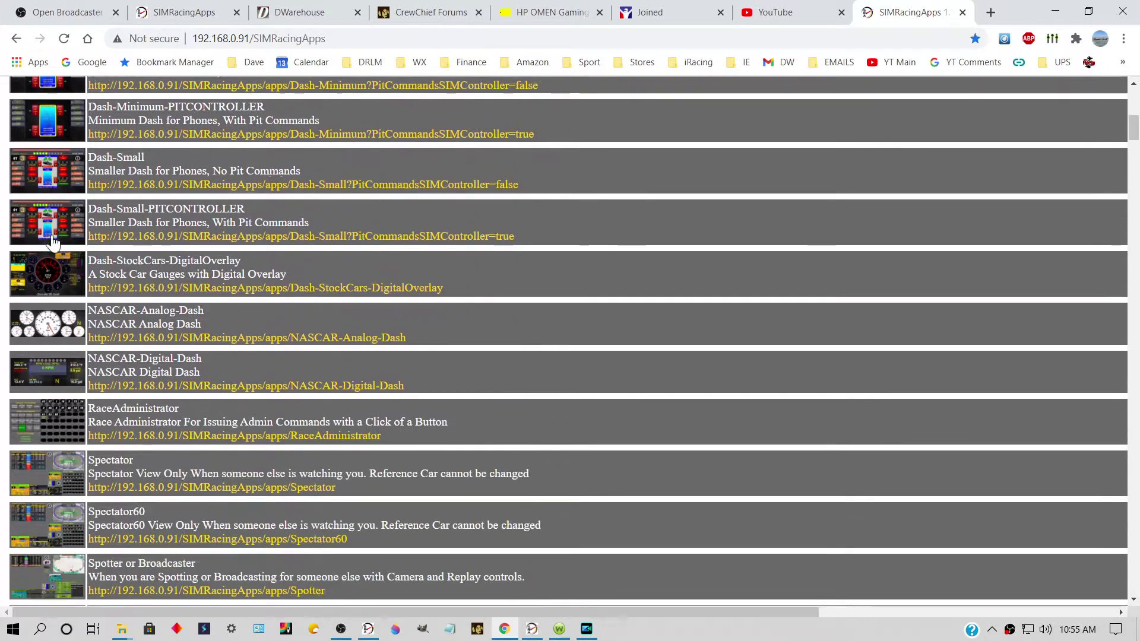
pyautogui.scroll(4, 343, 480)
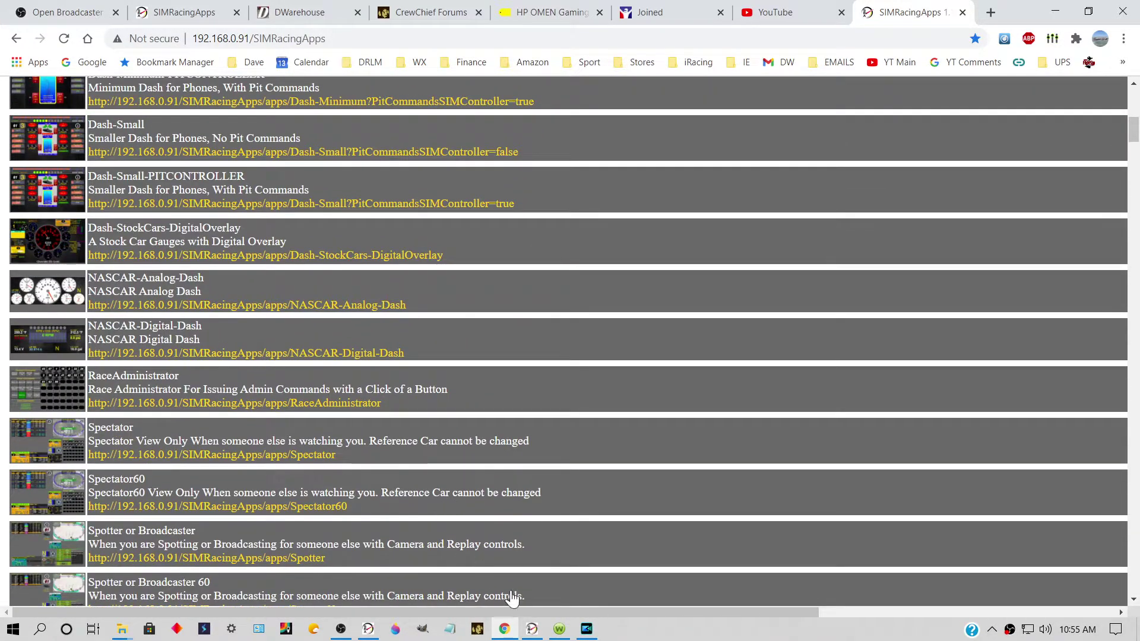
pyautogui.click(539, 633)
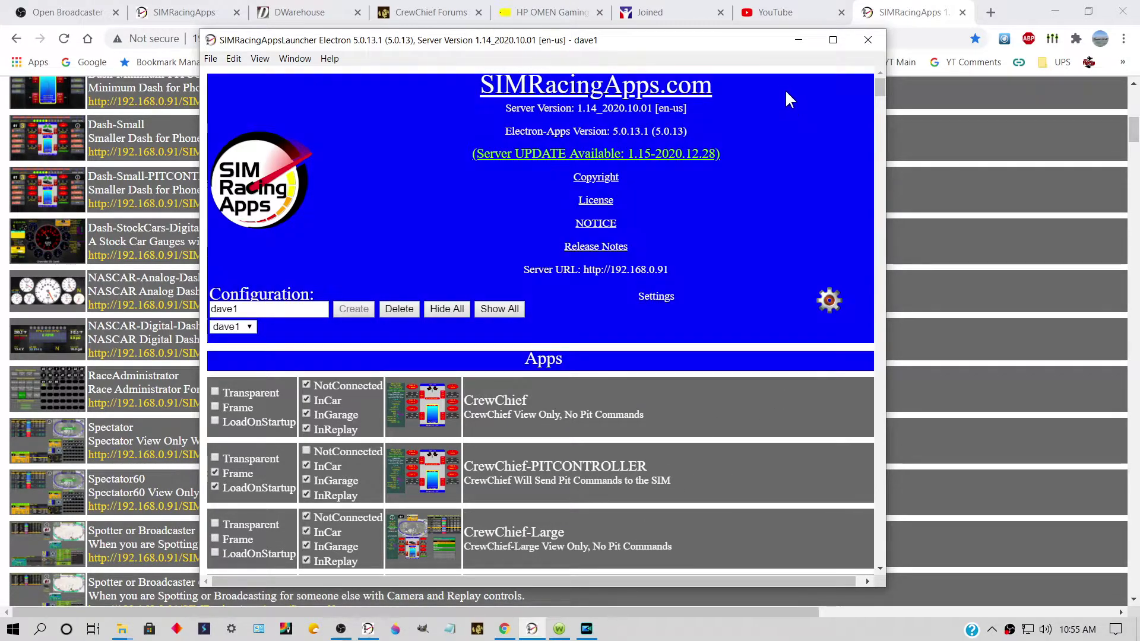
pyautogui.click(798, 39)
pyautogui.scroll(3, 136, 220)
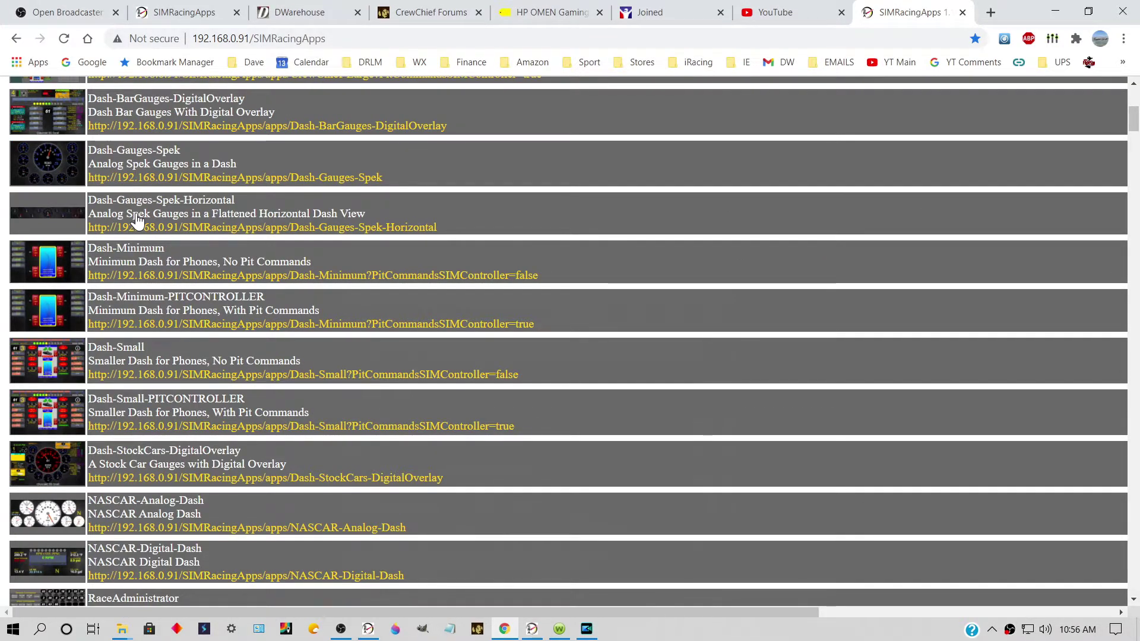
# Step: Open Dash-Gauges-Spek-Horizontal in its own browser window, copy its web address and close the window
pyautogui.click(43, 217)
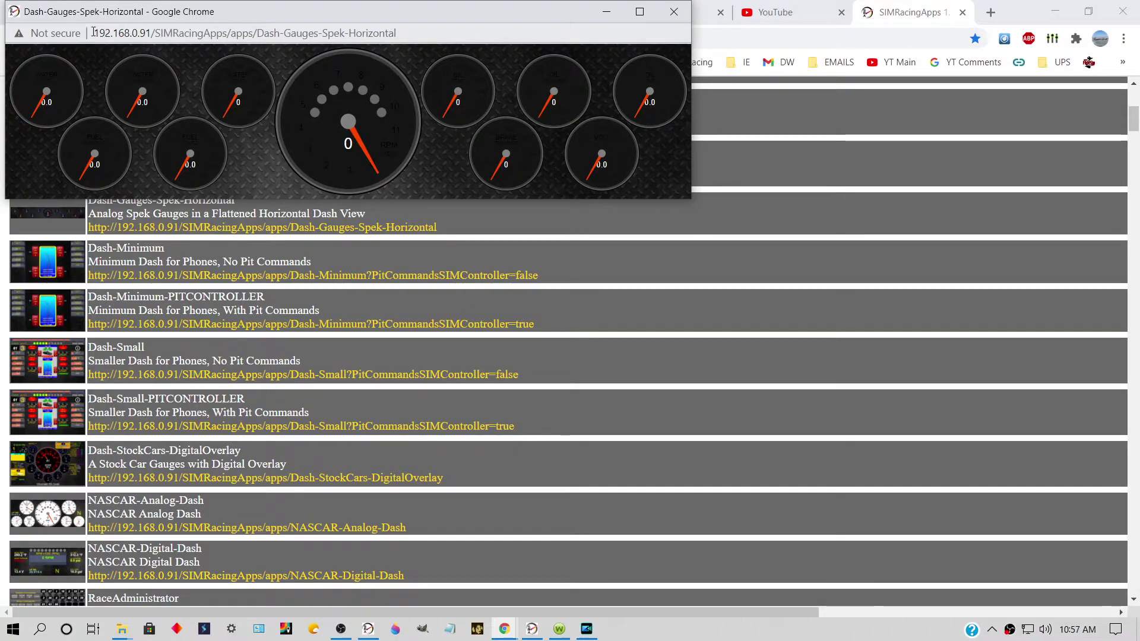
pyautogui.moveTo(396, 33); pyautogui.dragTo(95, 31)
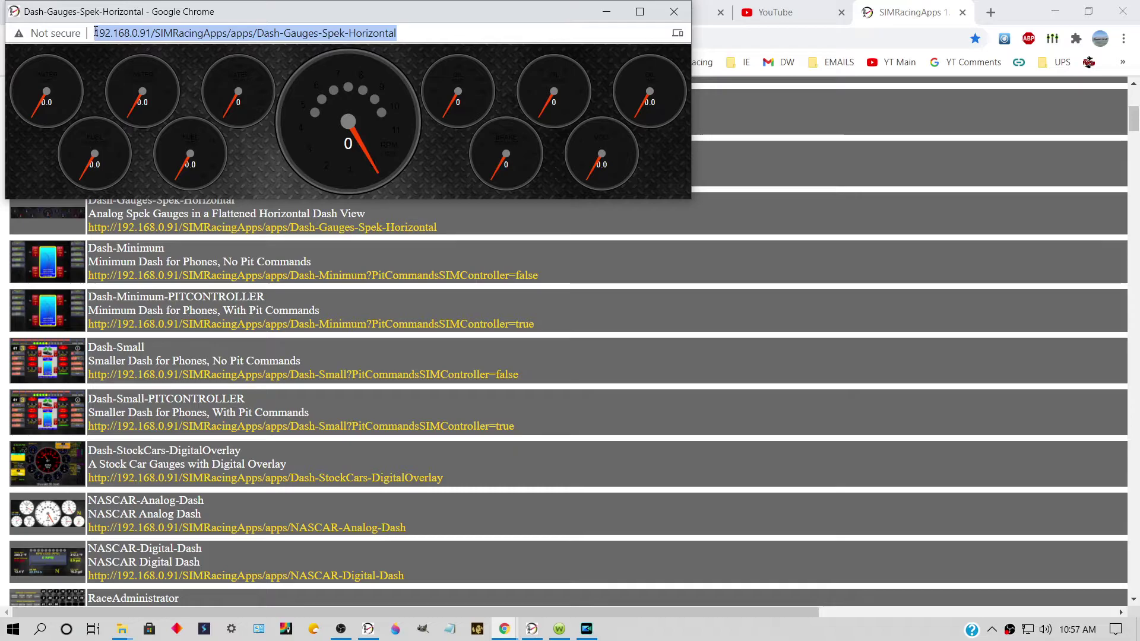
pyautogui.rightClick(165, 27)
pyautogui.click(207, 106)
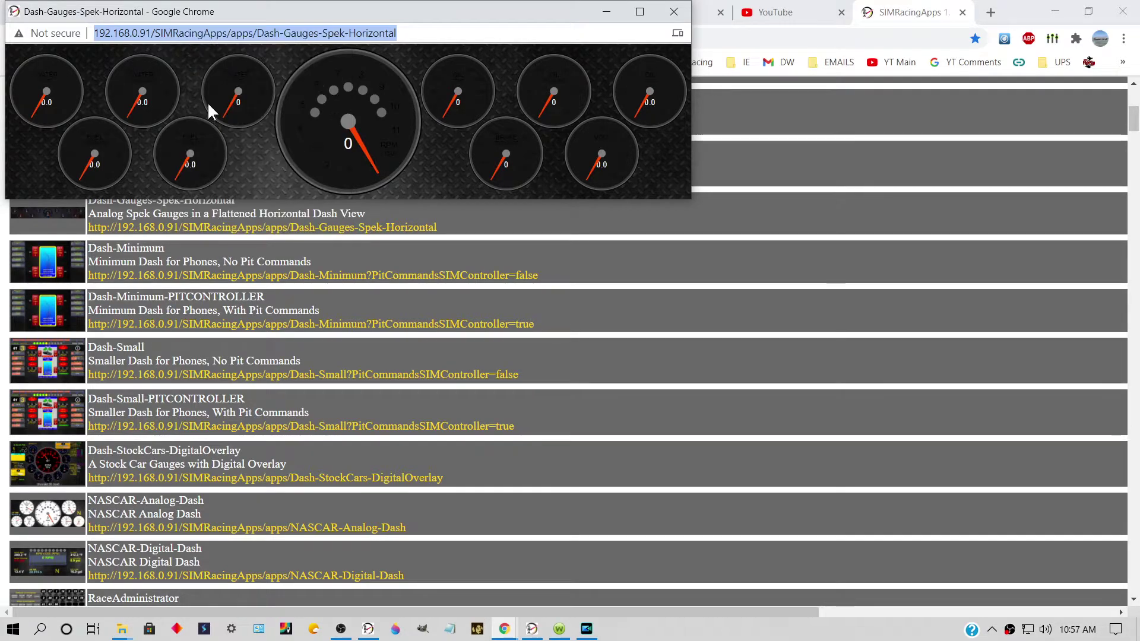
pyautogui.click(676, 14)
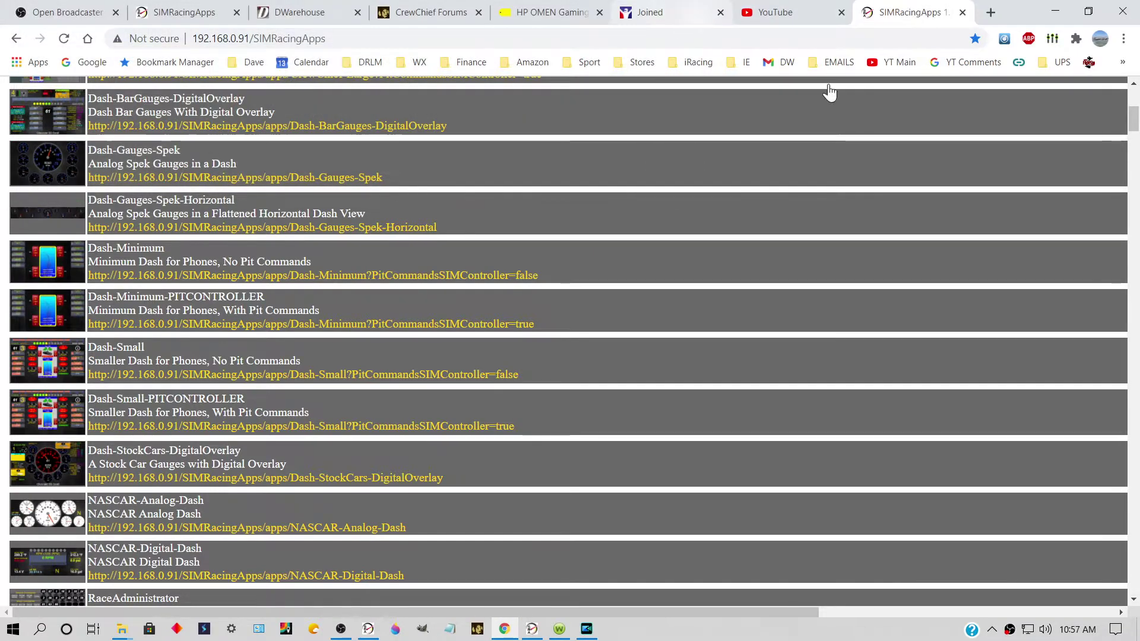
# Step: Switch to OBS and add a new browser source named Browser to the DISPLAY RECORD scene
pyautogui.click(1056, 14)
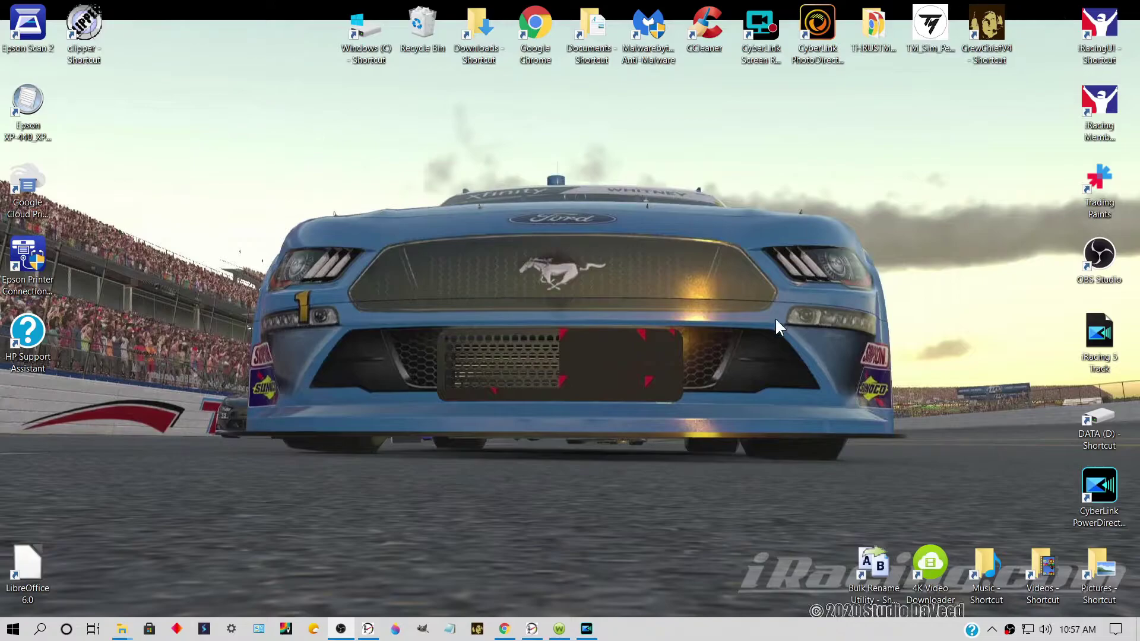
pyautogui.hotkey('alt', 'Tab')
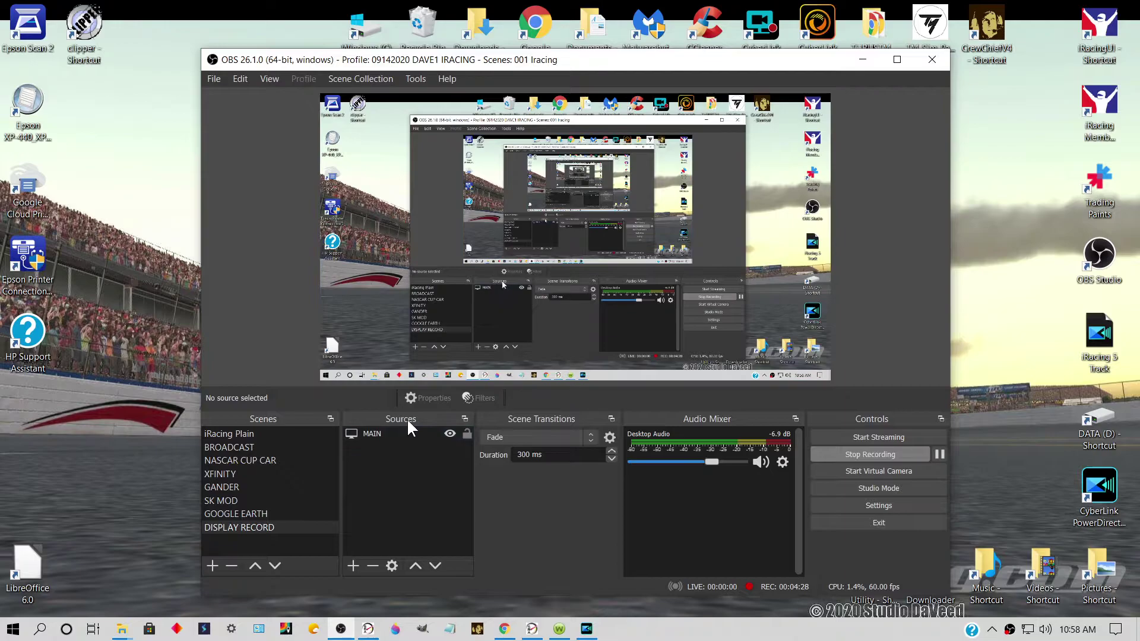
pyautogui.click(352, 565)
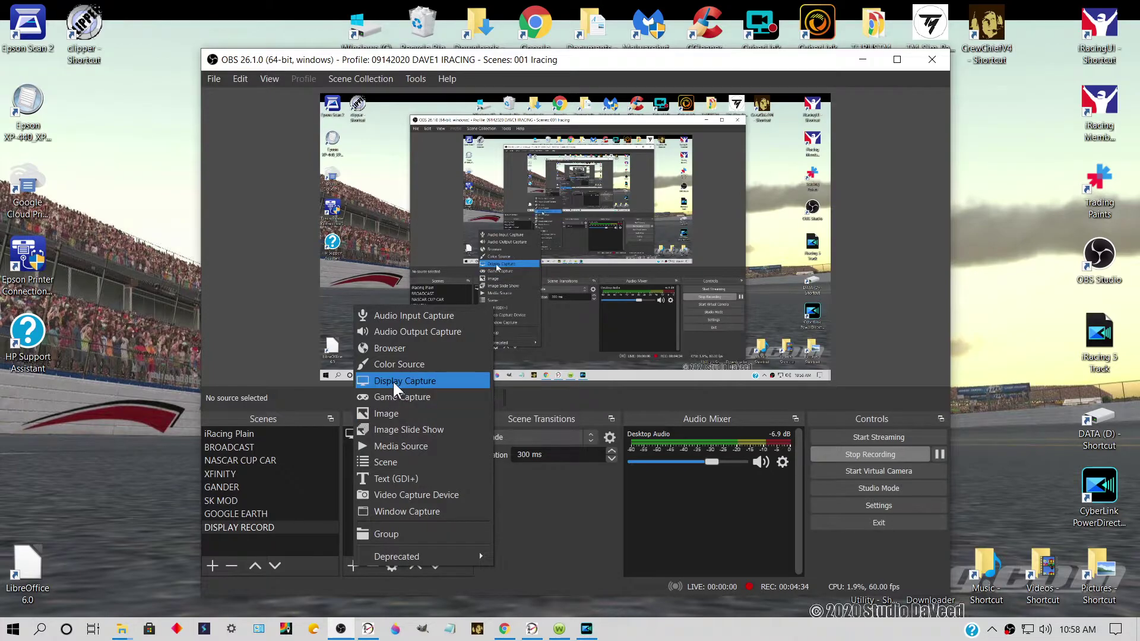
pyautogui.click(395, 347)
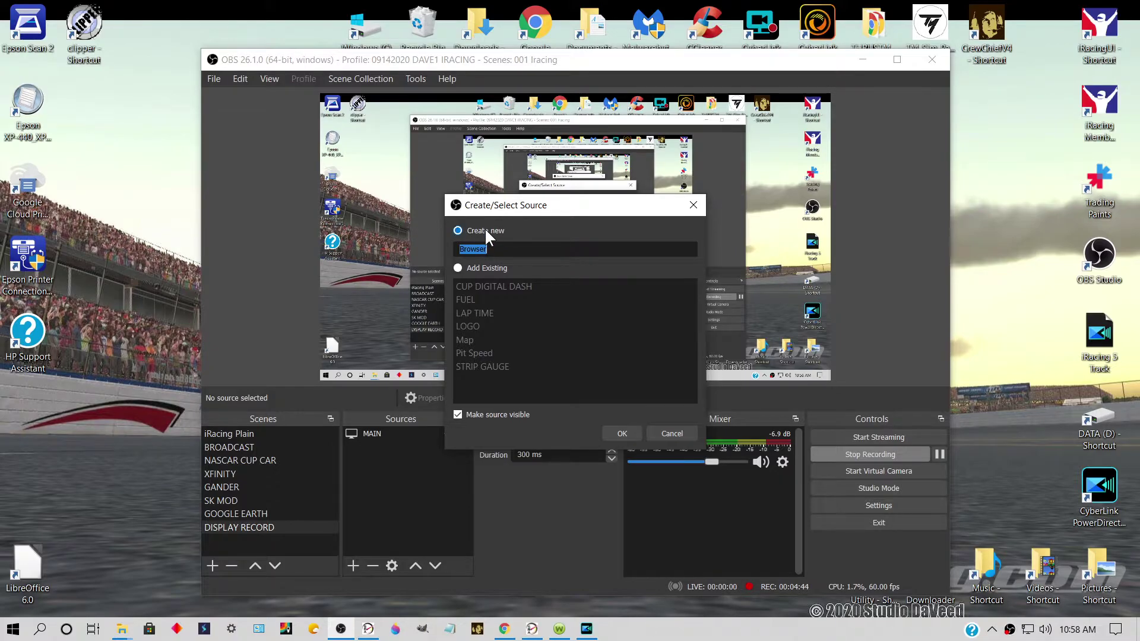
pyautogui.click(621, 436)
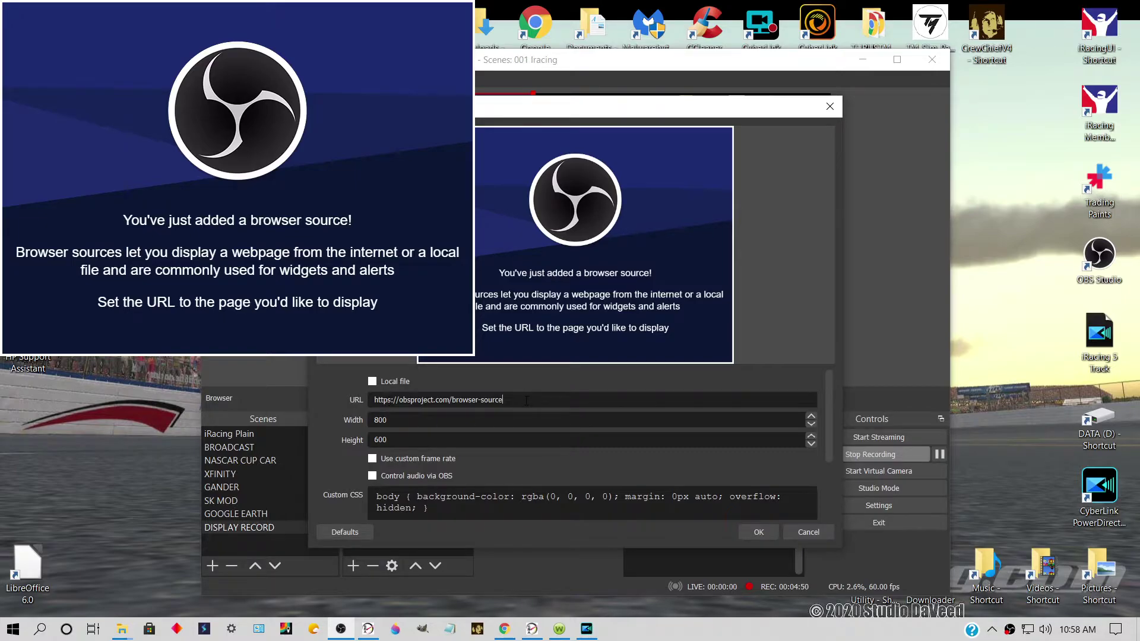
# Step: Replace the browser source's URL with the copied Dash-Gauges-Spek-Horizontal address and accept its properties
pyautogui.tripleClick(526, 400)
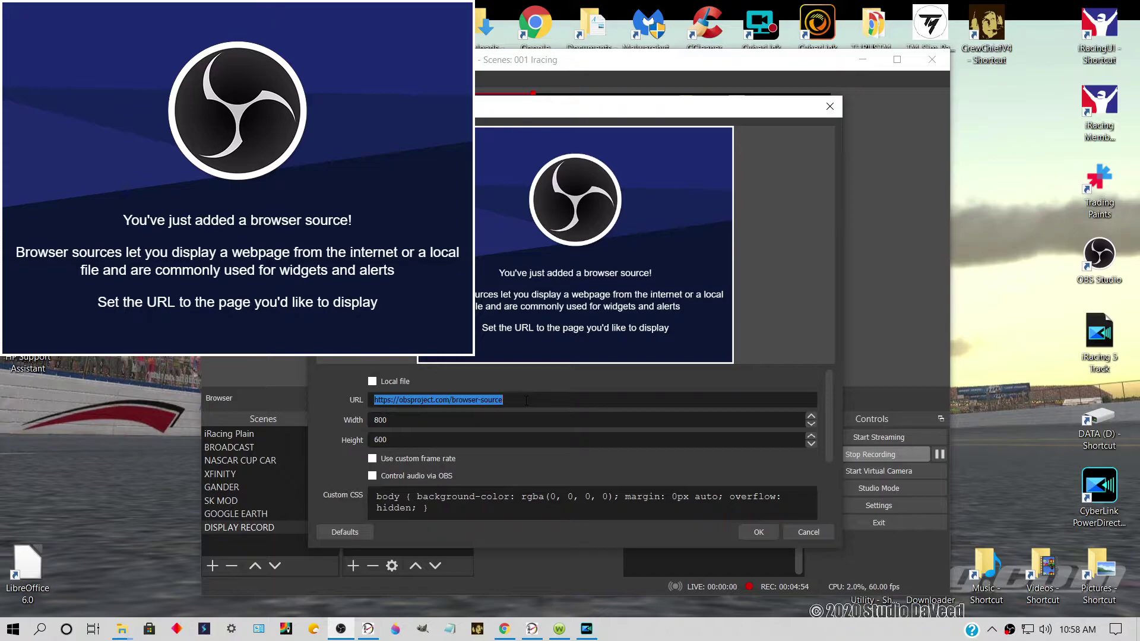
pyautogui.rightClick(526, 400)
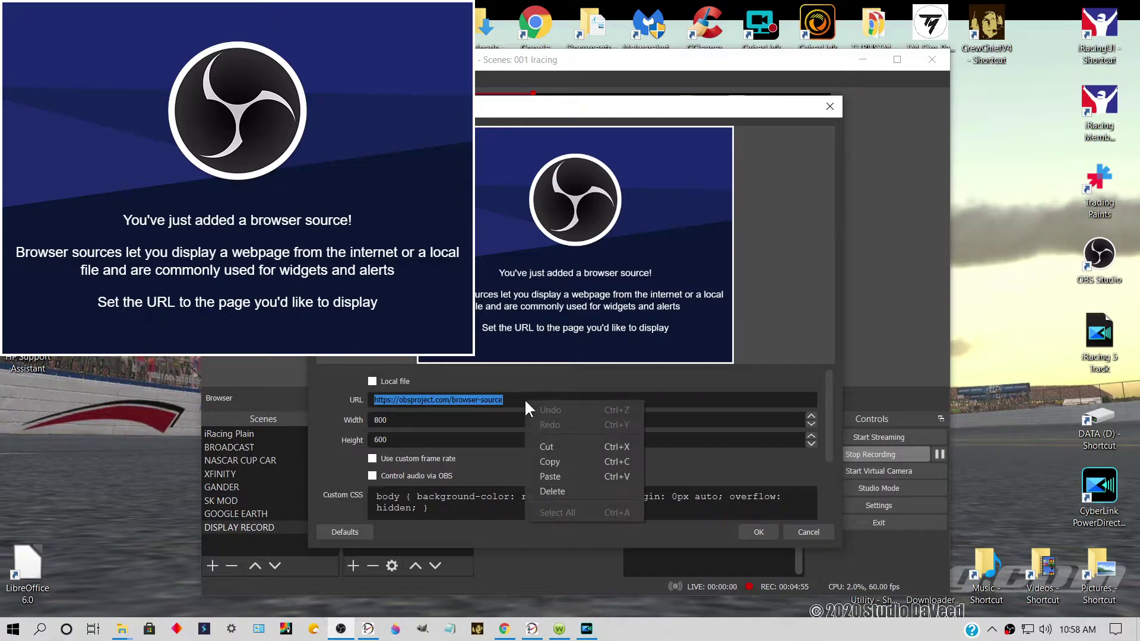
pyautogui.click(550, 477)
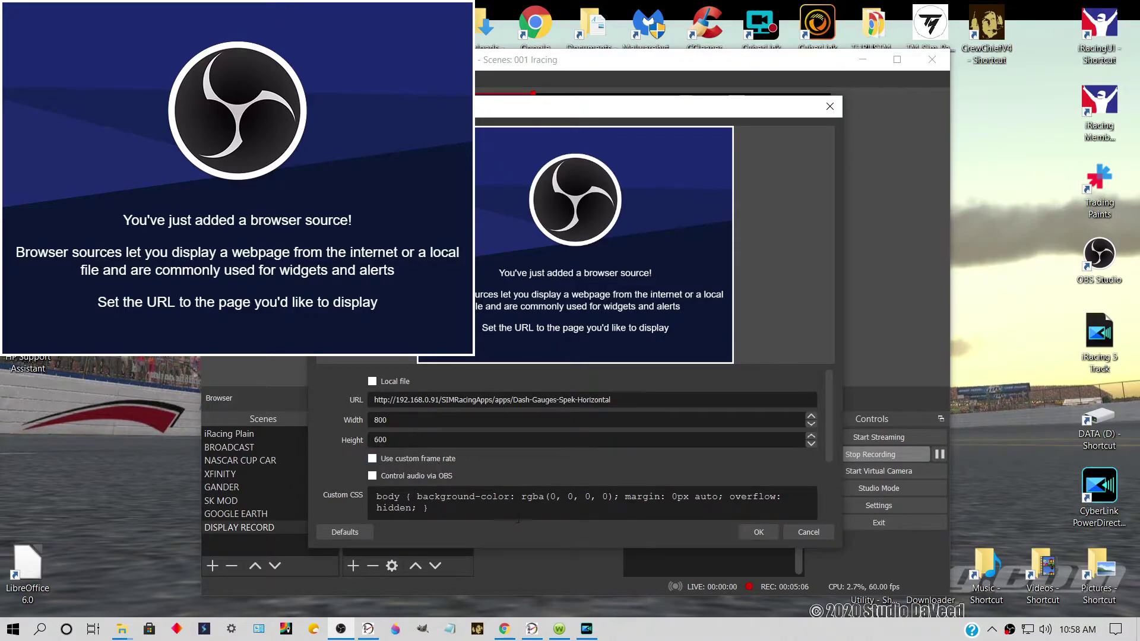
pyautogui.click(757, 532)
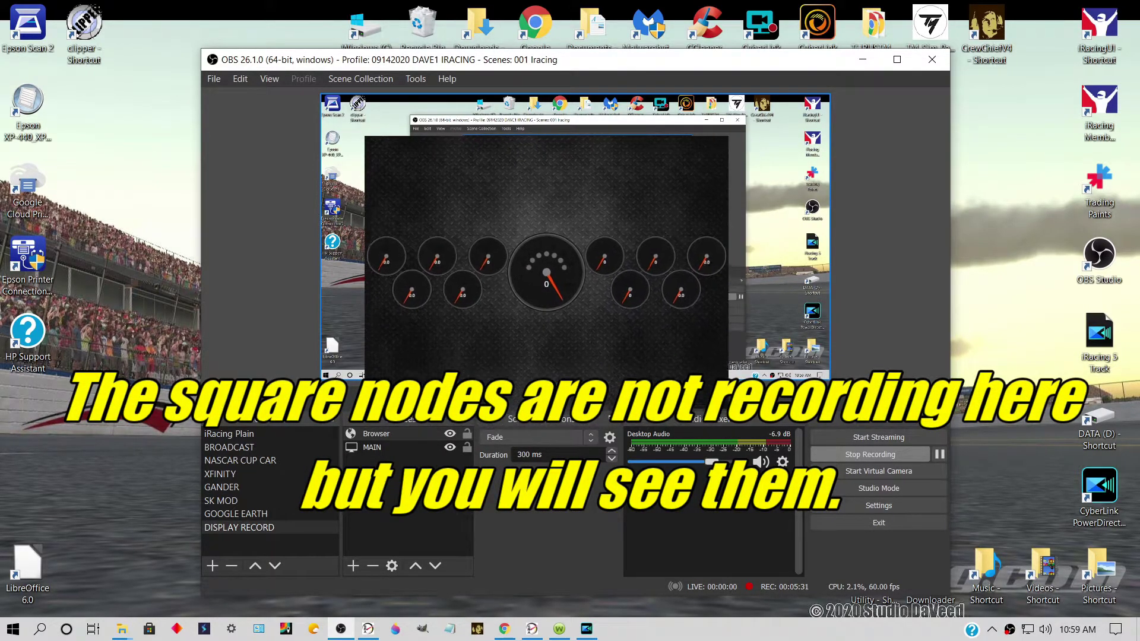
# Step: In the Browser source's properties, set the width to 400 and reduce the height to half the width
pyautogui.rightClick(568, 267)
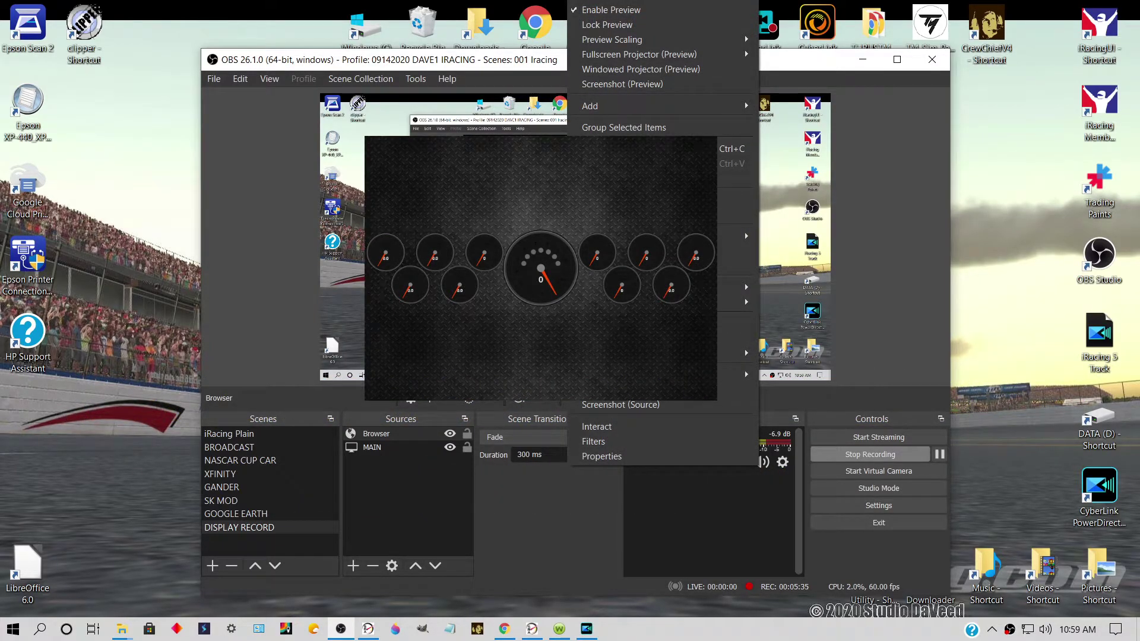
pyautogui.click(618, 457)
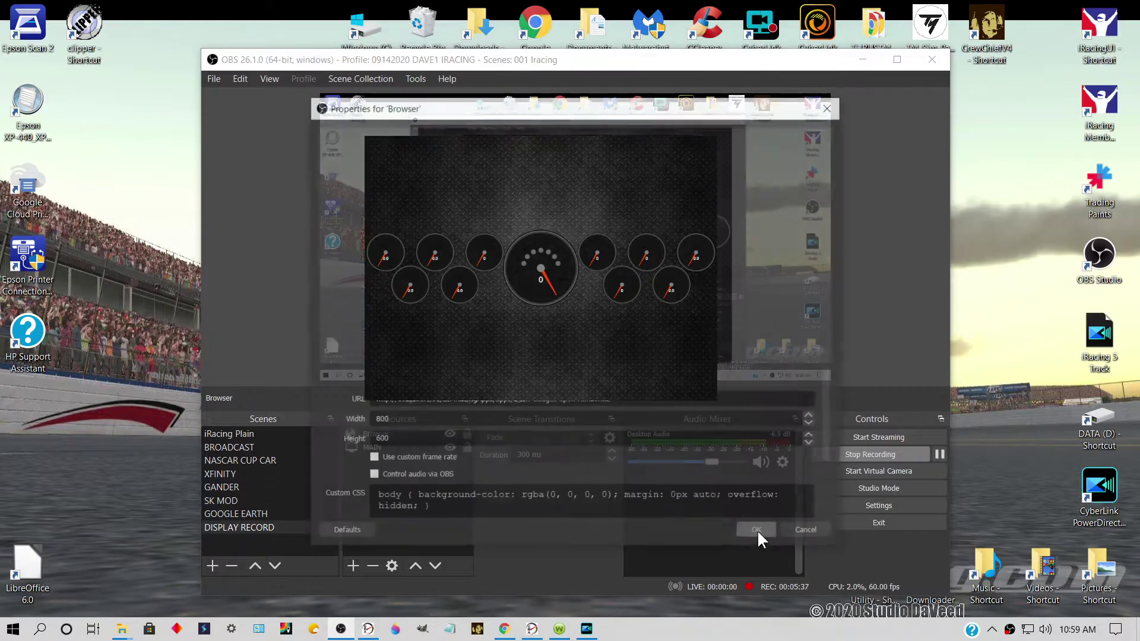
pyautogui.moveTo(397, 420); pyautogui.dragTo(352, 418)
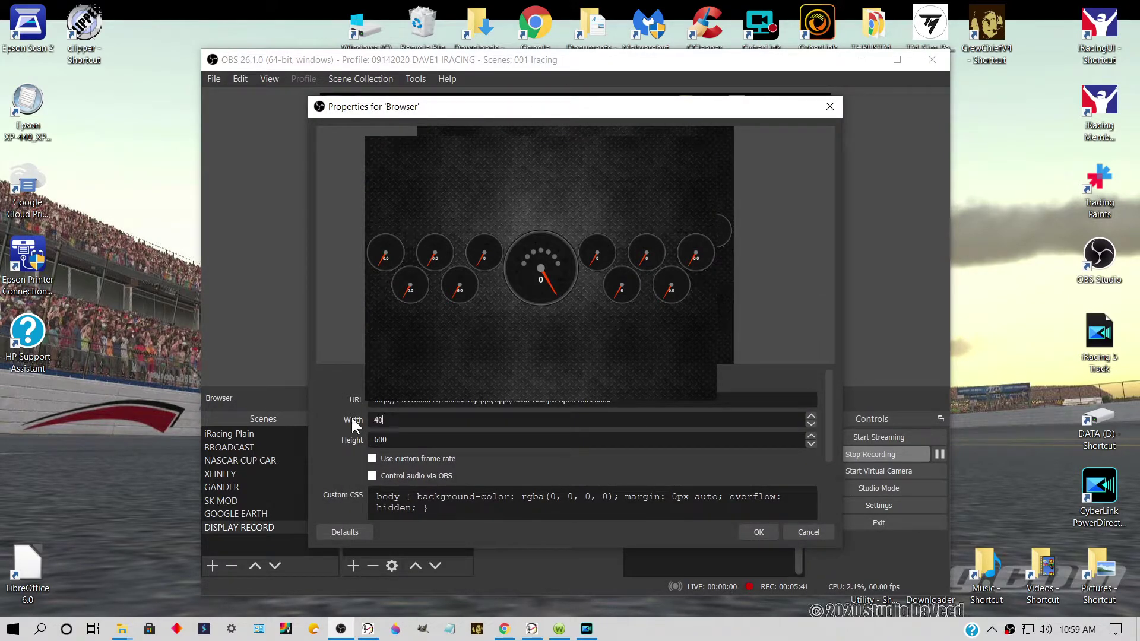
pyautogui.doubleClick(397, 438)
pyautogui.write('300')
pyautogui.press('Return')
pyautogui.click(436, 362)
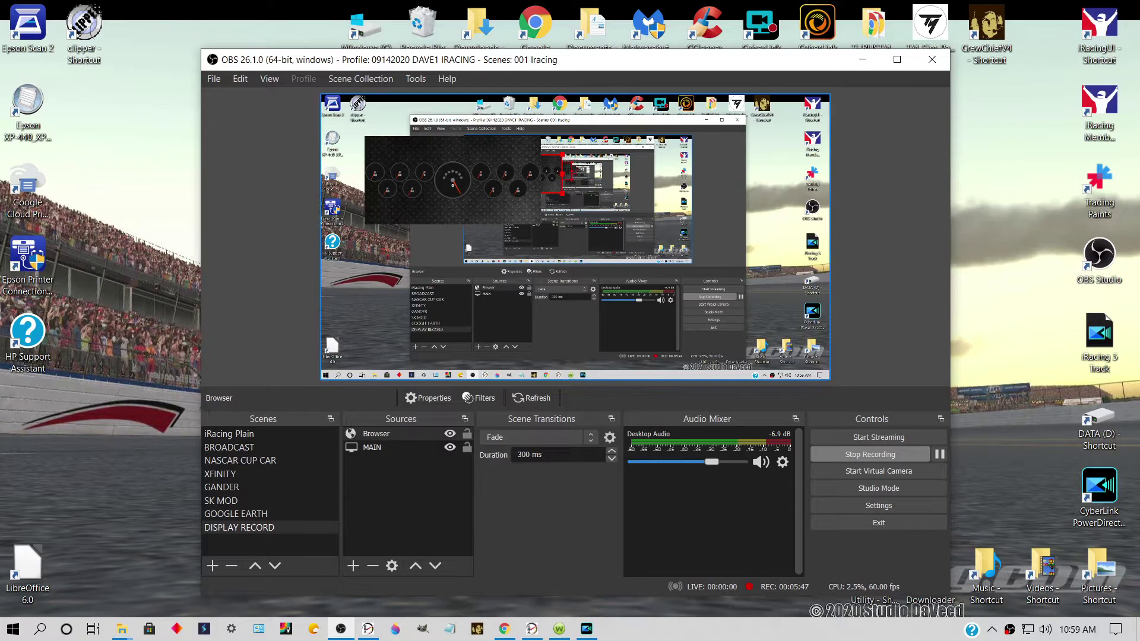
# Step: Move the gauge overlay to the lower middle of the canvas and lock it, then toggle its visibility off and on
pyautogui.moveTo(602, 175); pyautogui.dragTo(546, 326)
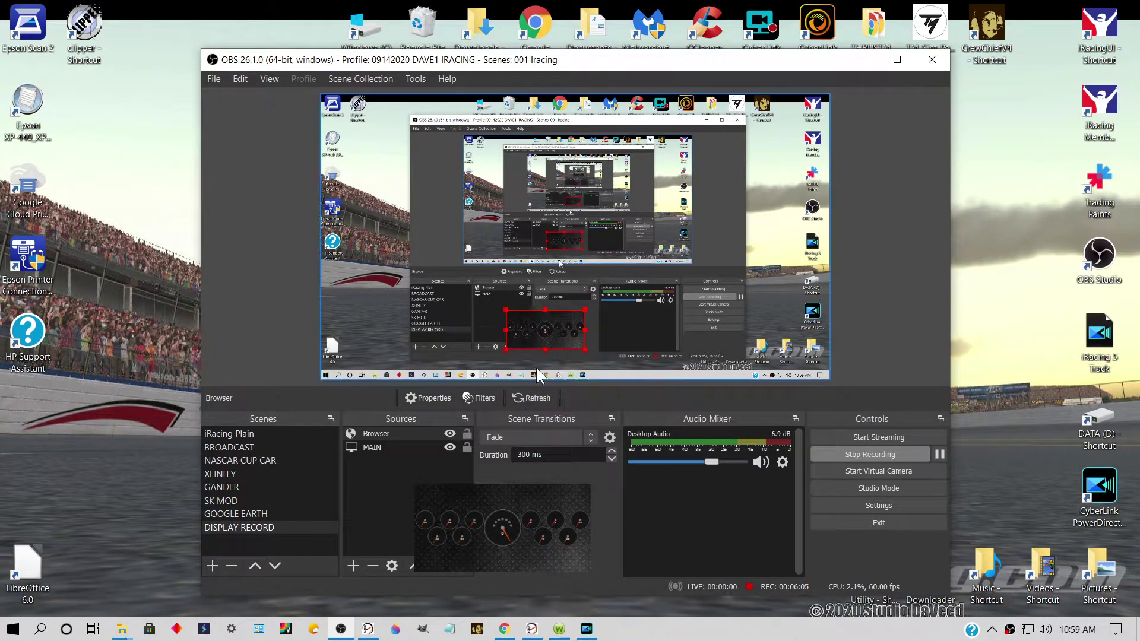
pyautogui.click(466, 434)
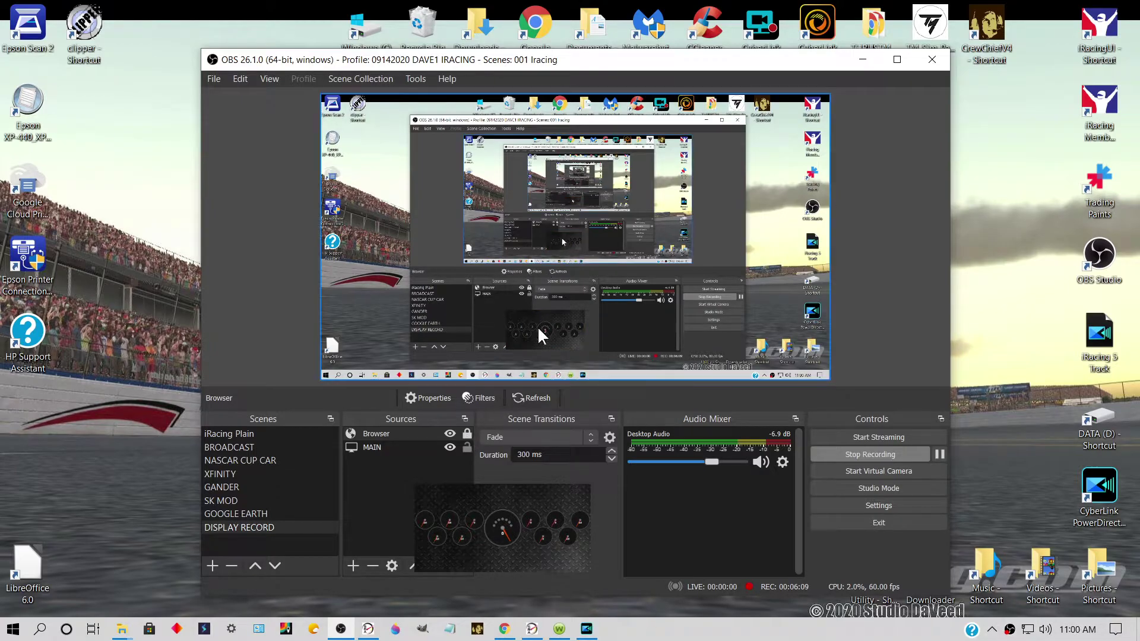
pyautogui.click(450, 434)
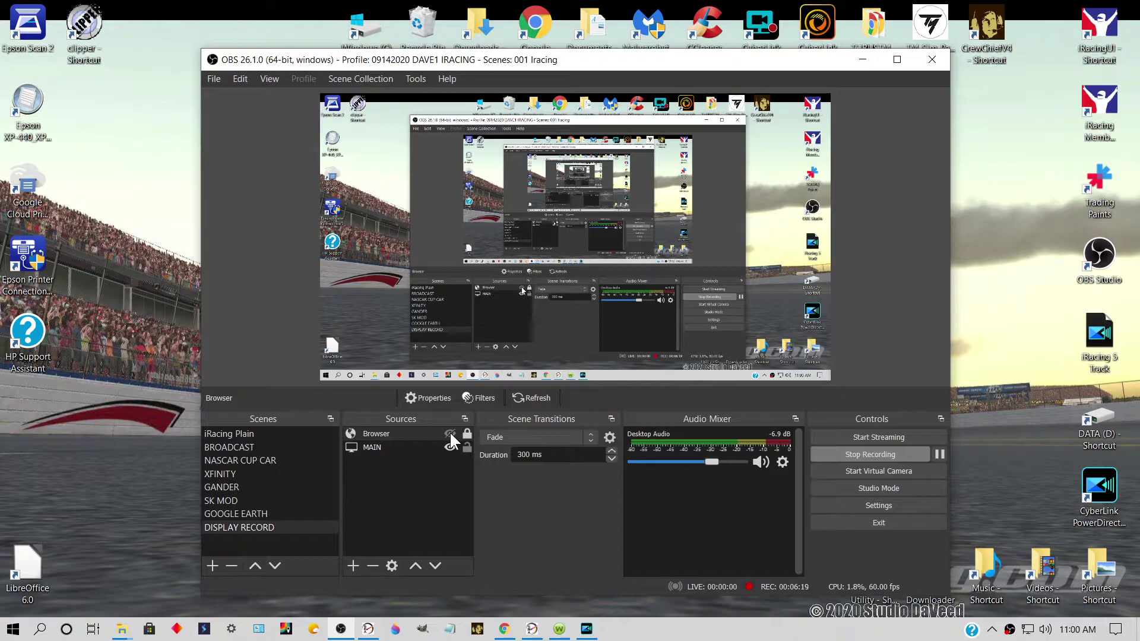
pyautogui.click(451, 435)
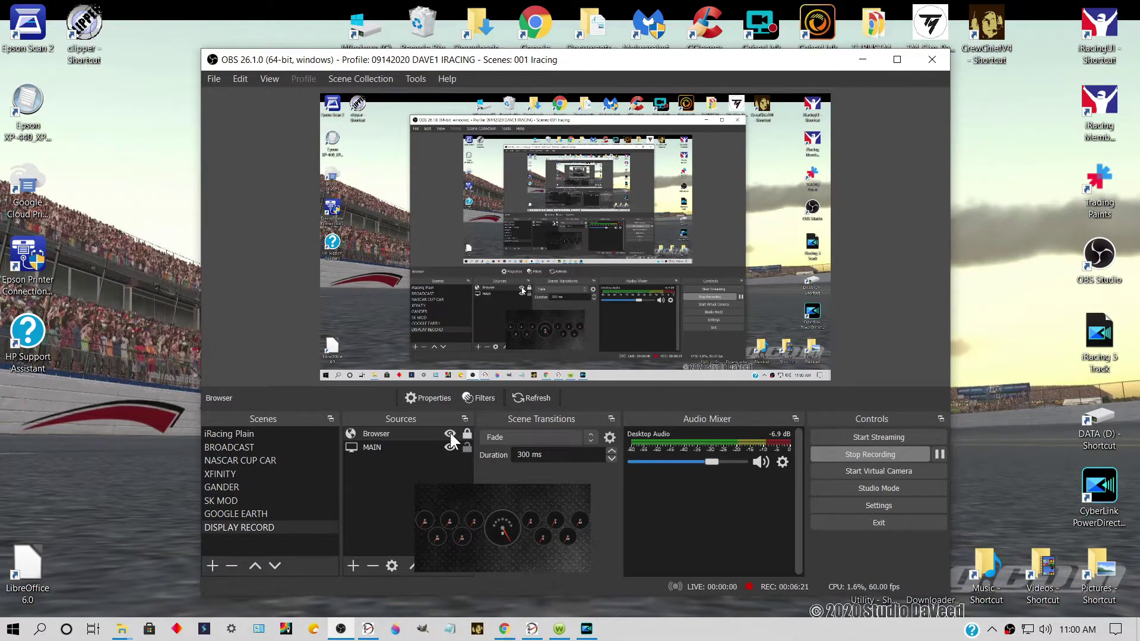
# Step: Find the DriverInfo-POS-AHEAD widget on the SIMRacingApps page in Chrome, open it in its own window, and close it
pyautogui.hotkey('alt', 'Tab')
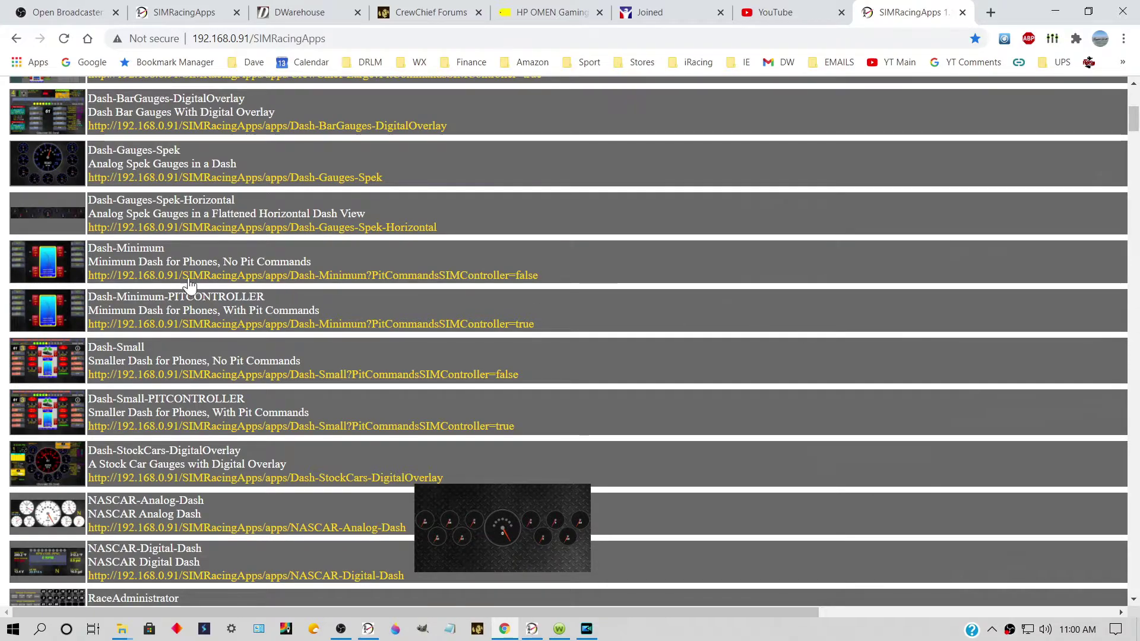
pyautogui.scroll(-2, 184, 261)
pyautogui.scroll(-15, 176, 260)
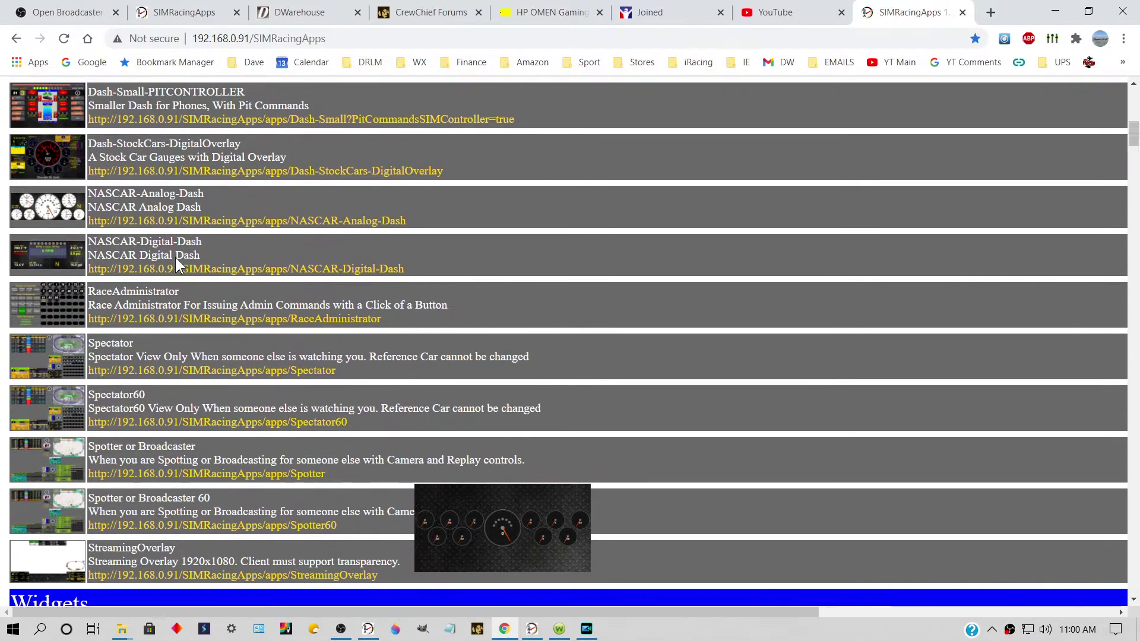
pyautogui.scroll(-20, 176, 257)
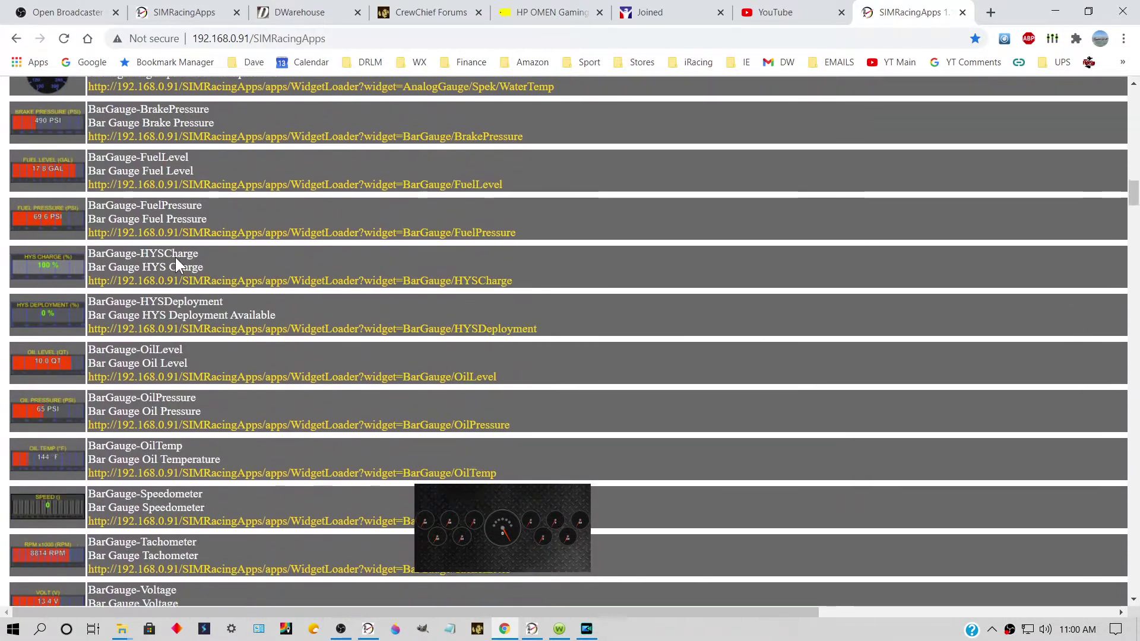
pyautogui.scroll(-16, 176, 265)
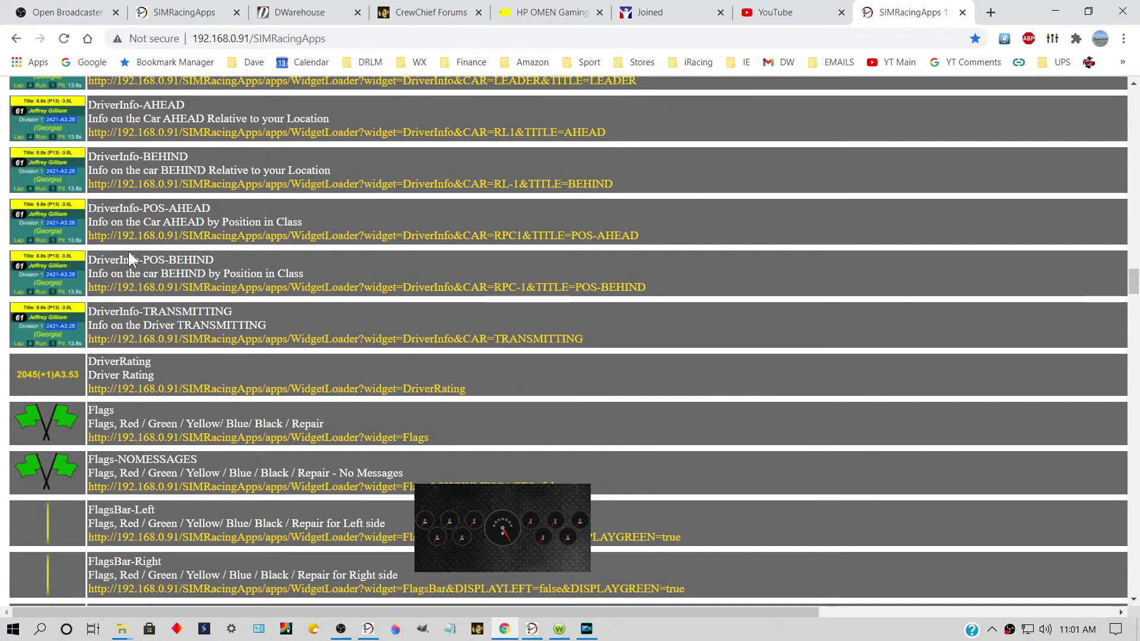
pyautogui.click(45, 219)
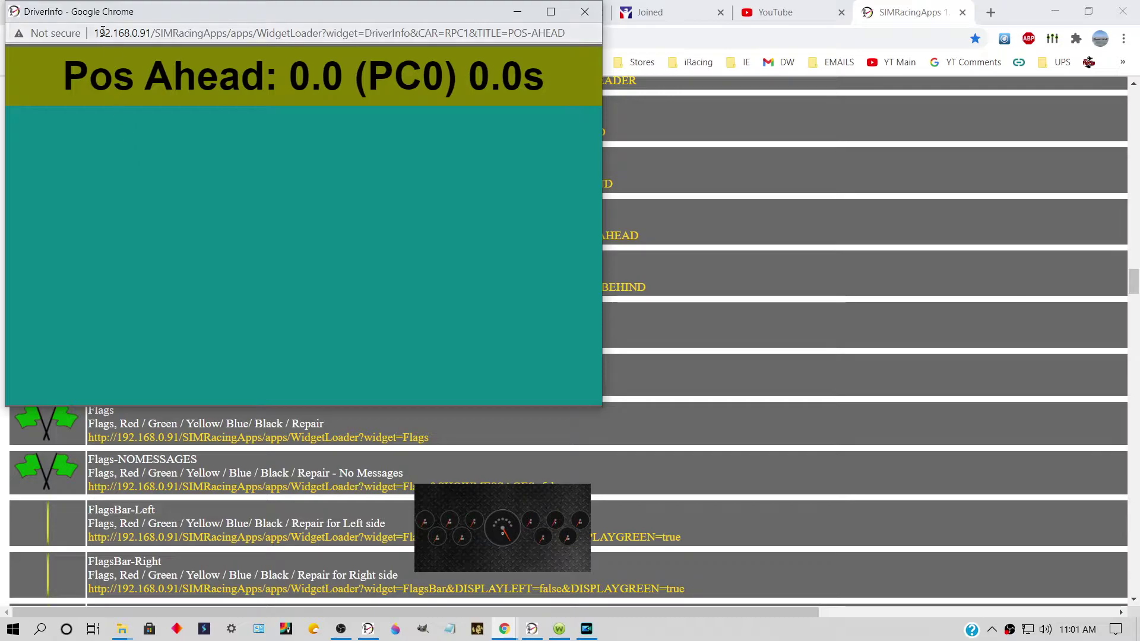
pyautogui.click(586, 12)
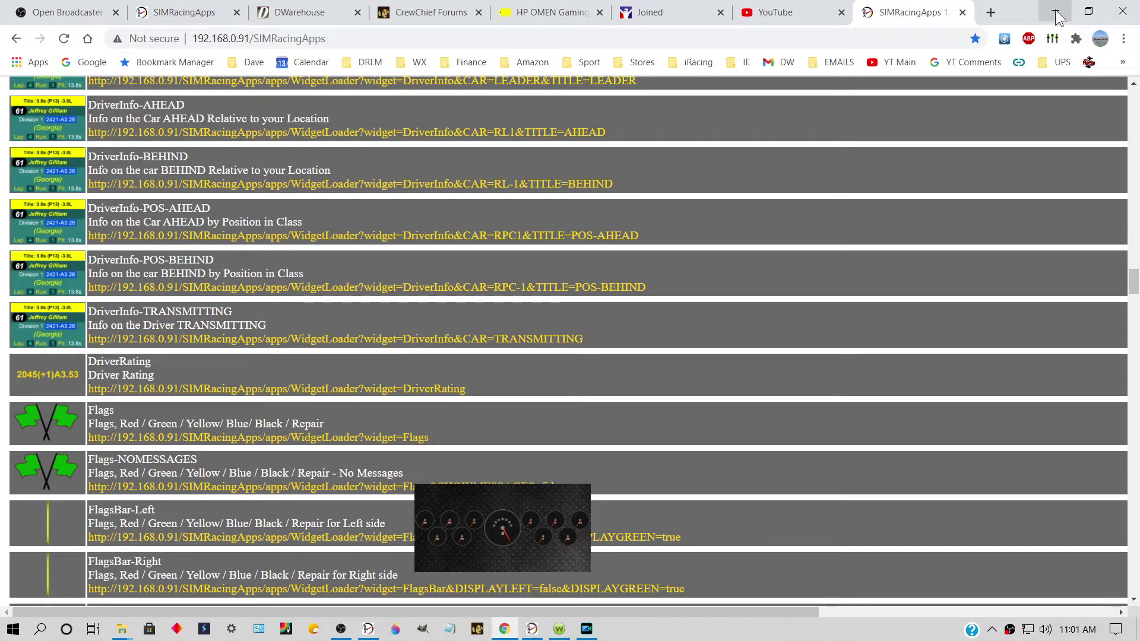
pyautogui.click(1055, 12)
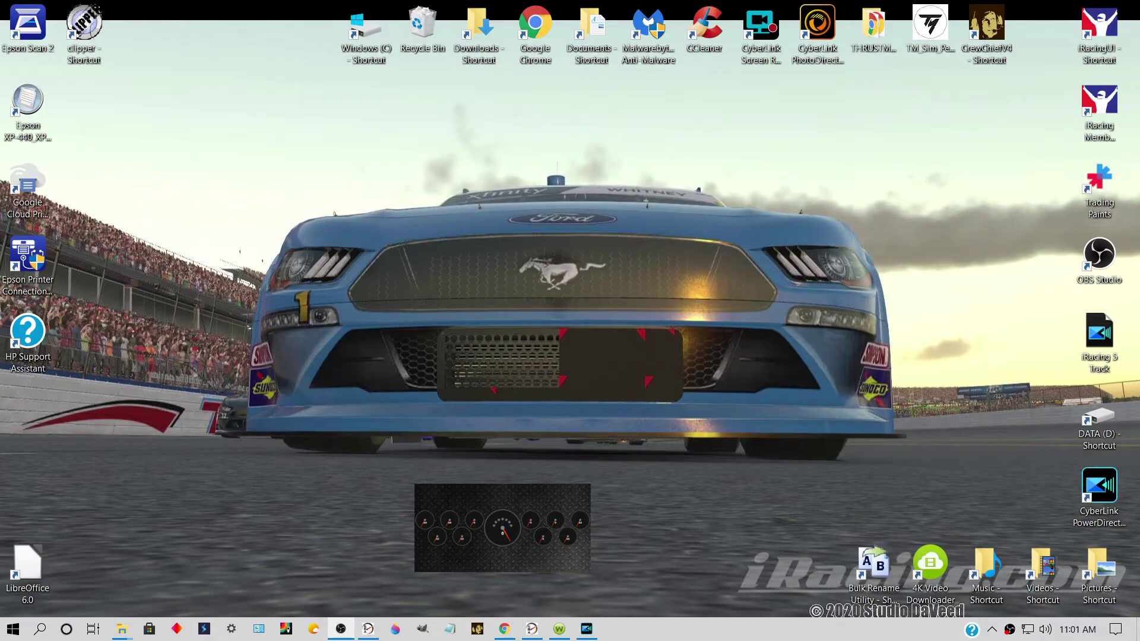
# Step: Switch to OBS and add a new source named Browser 2 with the copied SIMRacingApps address as its URL
pyautogui.hotkey('alt', 'Tab')
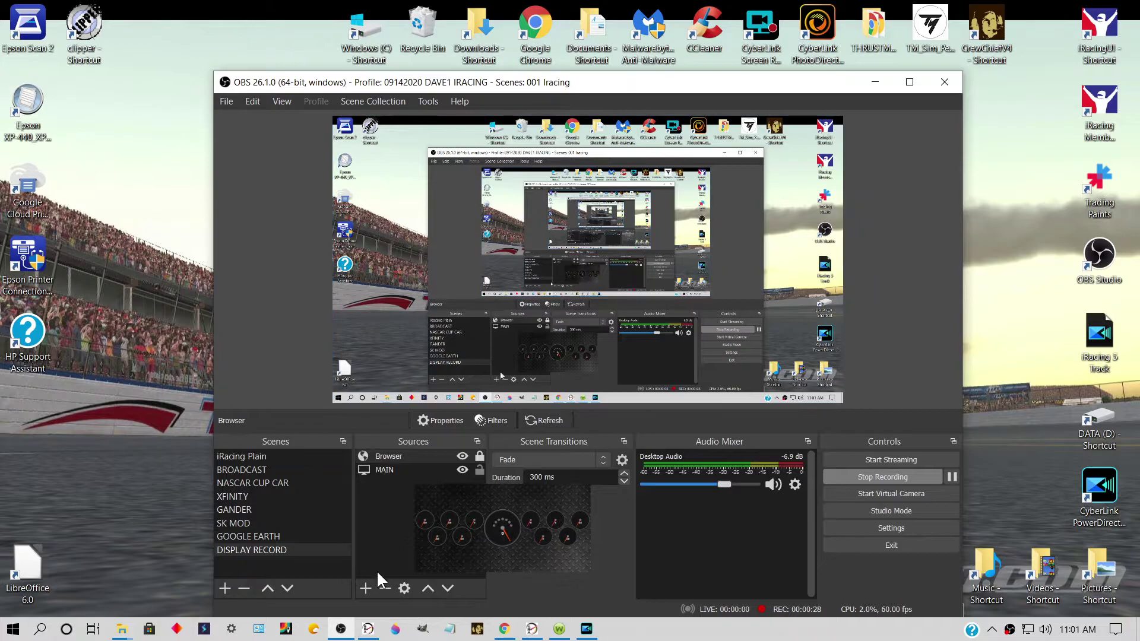
pyautogui.click(367, 587)
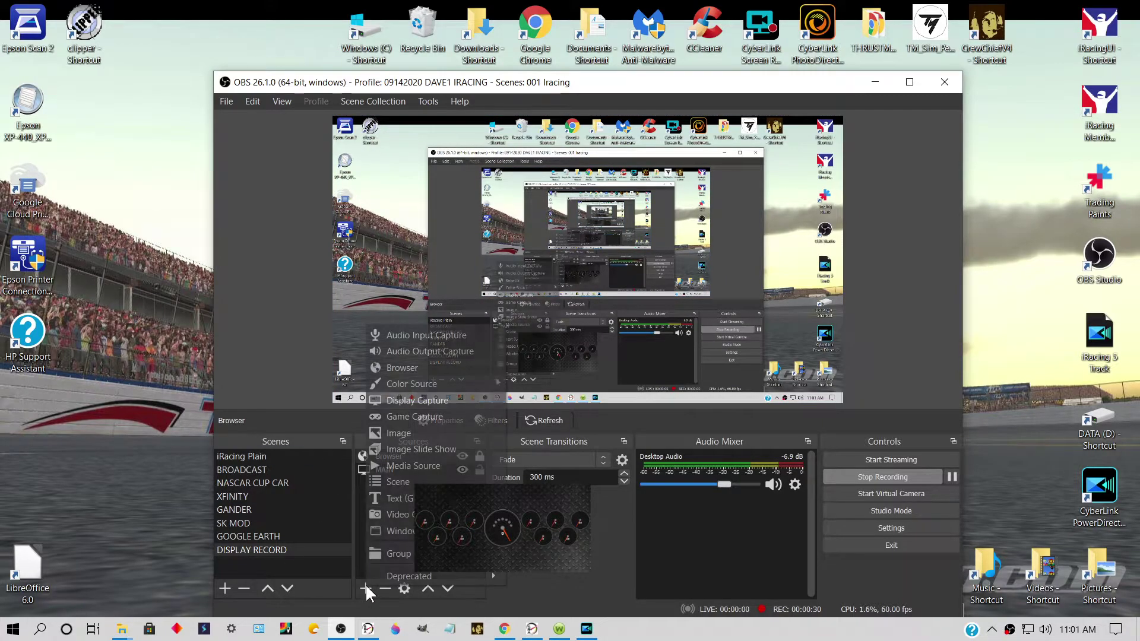
pyautogui.click(400, 367)
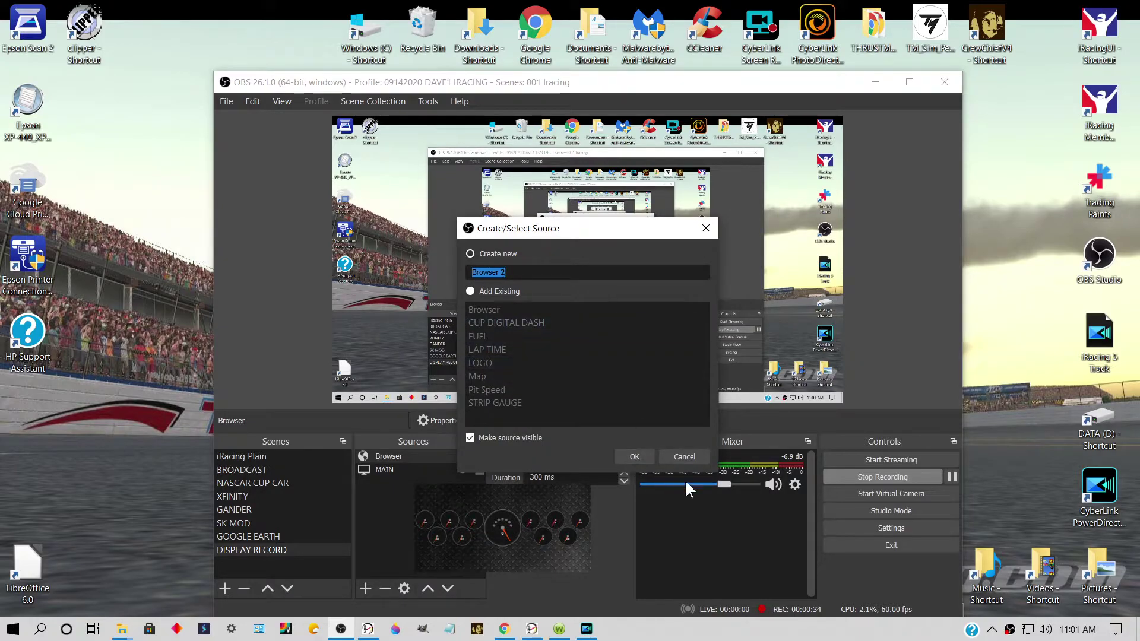
pyautogui.click(639, 456)
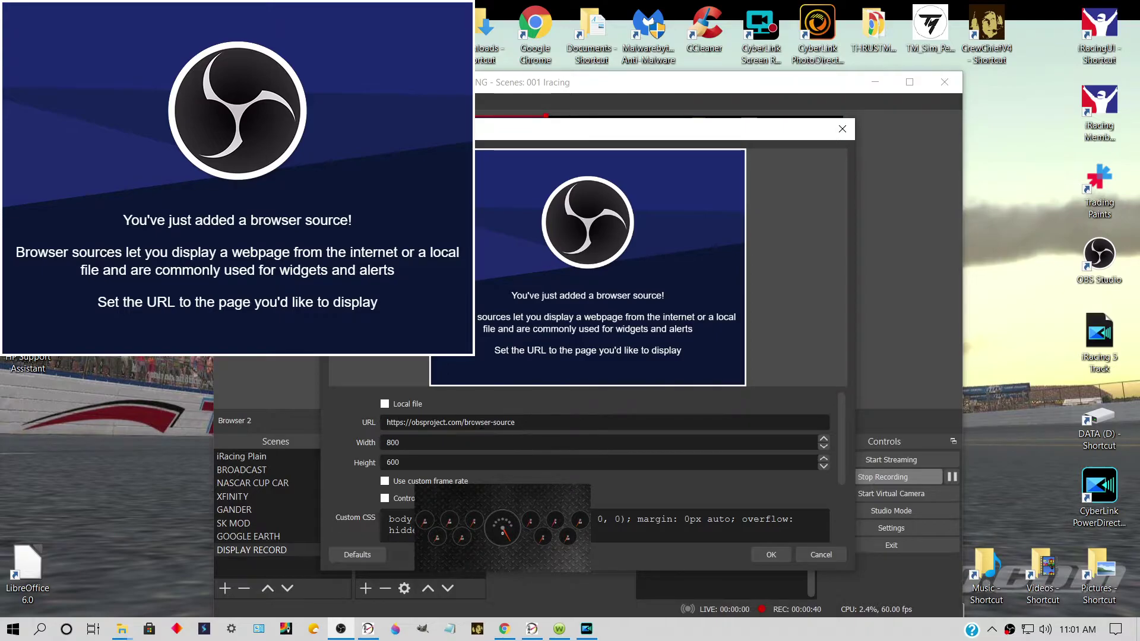
pyautogui.tripleClick(525, 422)
pyautogui.rightClick(522, 422)
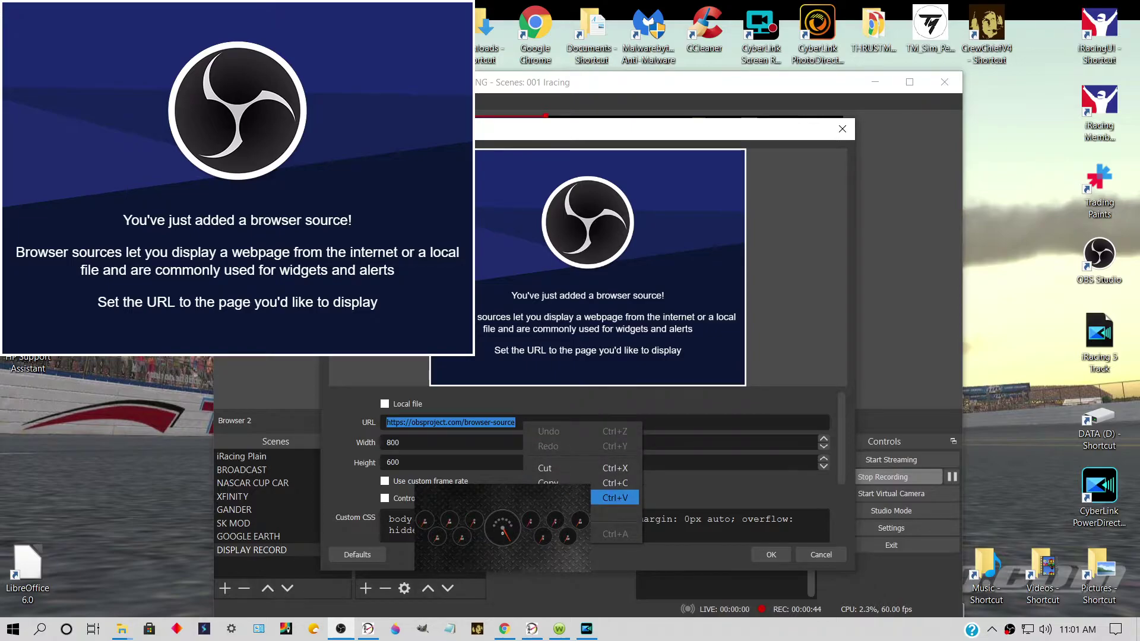
pyautogui.click(614, 497)
pyautogui.click(772, 554)
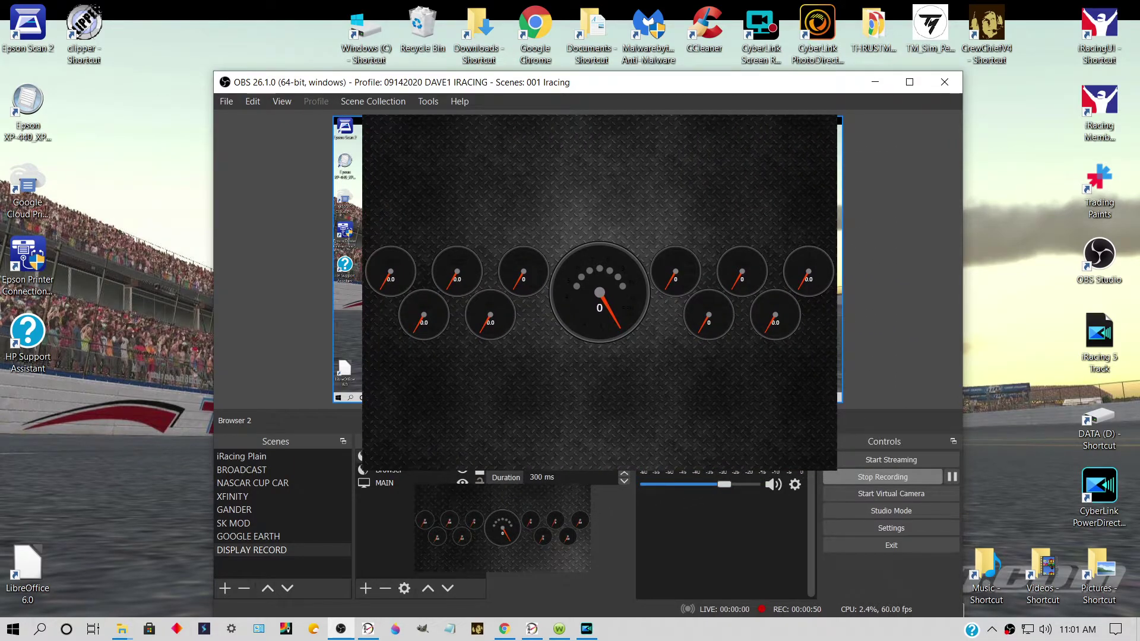
# Step: Remove the Browser 2 and Browser sources from the DISPLAY RECORD scene, leaving only MAIN
pyautogui.click(413, 469)
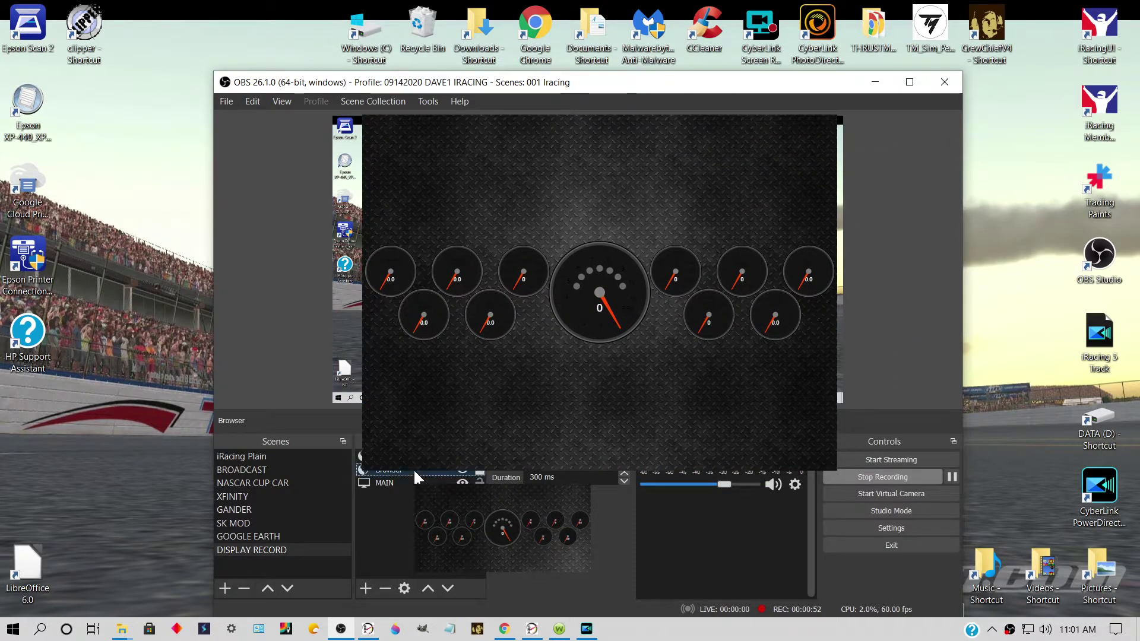
pyautogui.press('Up')
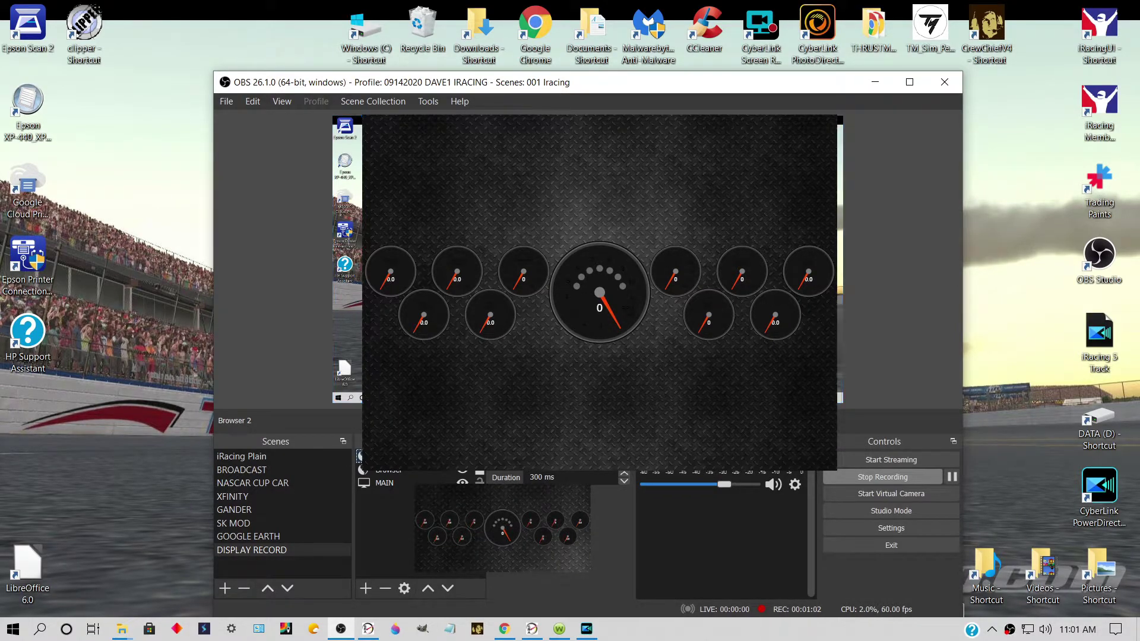
pyautogui.click(384, 588)
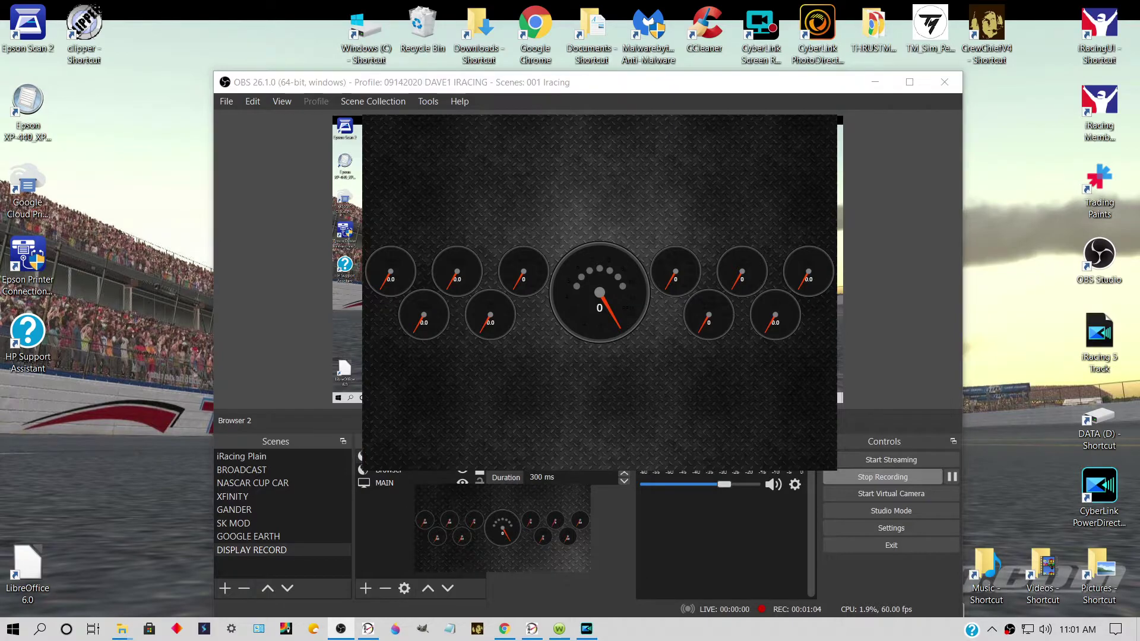
pyautogui.click(626, 368)
pyautogui.click(403, 456)
pyautogui.press('Delete')
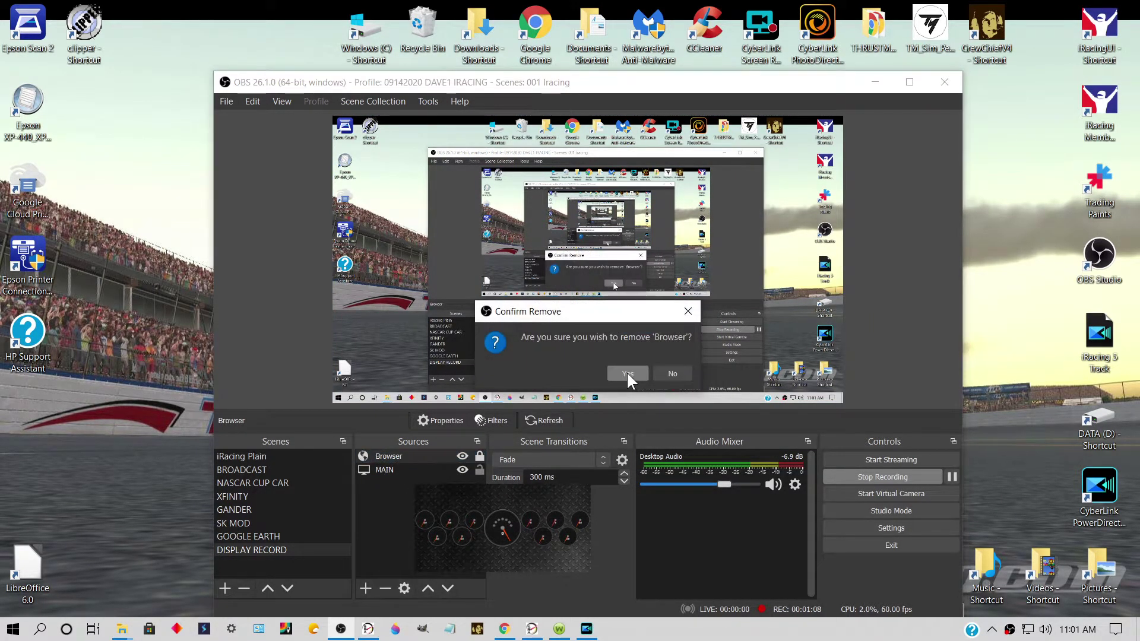
pyautogui.click(627, 373)
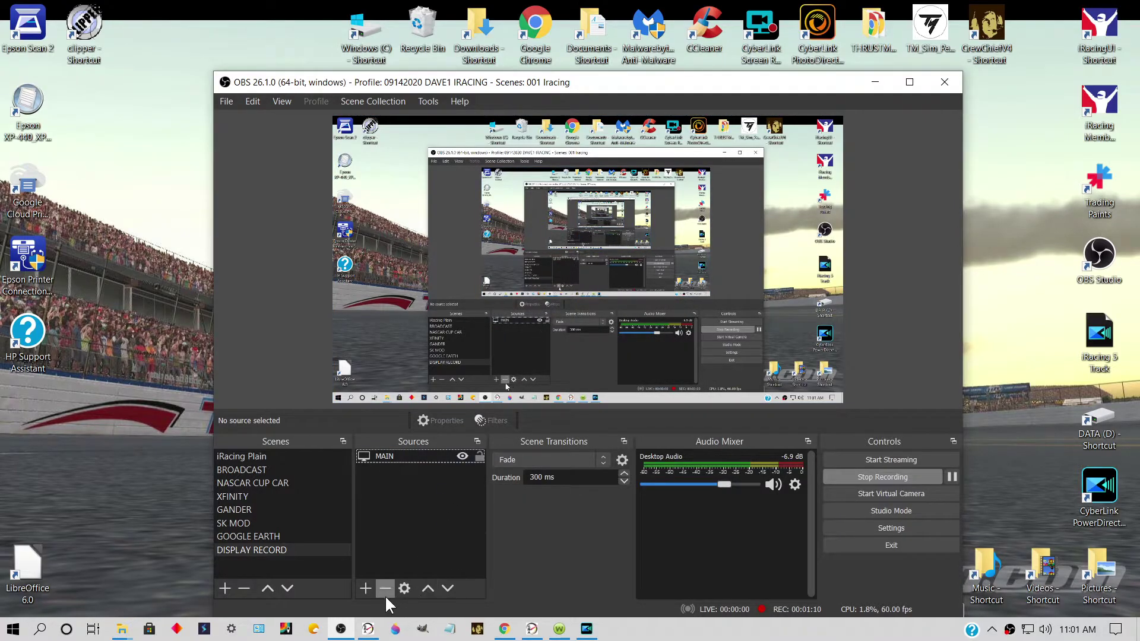
# Step: Add a new image source named Image to the DISPLAY RECORD scene
pyautogui.click(365, 587)
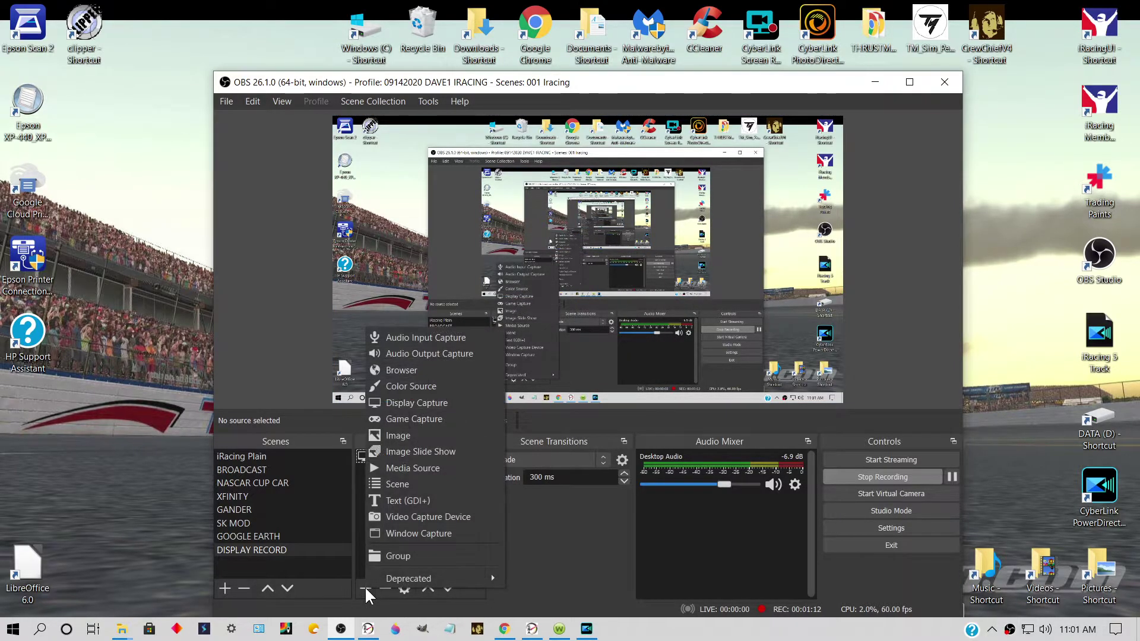
pyautogui.click(406, 433)
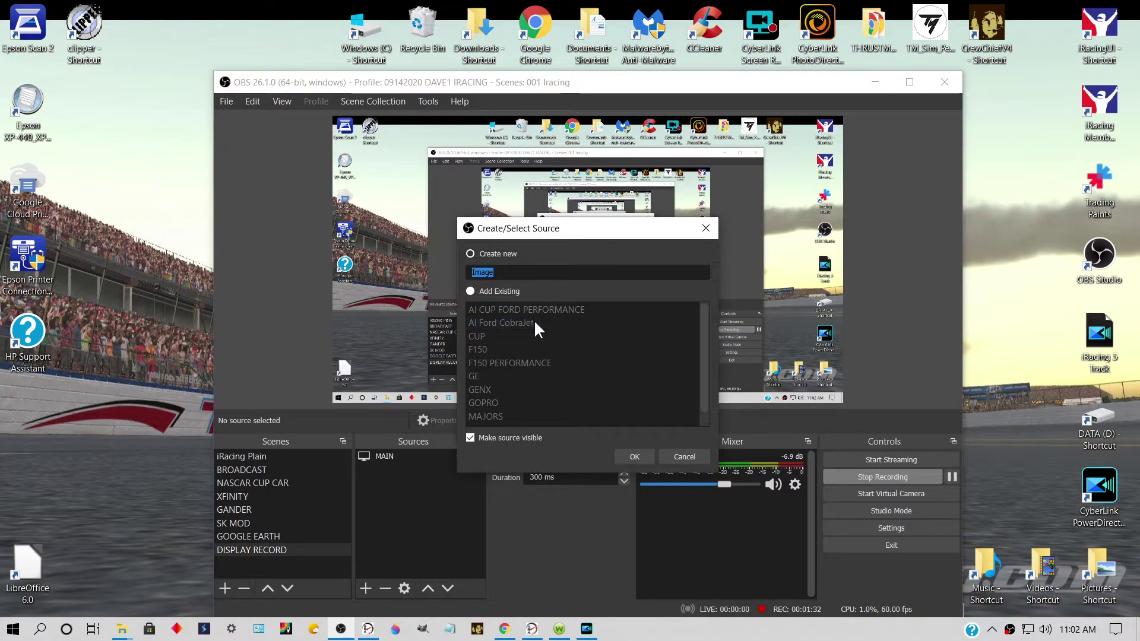
pyautogui.click(635, 456)
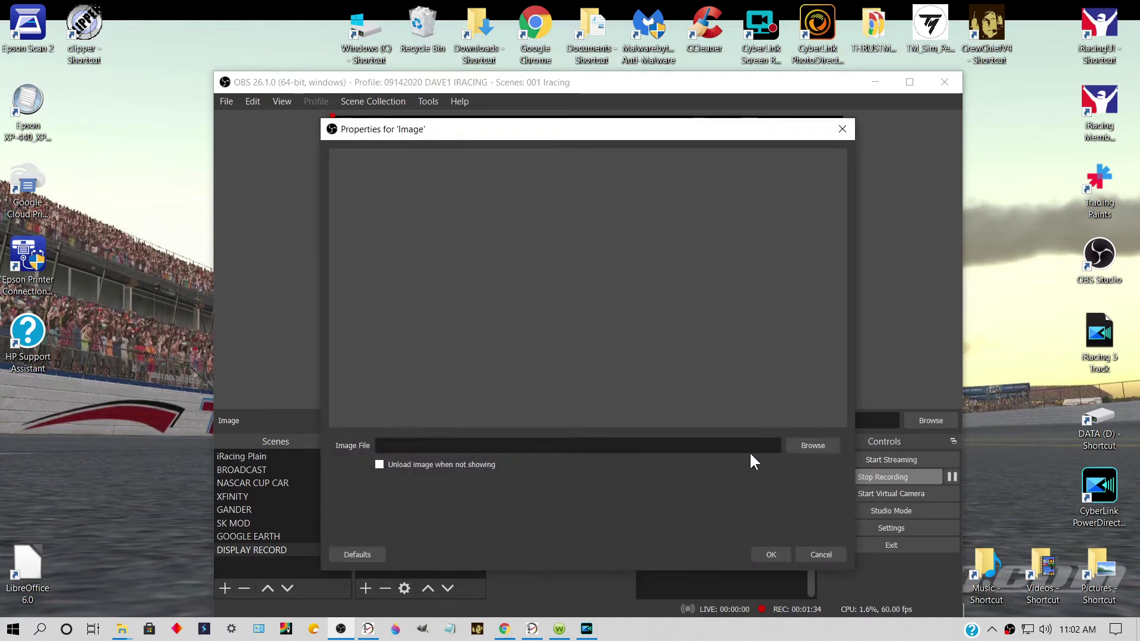
# Step: Set the source's image file to Thrustmaster.png from the Studio DaVeed/IRacing/Common Files/Photos/Equipment folder
pyautogui.click(806, 446)
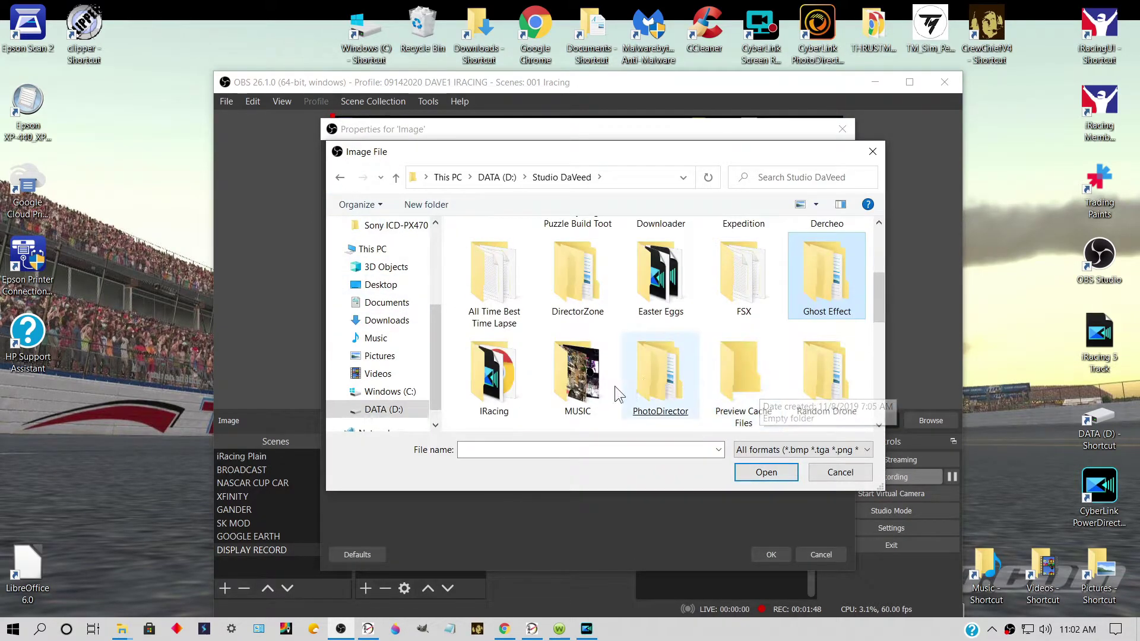
pyautogui.doubleClick(492, 375)
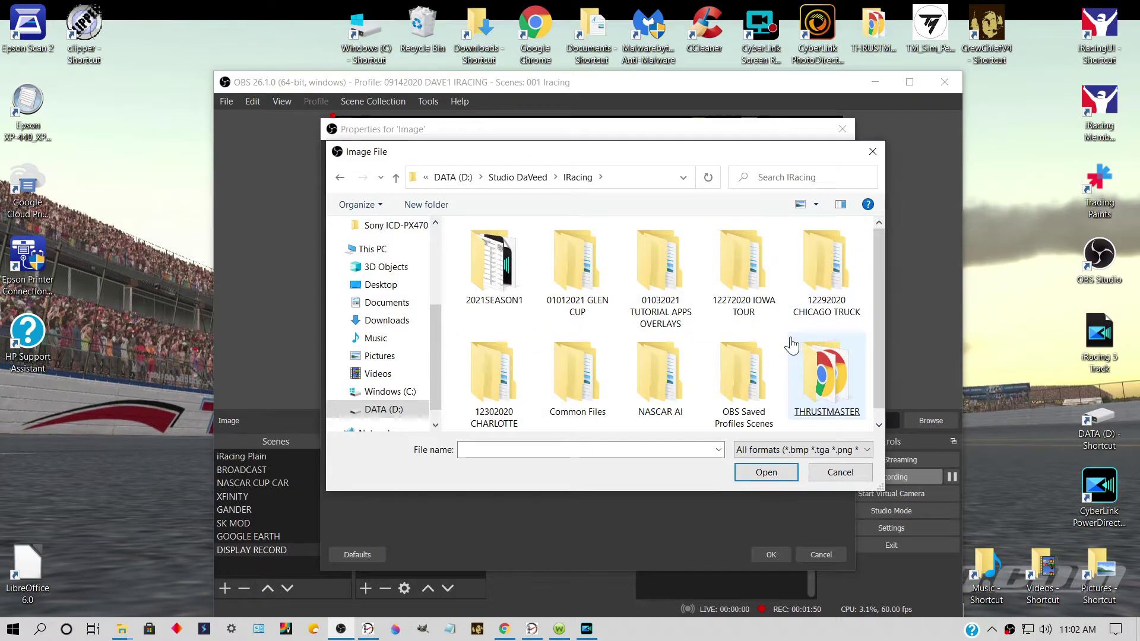
pyautogui.doubleClick(577, 374)
pyautogui.doubleClick(751, 268)
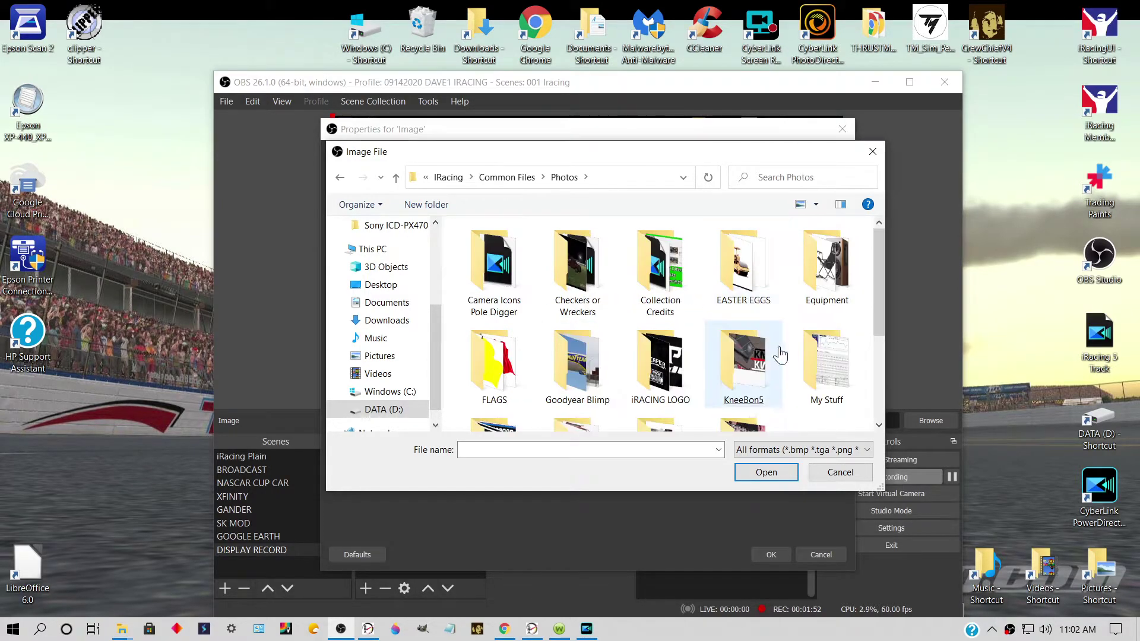
pyautogui.doubleClick(834, 279)
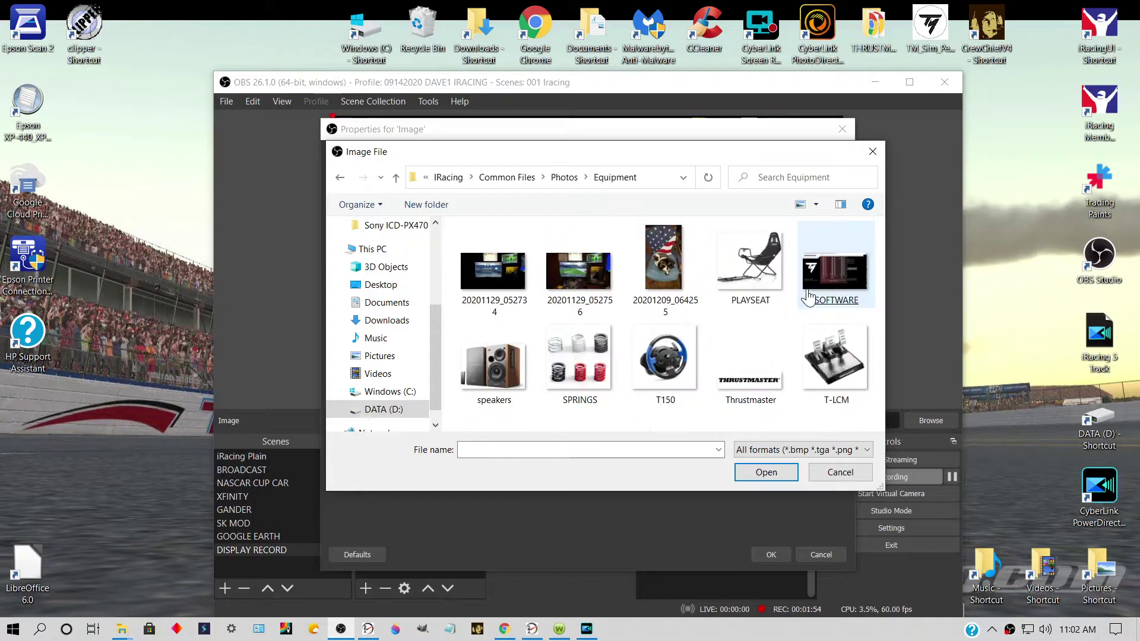
pyautogui.doubleClick(747, 385)
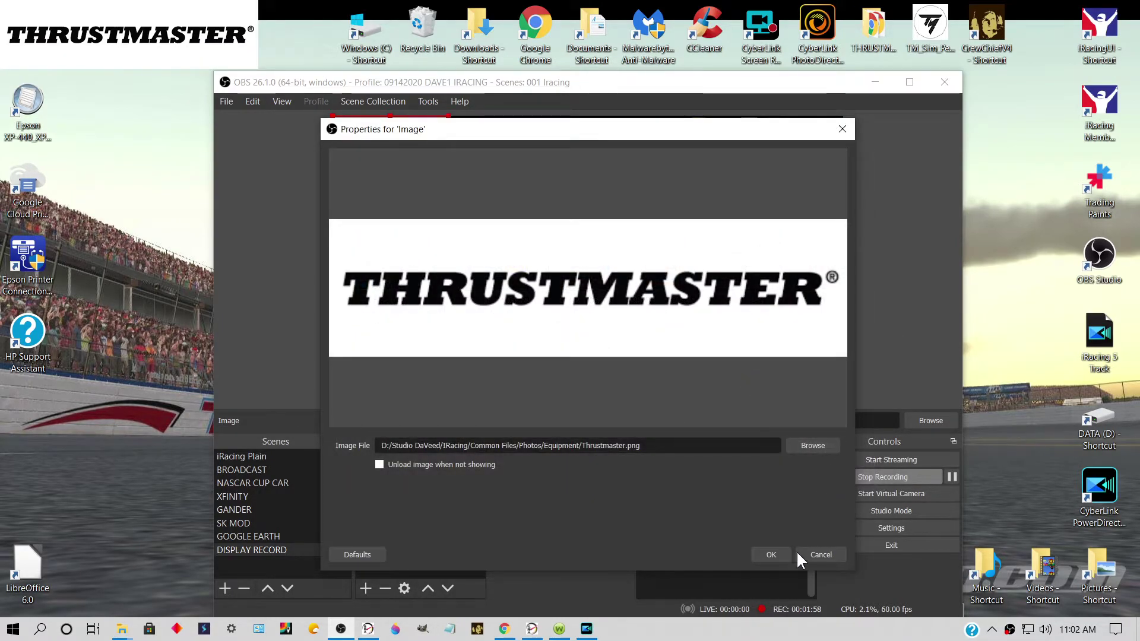
pyautogui.click(772, 553)
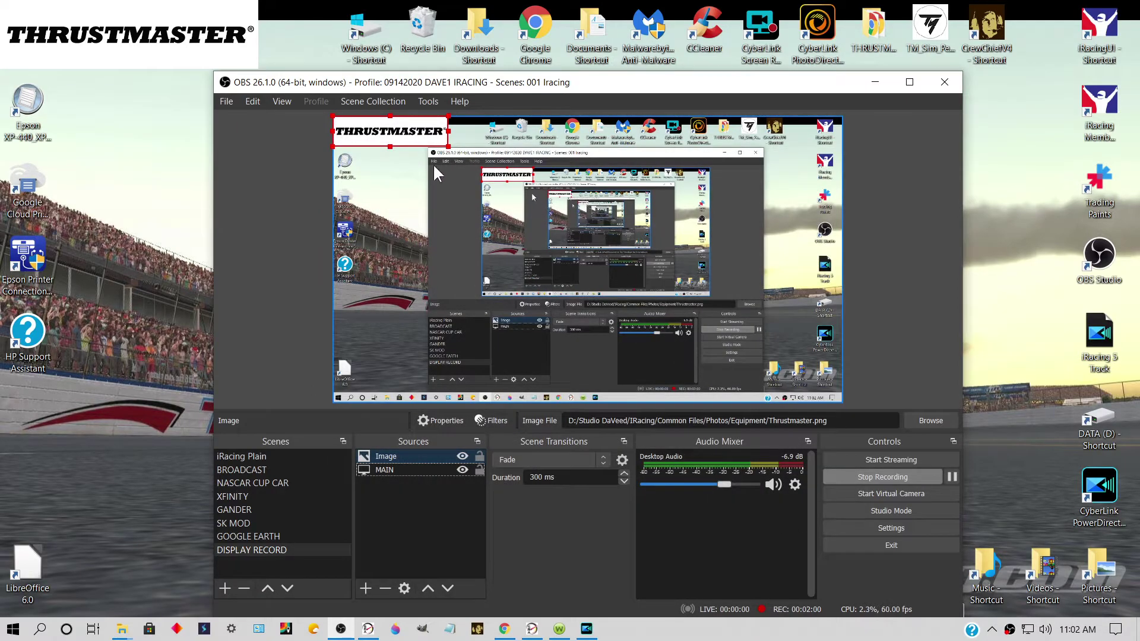
# Step: Move the Thrustmaster logo toward the middle of the canvas and remove the Image source from the scene
pyautogui.moveTo(398, 132); pyautogui.dragTo(587, 259)
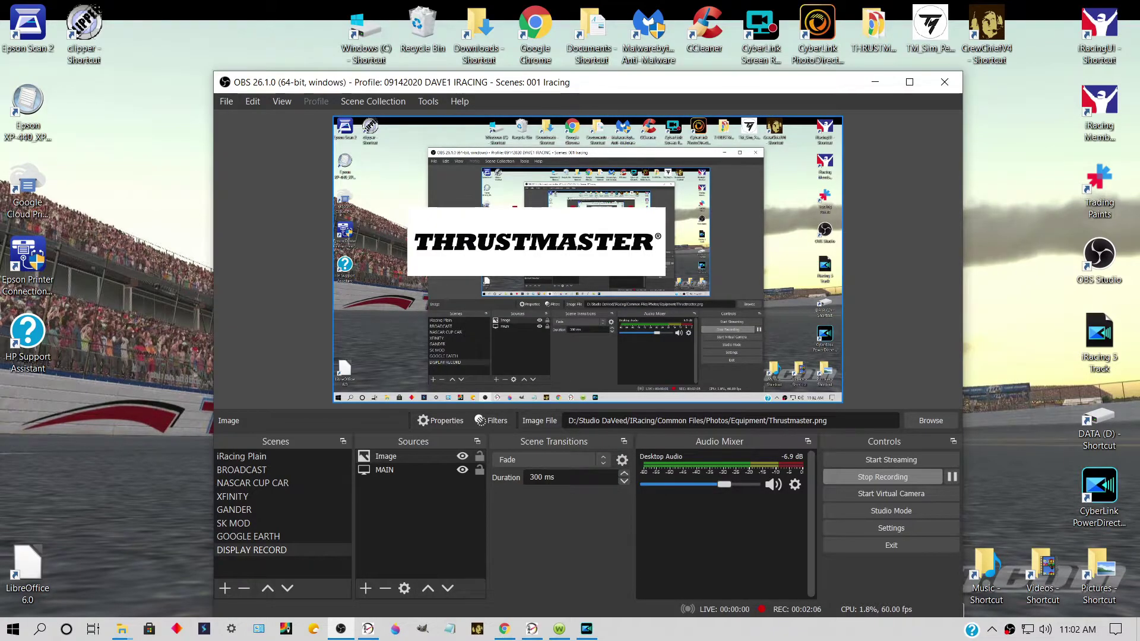
pyautogui.click(401, 456)
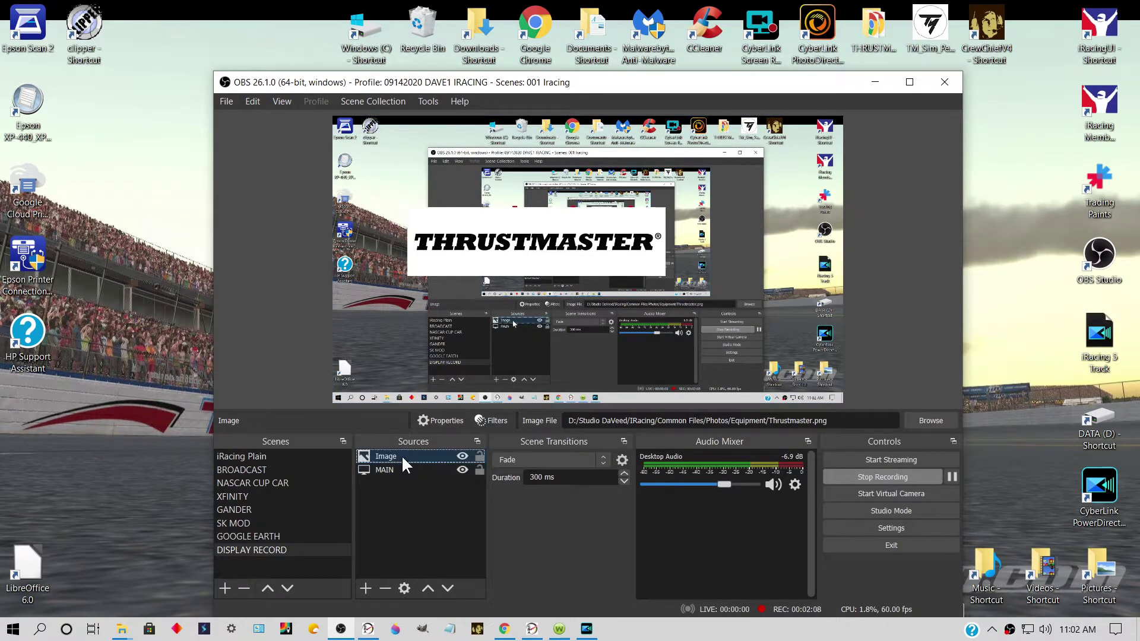
pyautogui.click(384, 588)
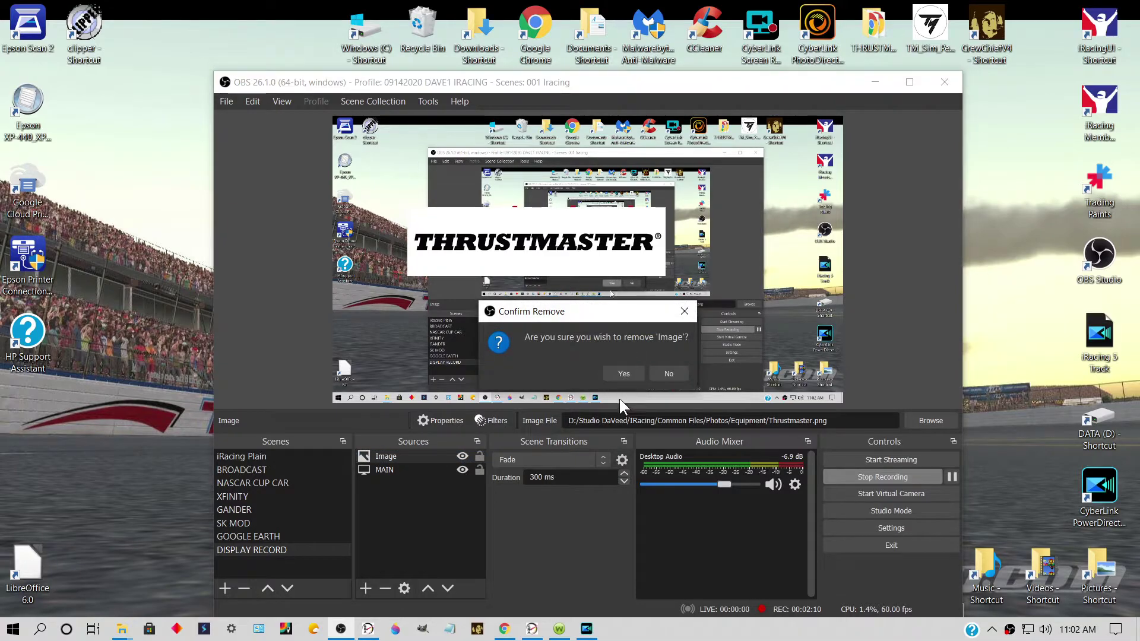
pyautogui.click(621, 370)
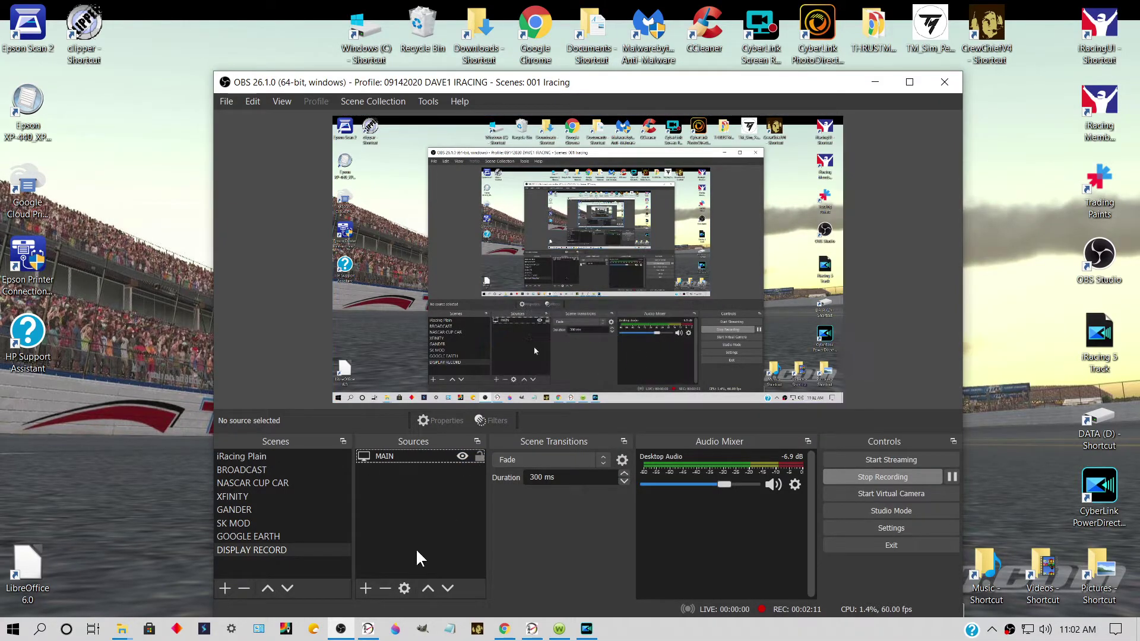
# Step: Switch to Chrome and look through the widget list on the SIMRacingApps page
pyautogui.click(365, 588)
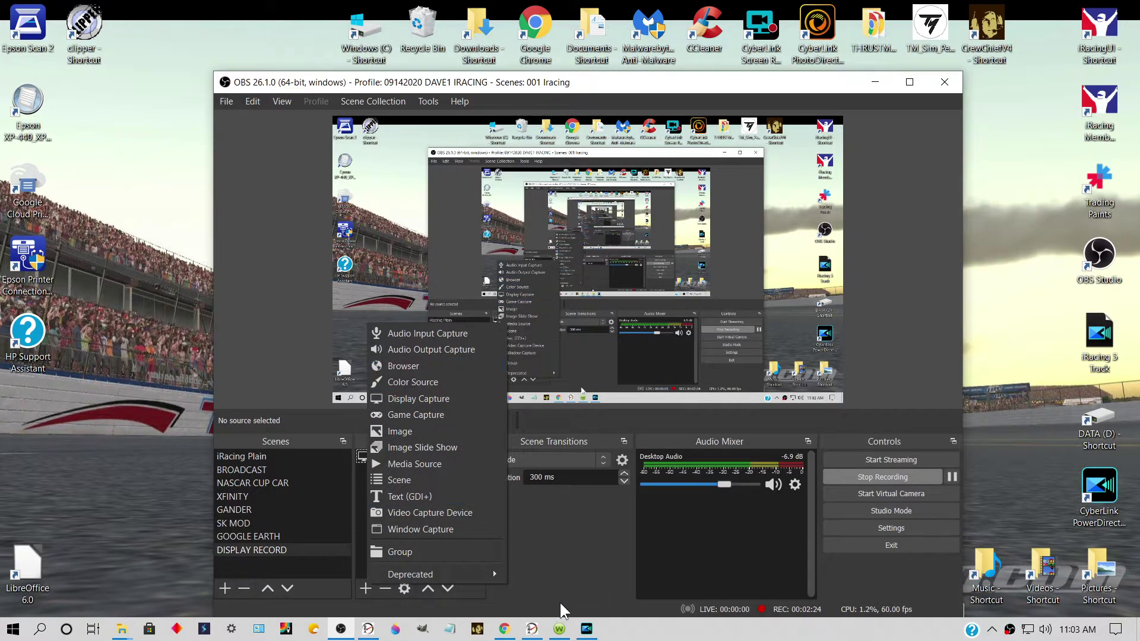
pyautogui.click(504, 630)
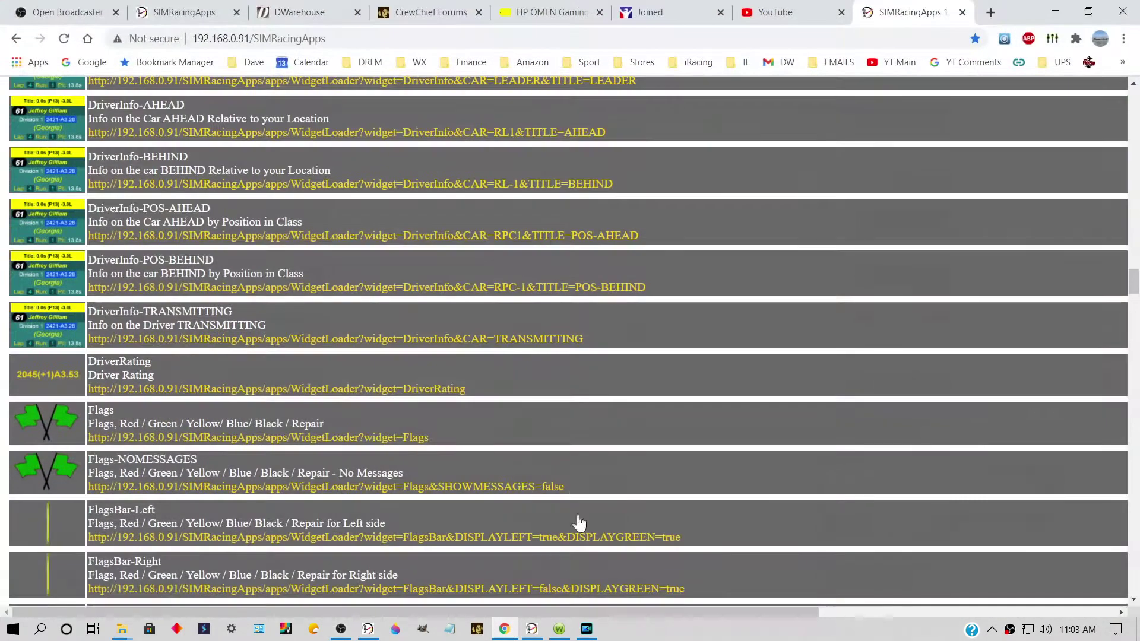
pyautogui.scroll(-10, 43, 312)
pyautogui.scroll(11, 43, 311)
pyautogui.scroll(20, 43, 312)
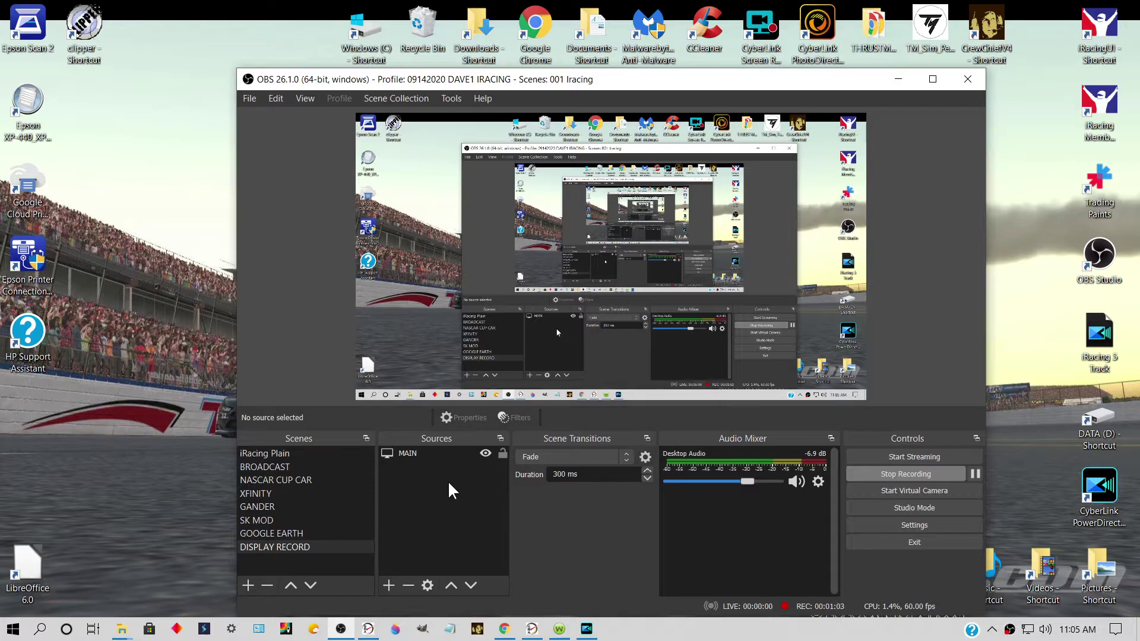
# Step: Show the NASCAR CUP CAR scene with its overlays in OBS and return to the DISPLAY RECORD scene
pyautogui.click(297, 478)
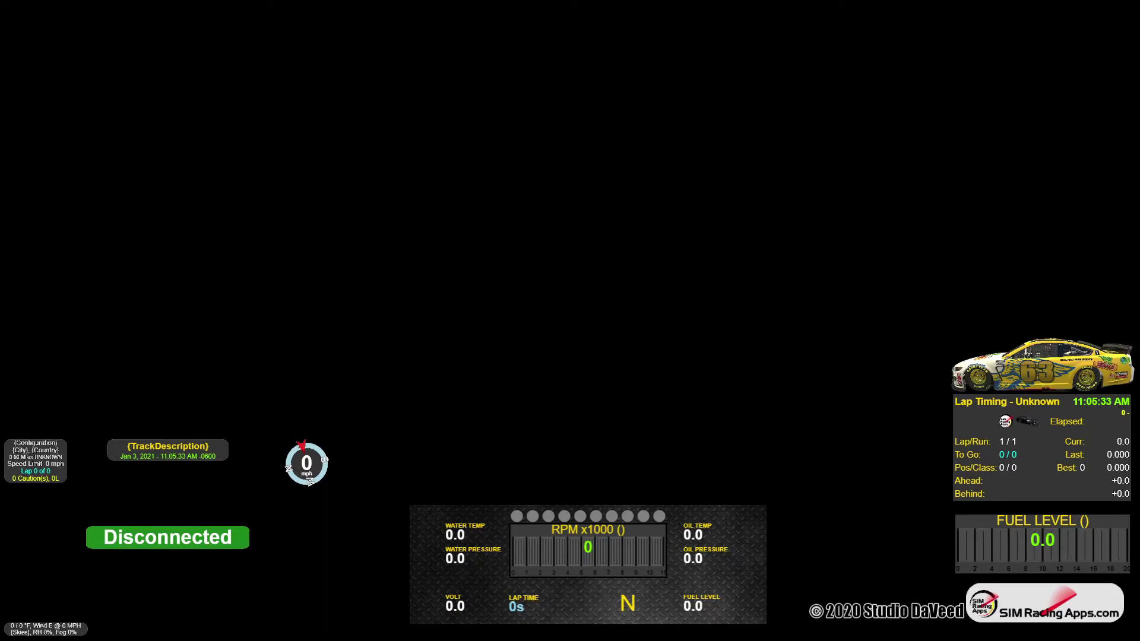
pyautogui.click(294, 545)
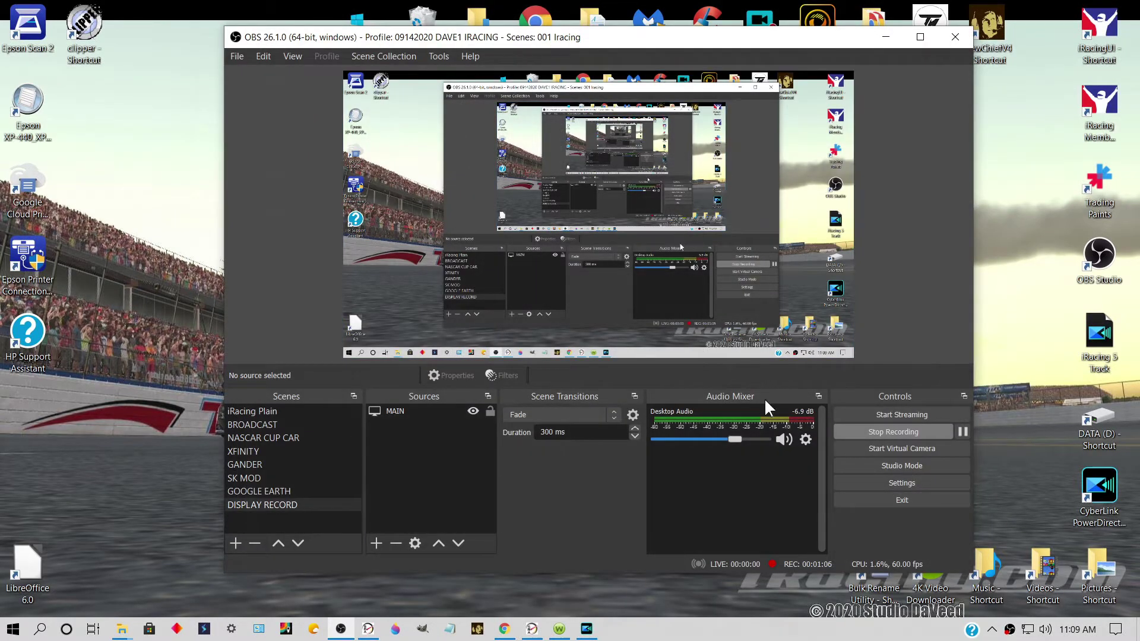
# Step: Review the streaming and recording output settings in OBS and close the settings
pyautogui.click(899, 483)
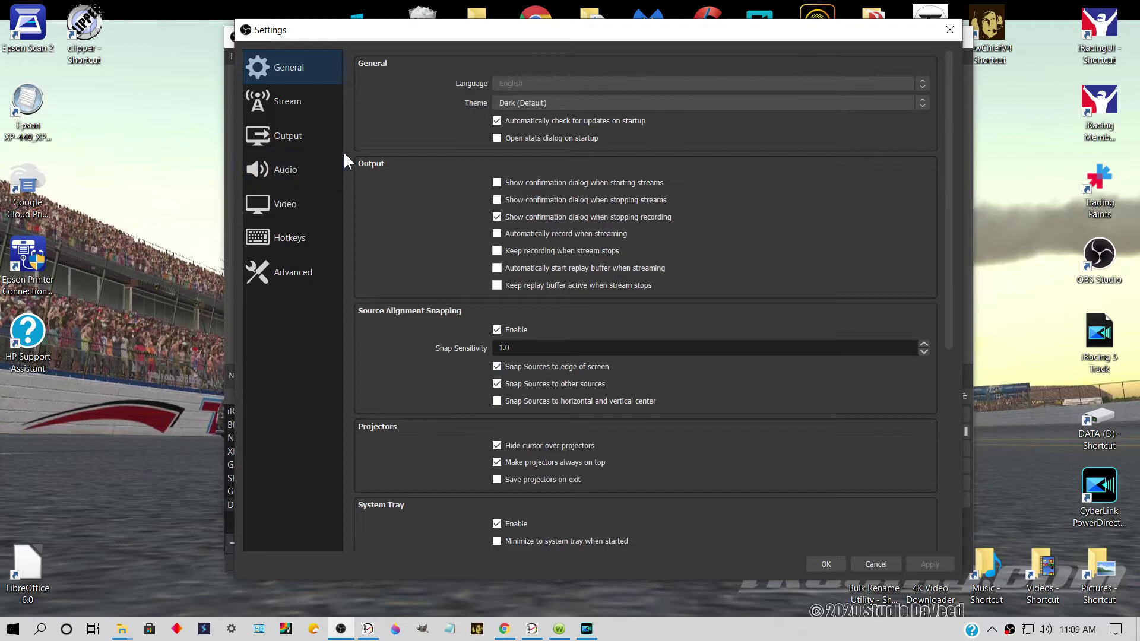
pyautogui.click(280, 142)
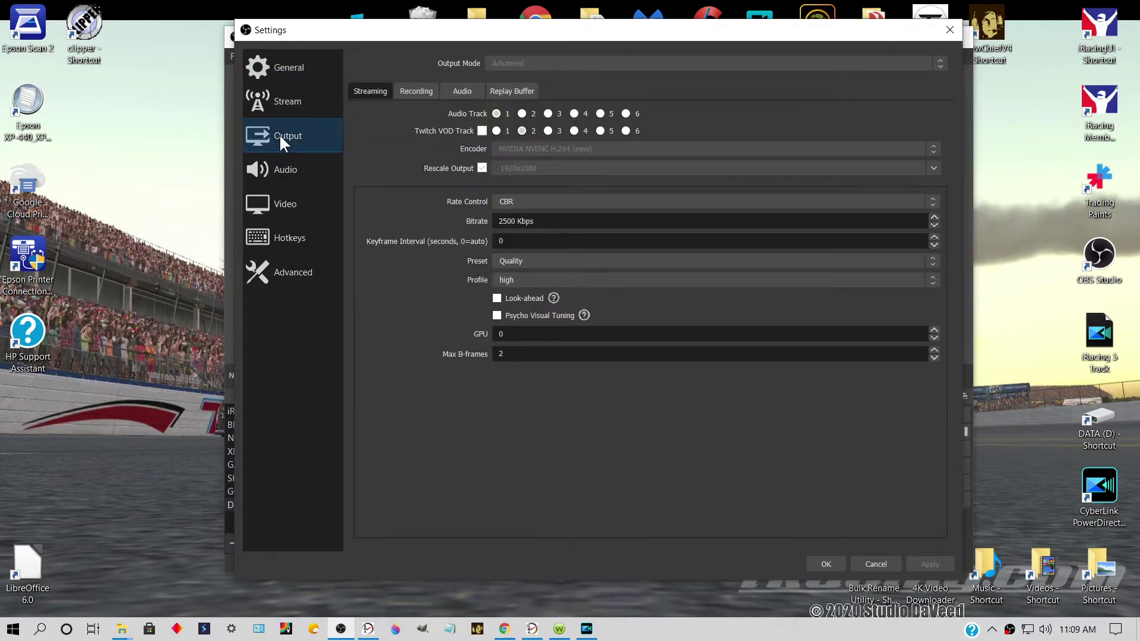
pyautogui.click(417, 93)
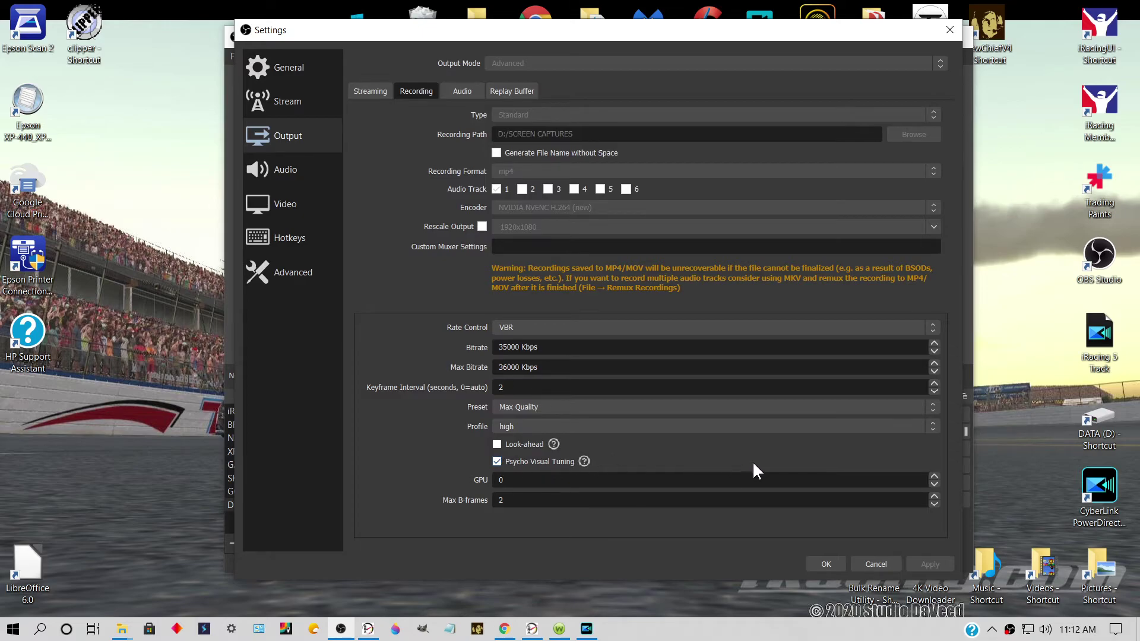
pyautogui.click(826, 564)
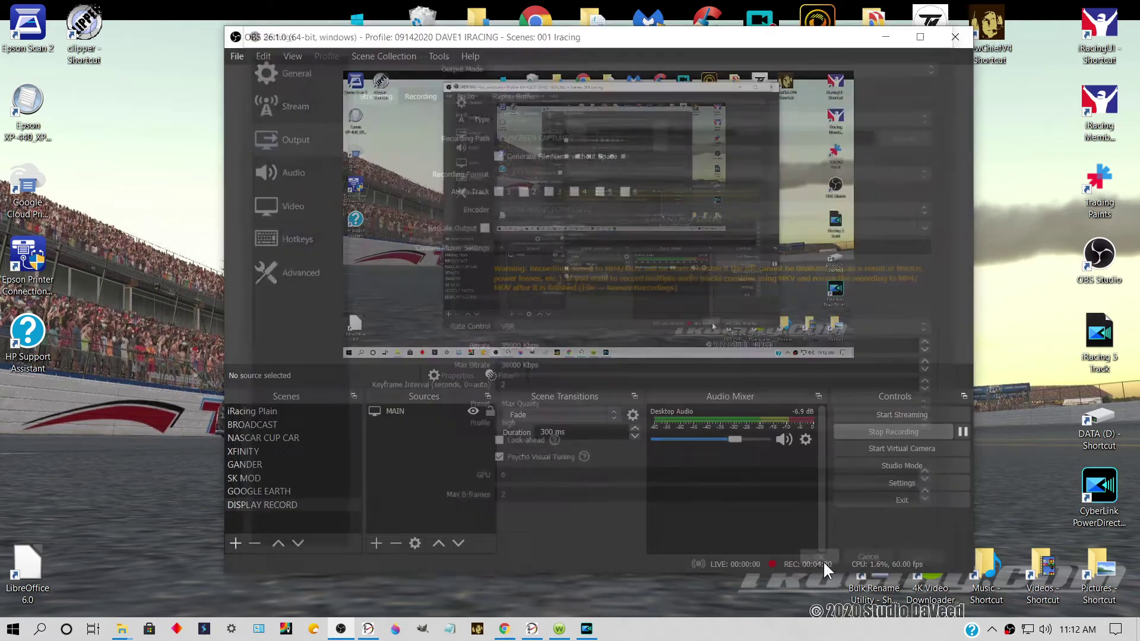